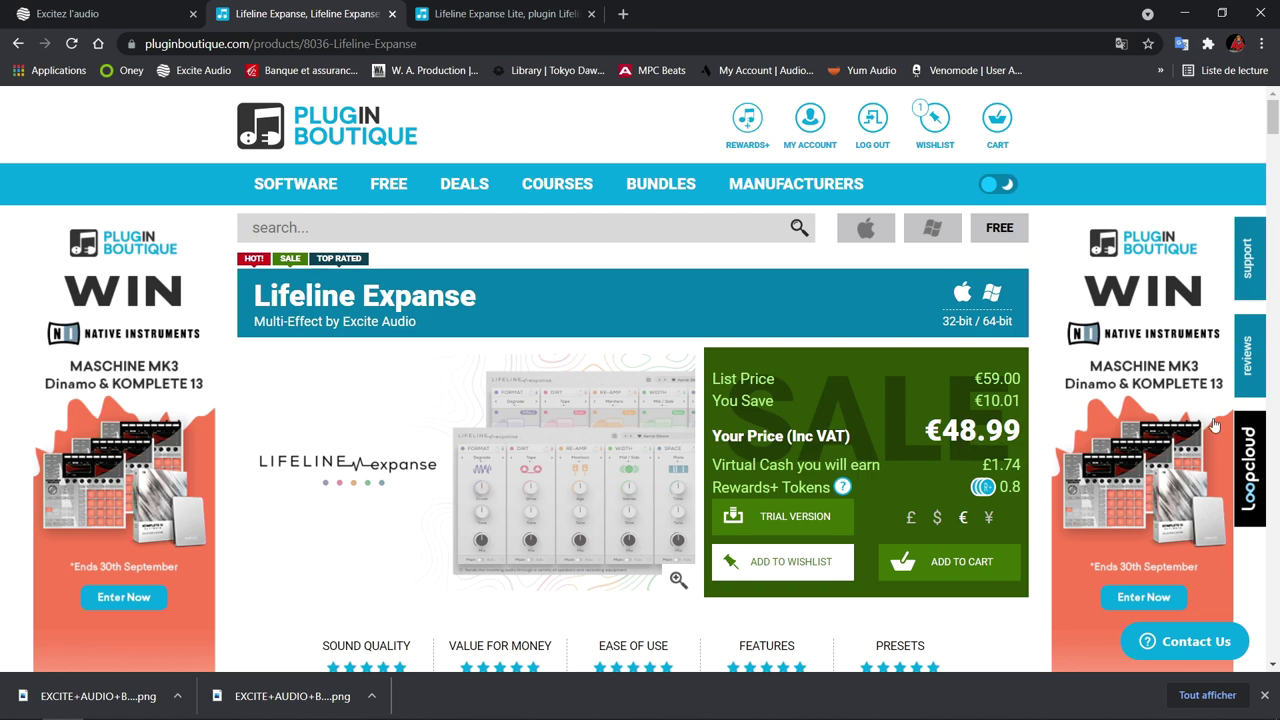
Step: Look through the Plugin Boutique product pages for Lifeline Expanse and Lifeline Expanse Lite
mouse_move(1273, 120)
left_mouse_down()
mouse_move(1273, 310)
mouse_move(1273, 125)
left_mouse_up()
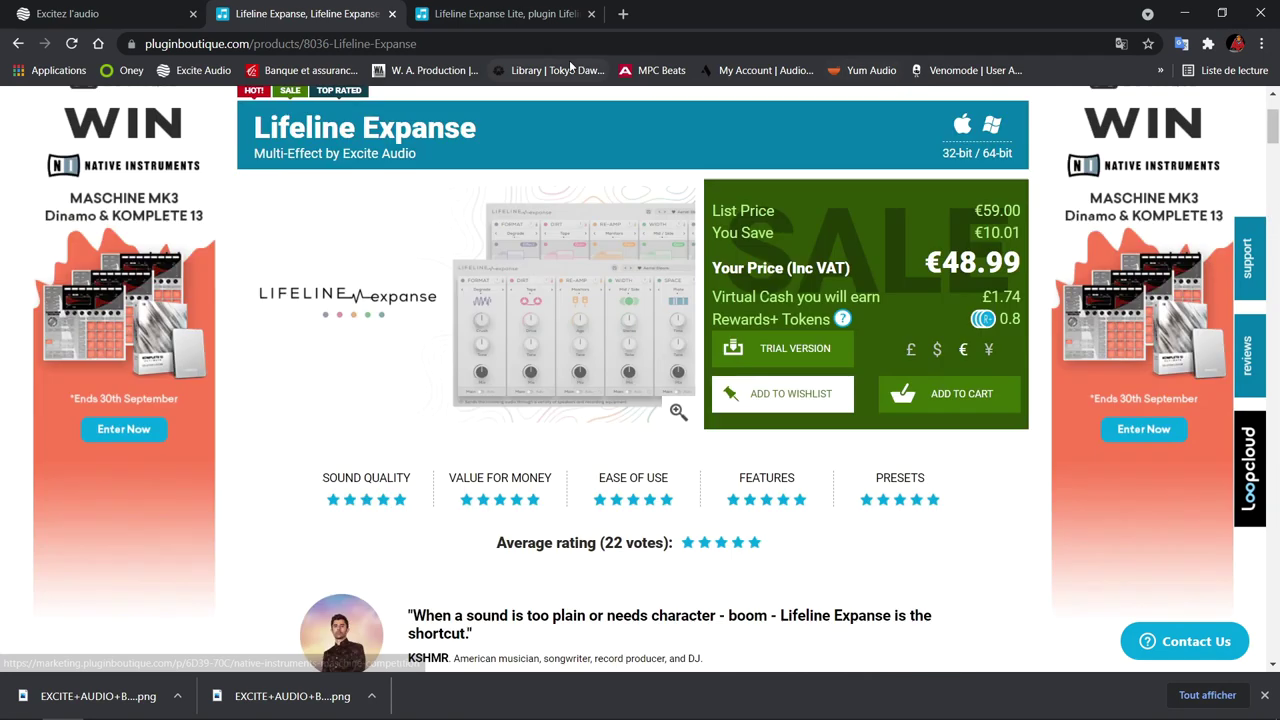
left_click(455, 13)
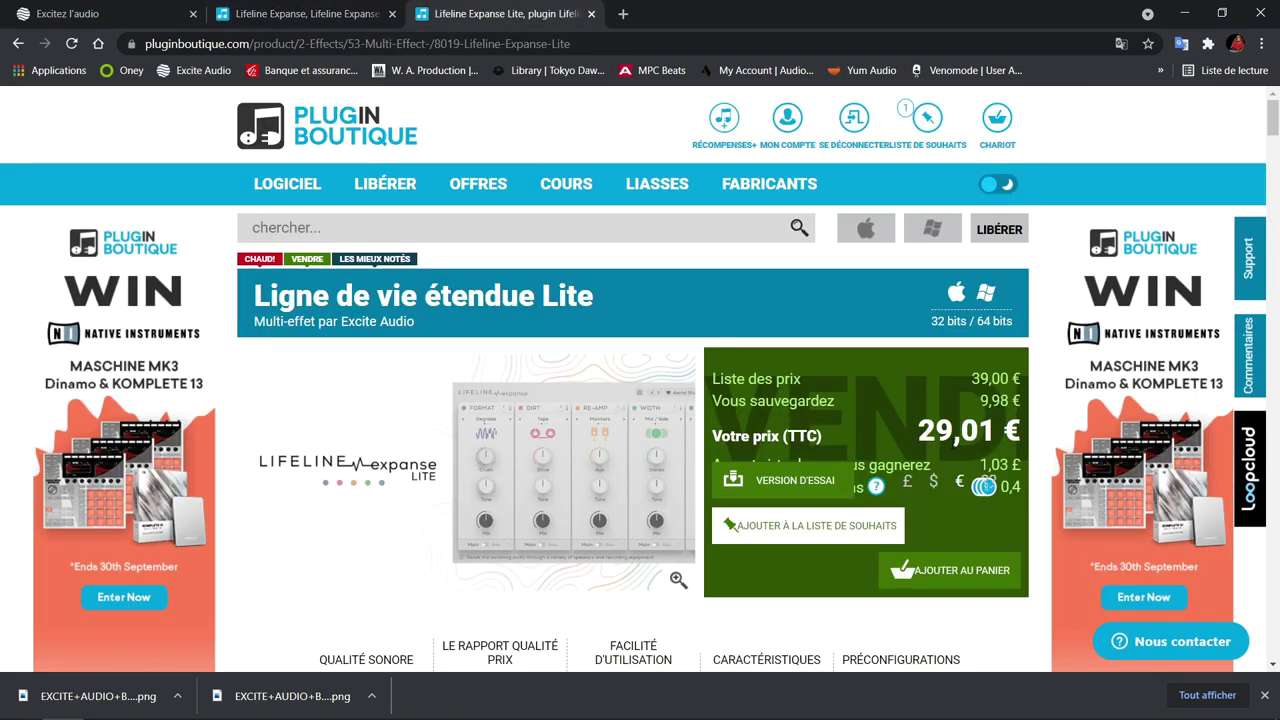
left_click_drag(1273, 118, 1273, 306)
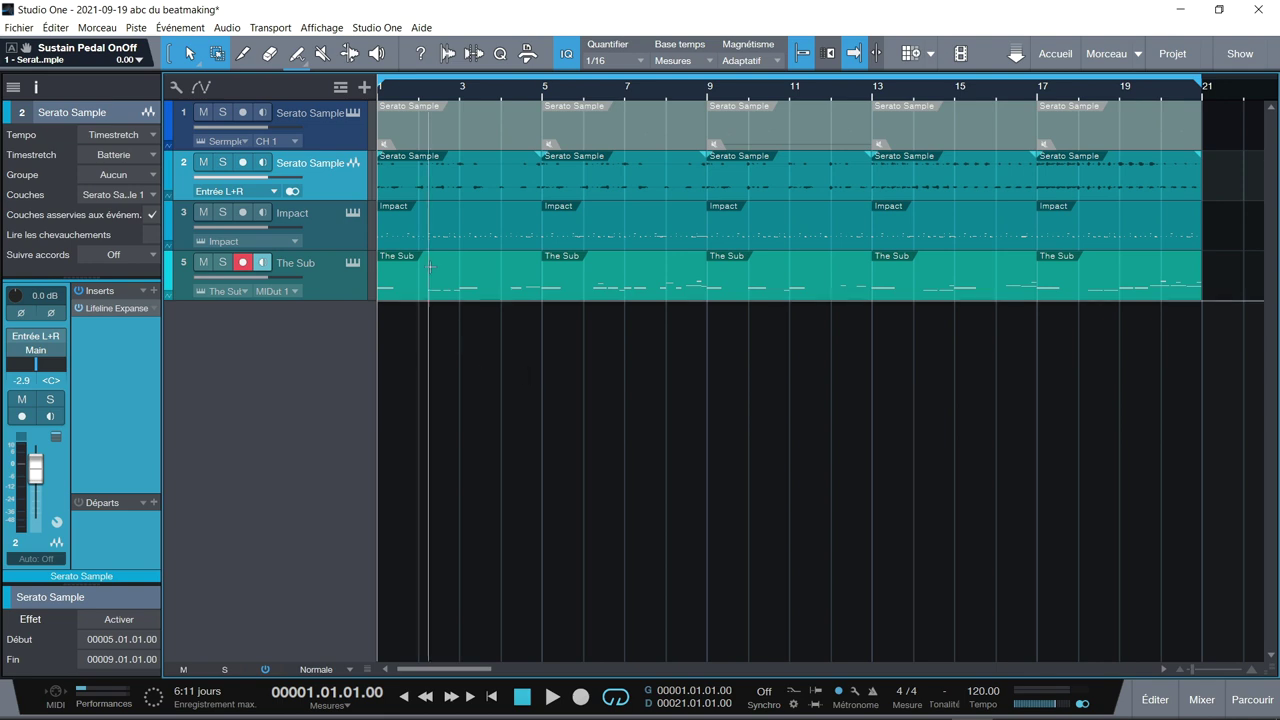
Step: In Studio One, view track 1's Serato Sample instrument, close it, and open the audio track's Lifeline Expanse insert
left_click(352, 114)
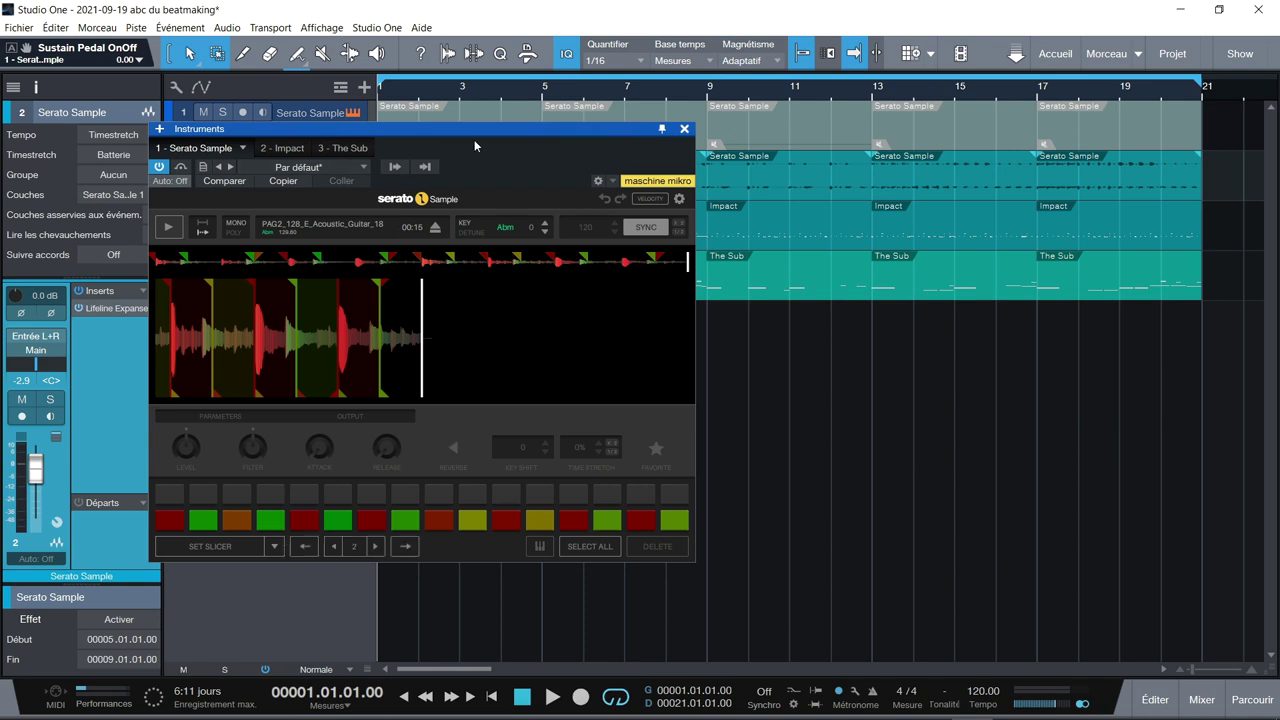
left_click(684, 129)
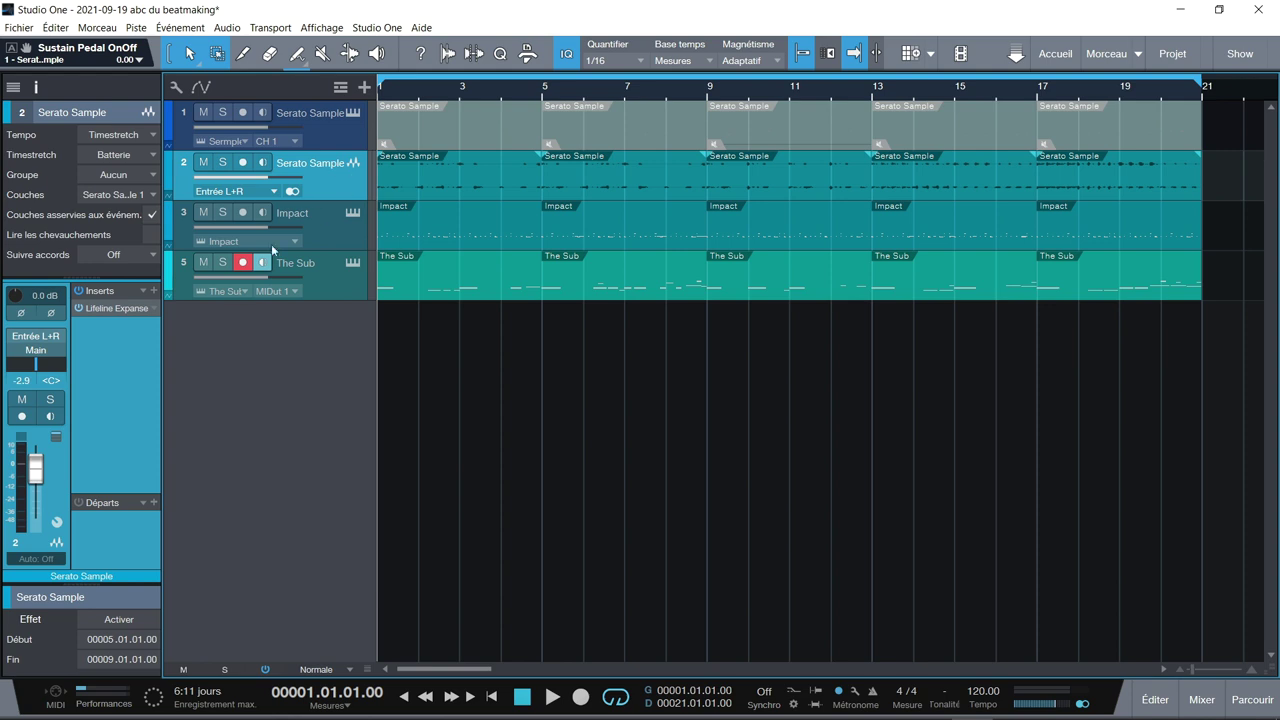
left_click(100, 309)
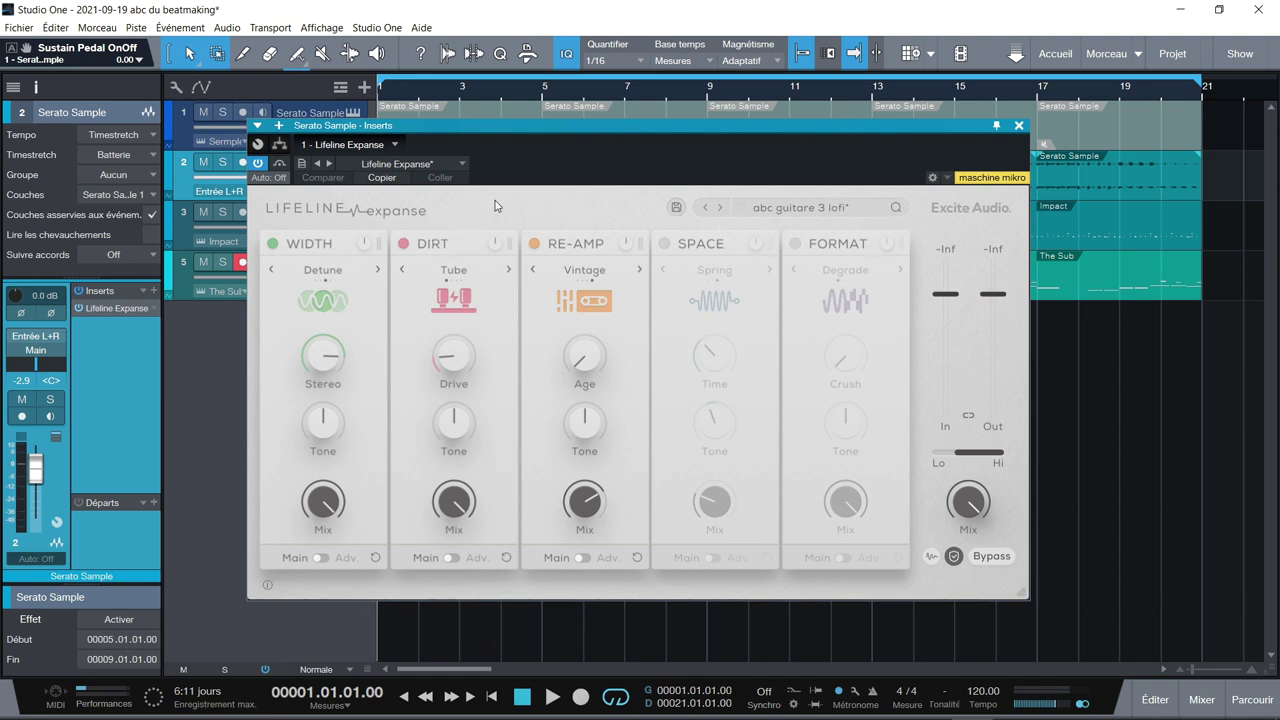
Step: Examine Lifeline Expanse's preset categories, from All, Favourites and User through Basic to Vocals, without loading a different preset
left_click(786, 210)
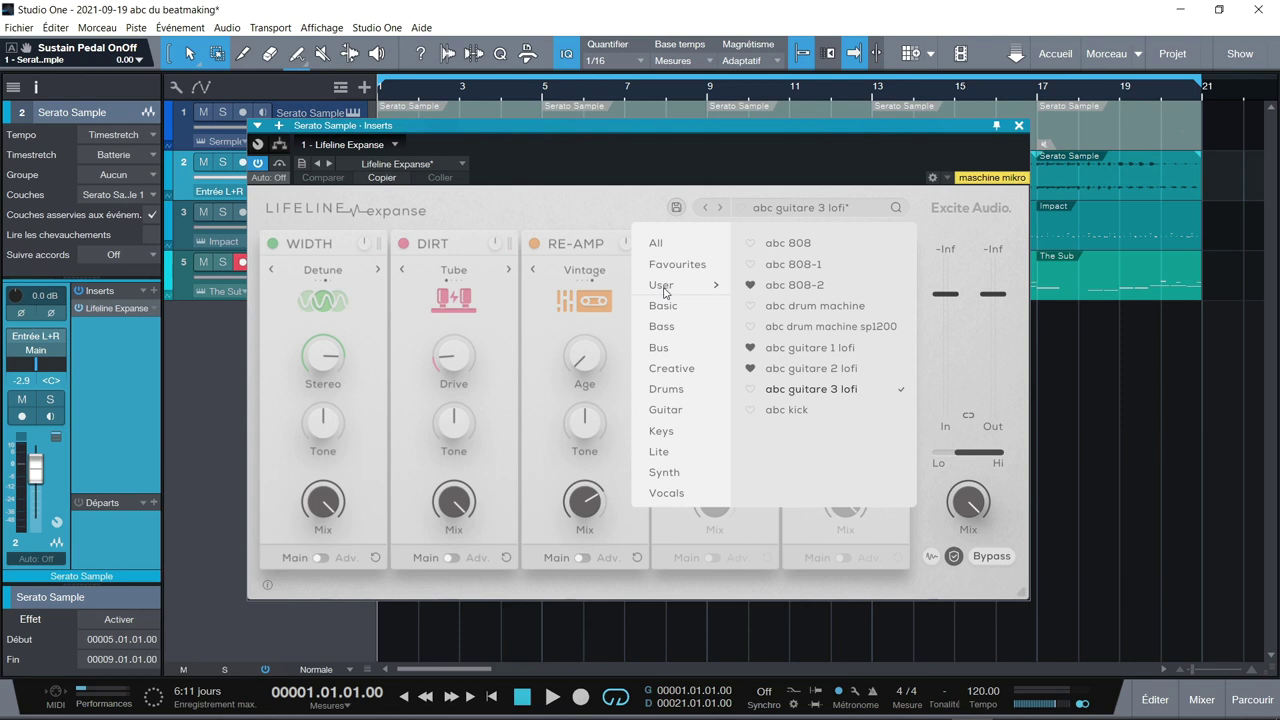
left_click(659, 244)
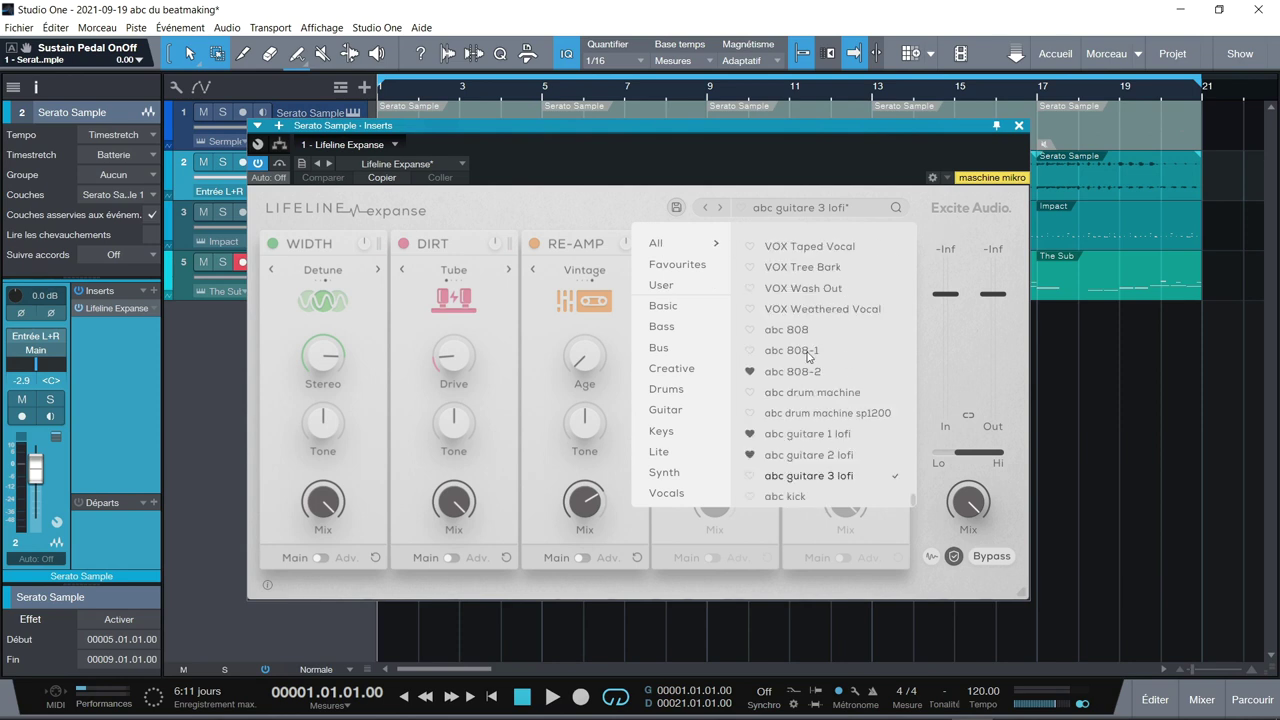
left_click(671, 271)
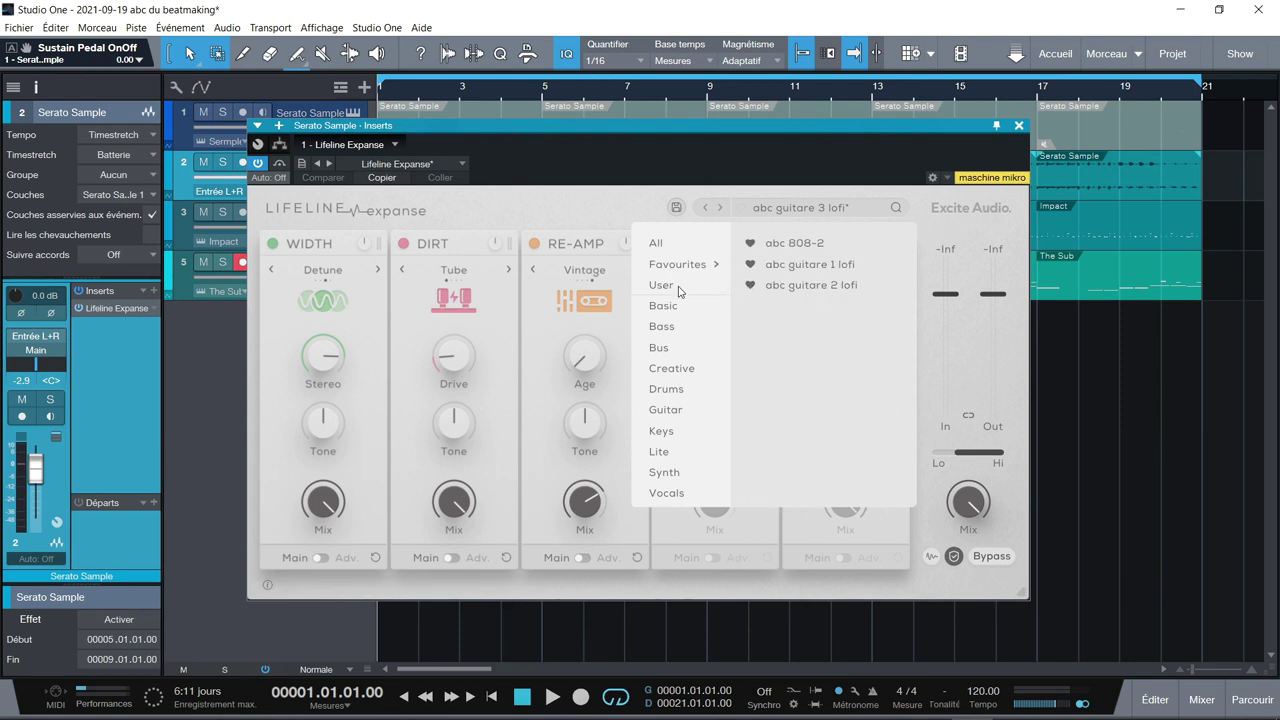
left_click(665, 287)
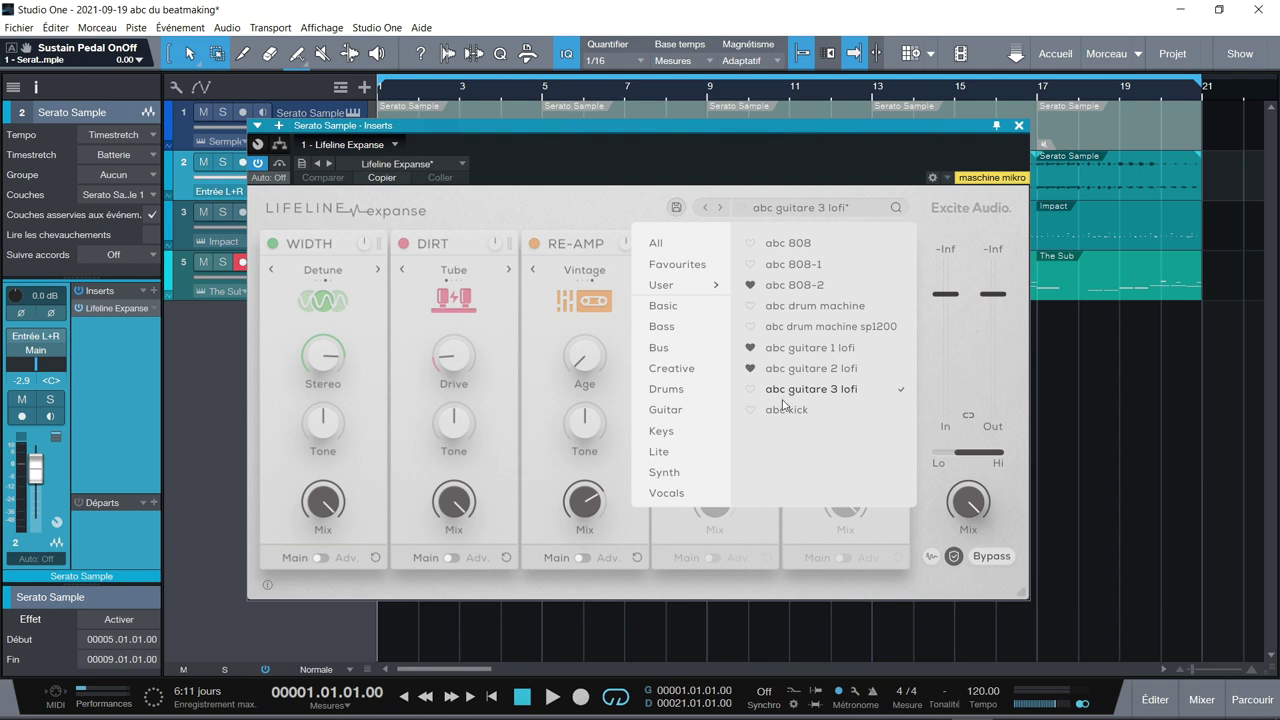
left_click(668, 309)
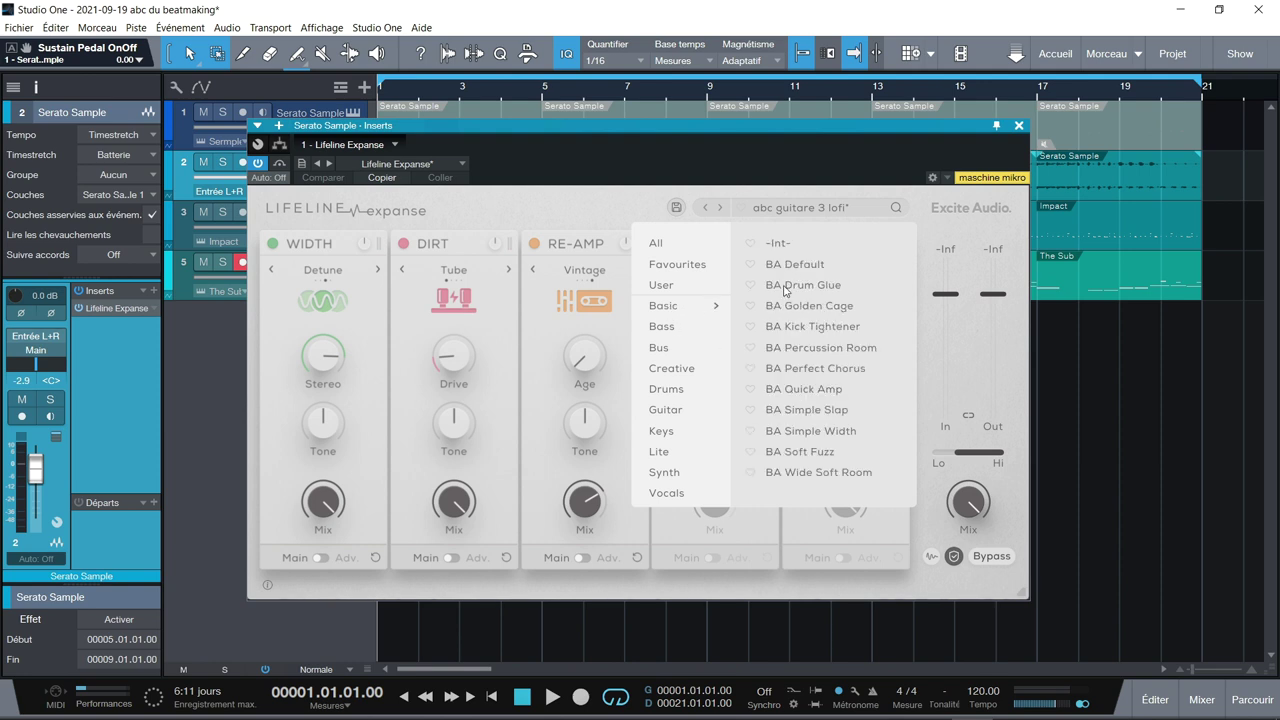
left_click(673, 333)
left_click(667, 354)
left_click(668, 373)
left_click(666, 390)
left_click(660, 414)
left_click(666, 432)
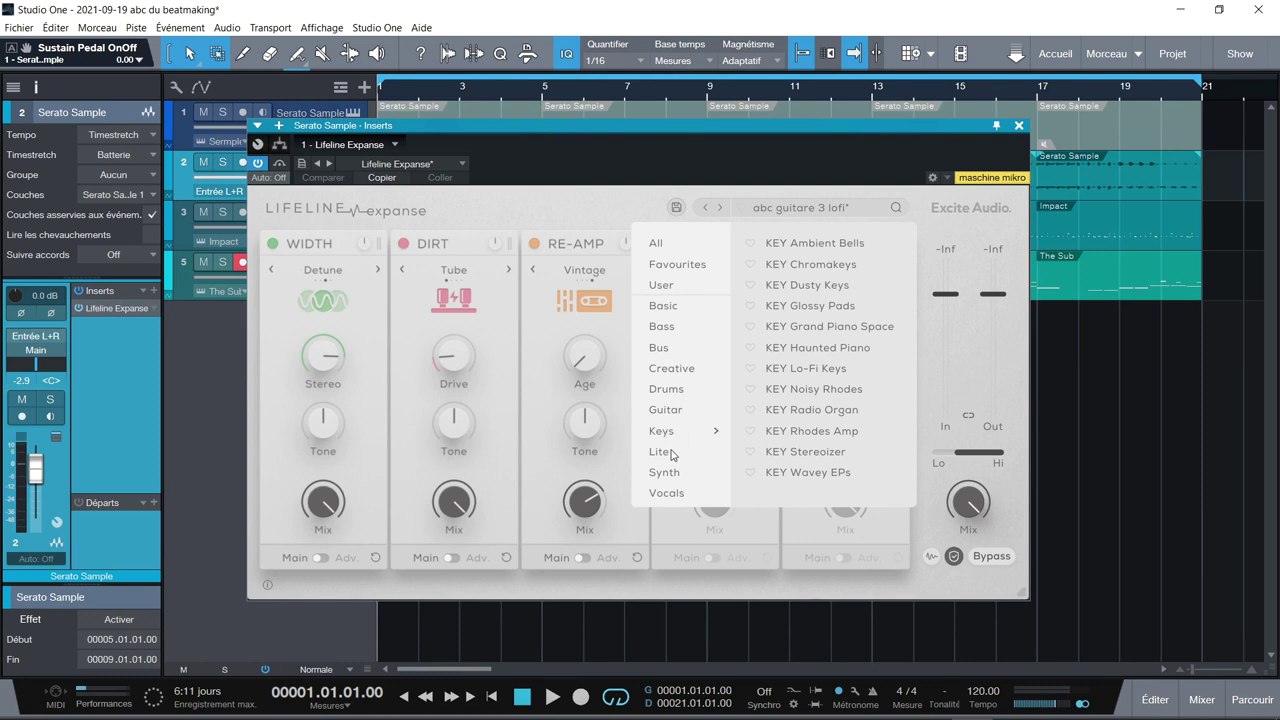
left_click(660, 456)
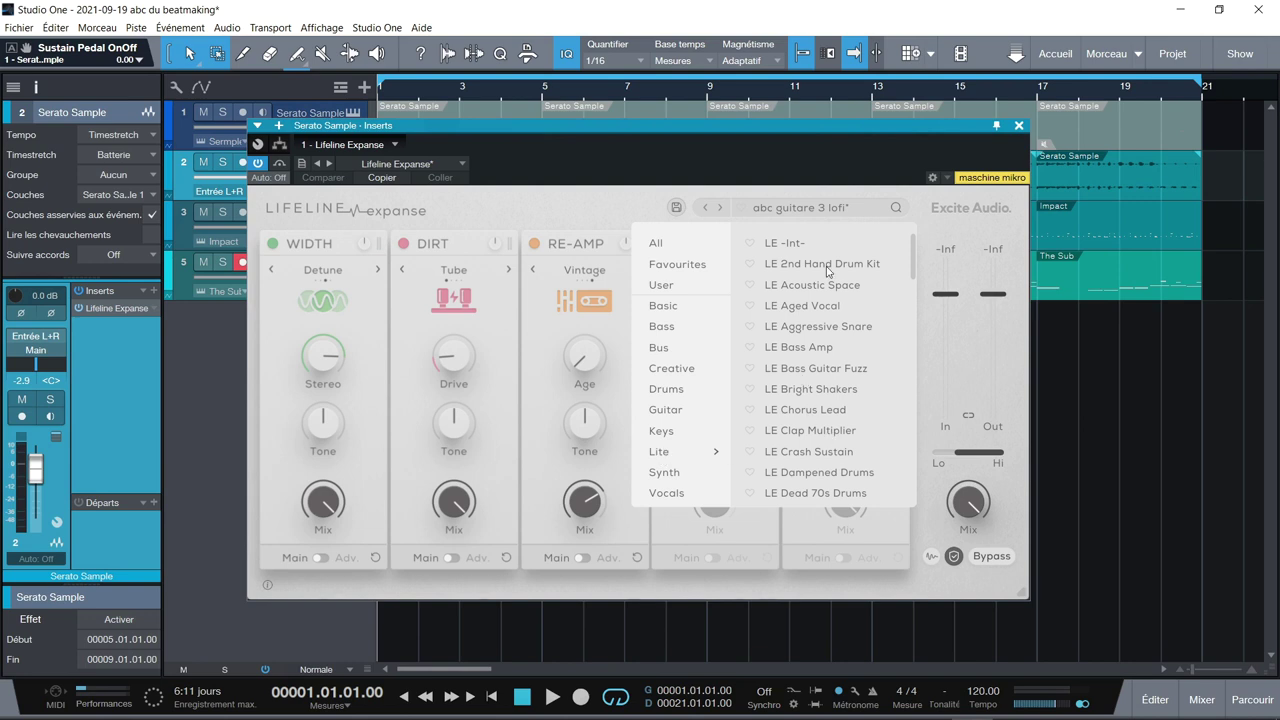
left_click(666, 478)
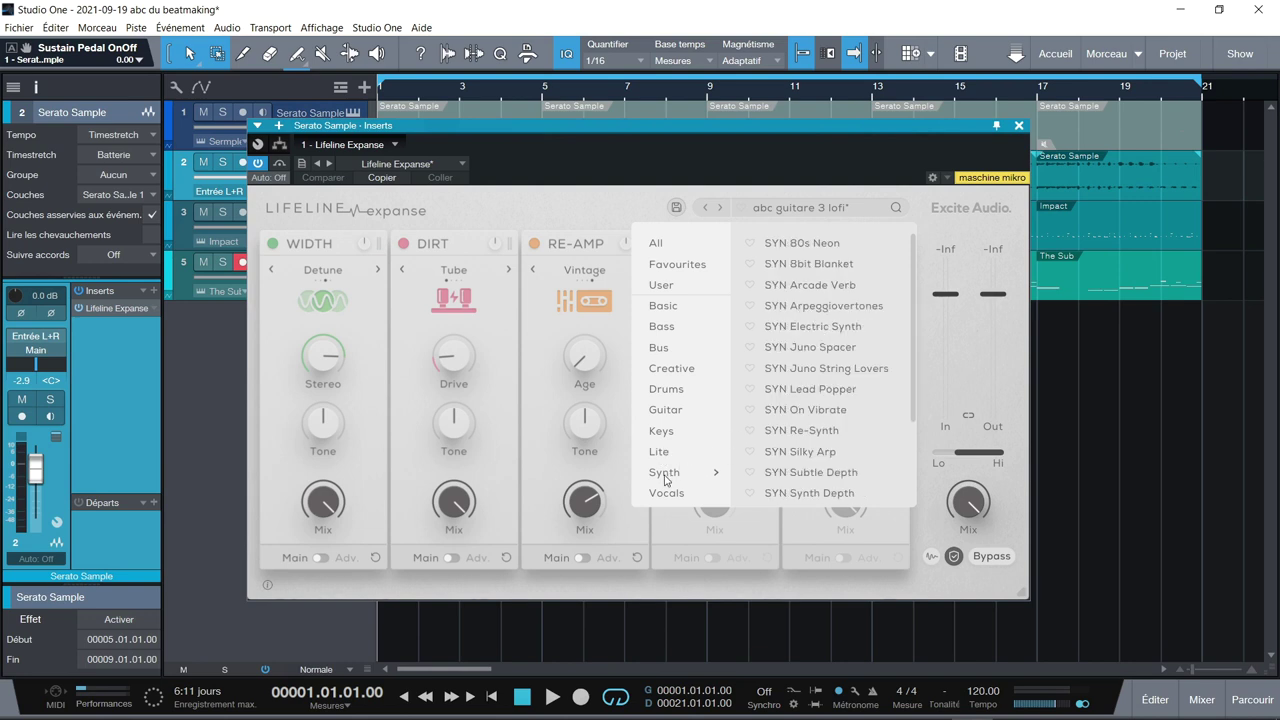
left_click(664, 494)
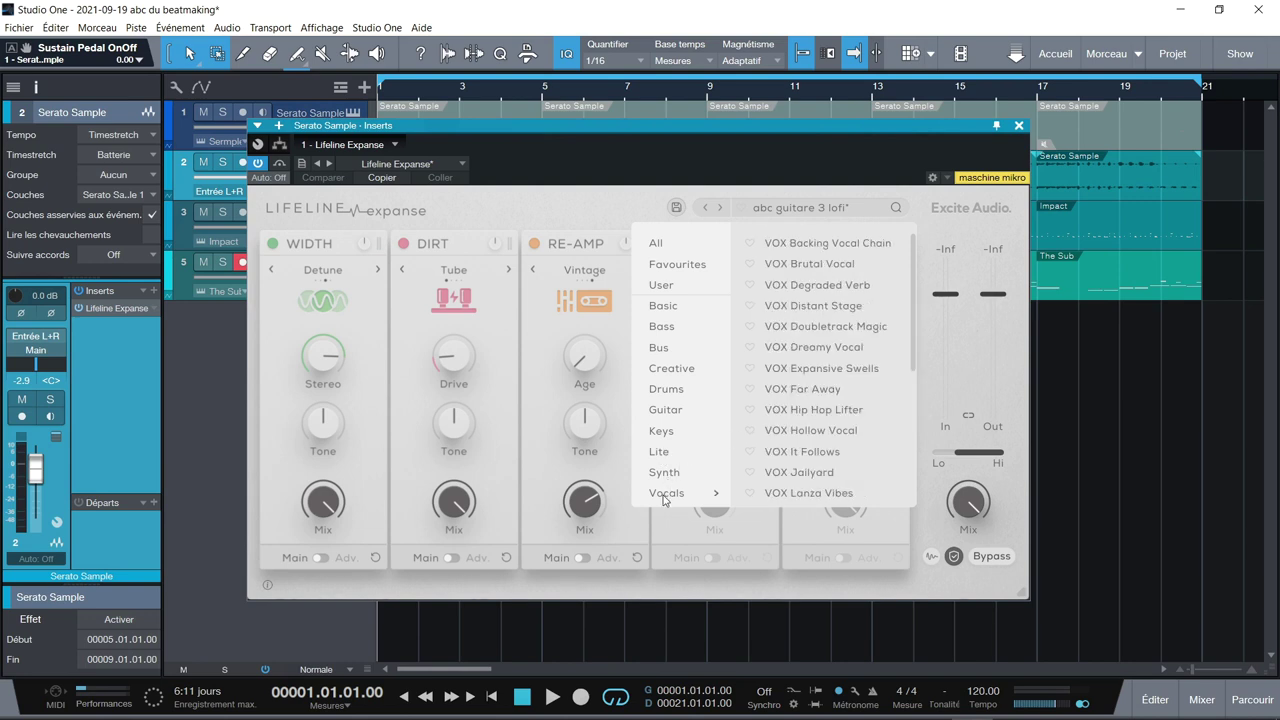
left_click(577, 208)
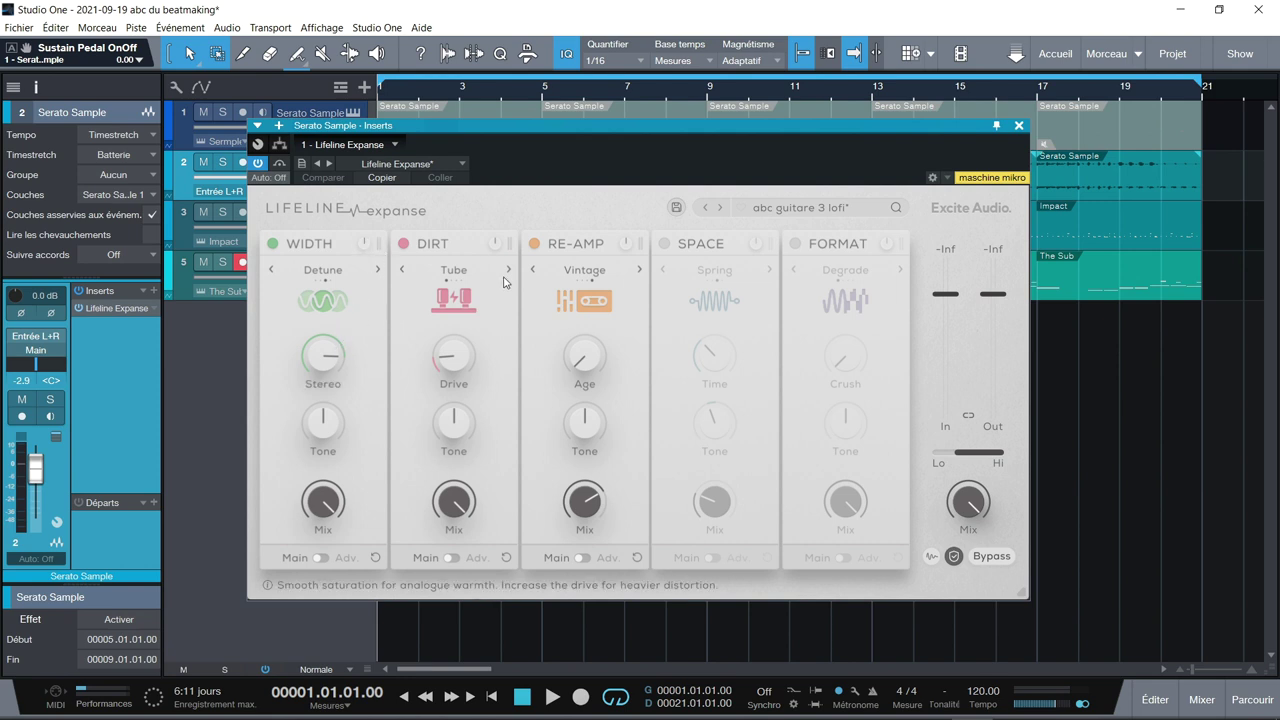
Step: Cycle through the Width module's modes, including Haas and Mono, and return it to Detune
mouse_move(423, 323)
left_mouse_down()
mouse_move(274, 326)
mouse_move(457, 323)
mouse_move(445, 323)
left_mouse_up()
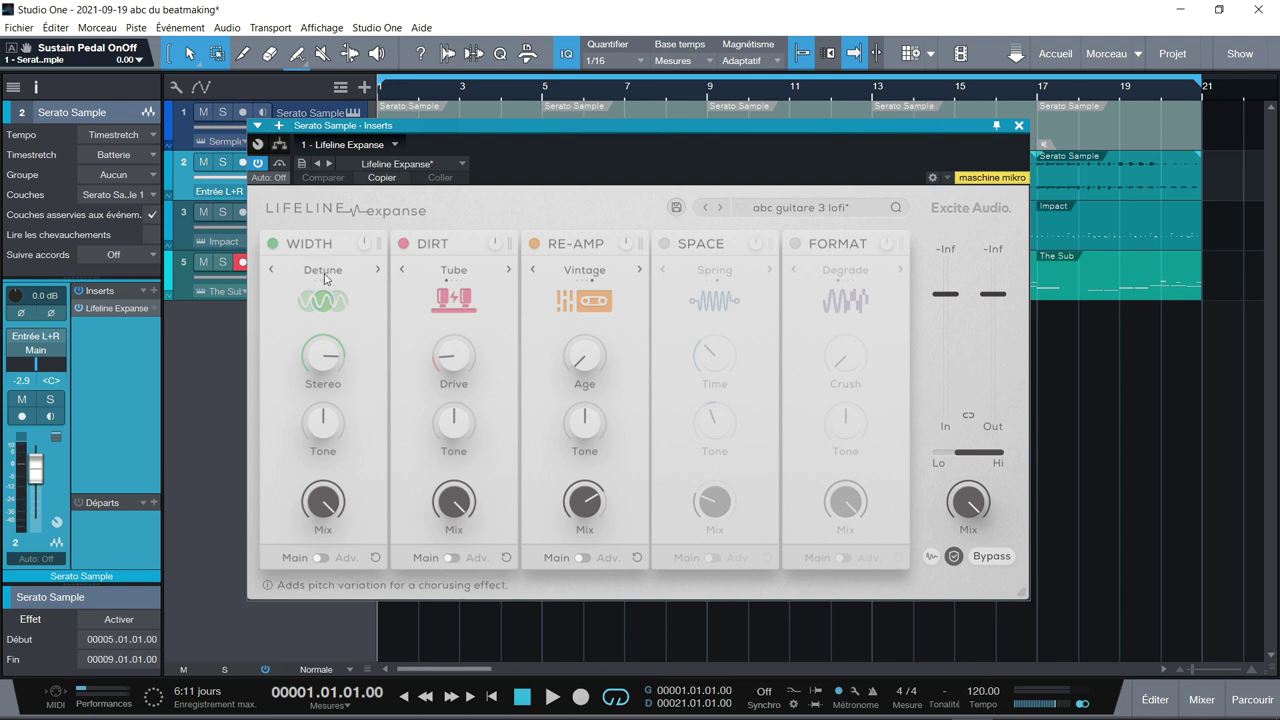
left_click(378, 270)
left_click(378, 270)
left_click(378, 270)
left_click(378, 270)
left_click(378, 270)
left_click(378, 270)
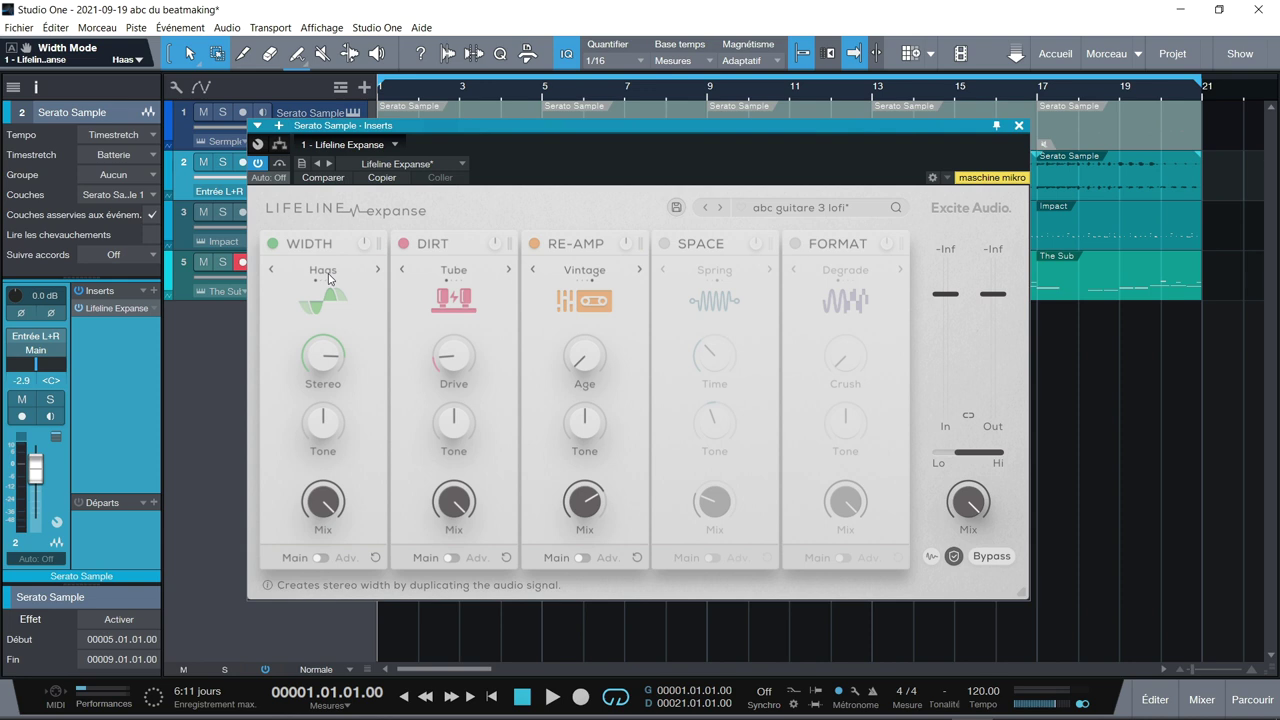
left_click(378, 270)
left_click(378, 270)
left_click(378, 270)
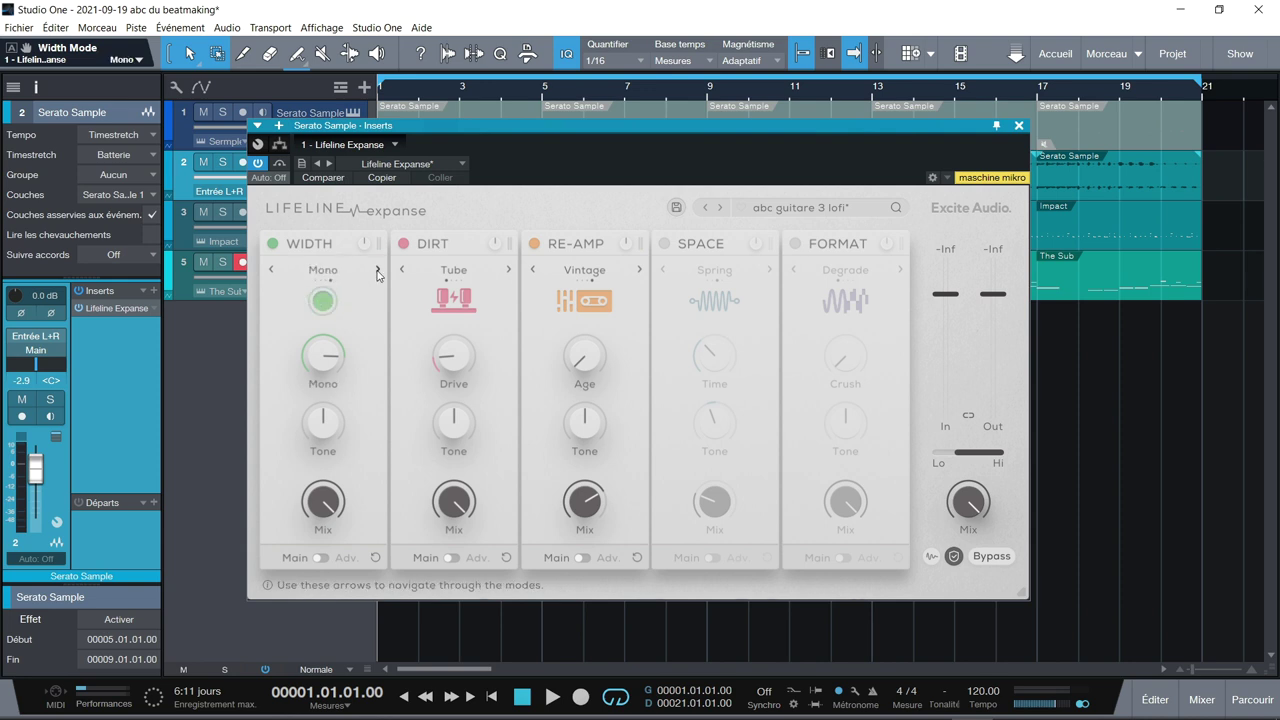
left_click(270, 270)
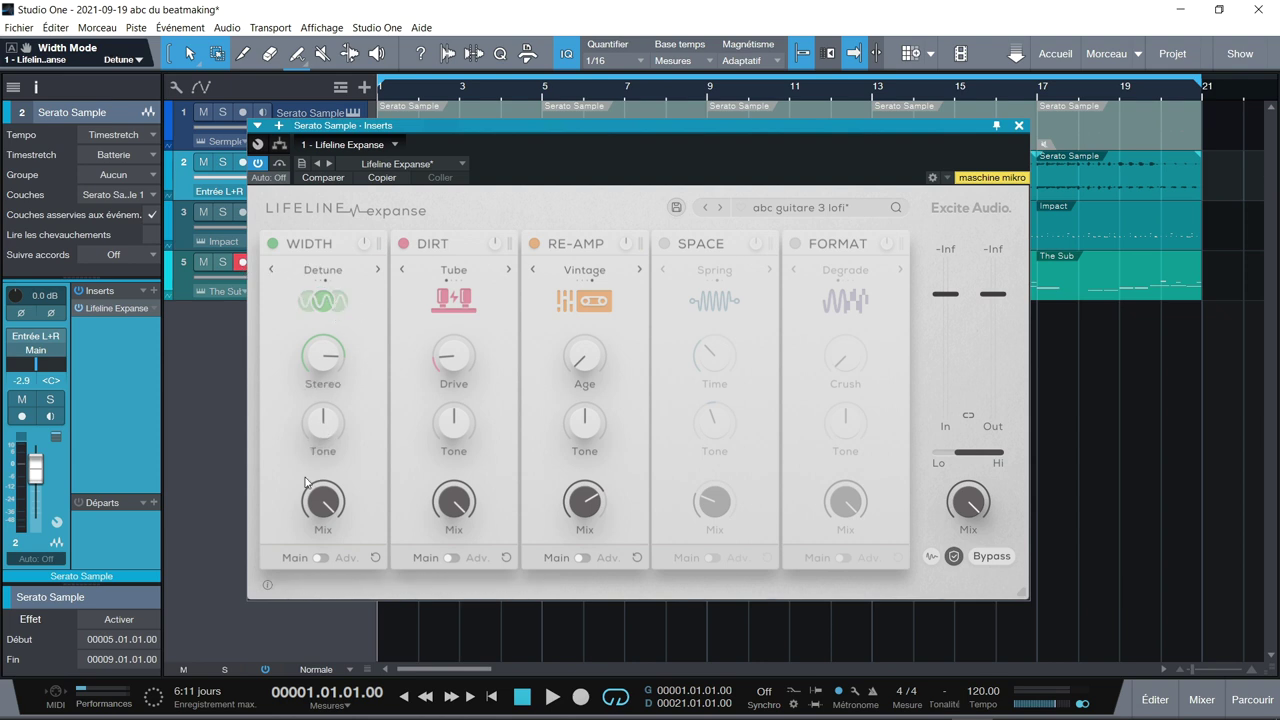
Step: Show the Width module's advanced controls and turn its multiband section on and off again
mouse_move(313, 508)
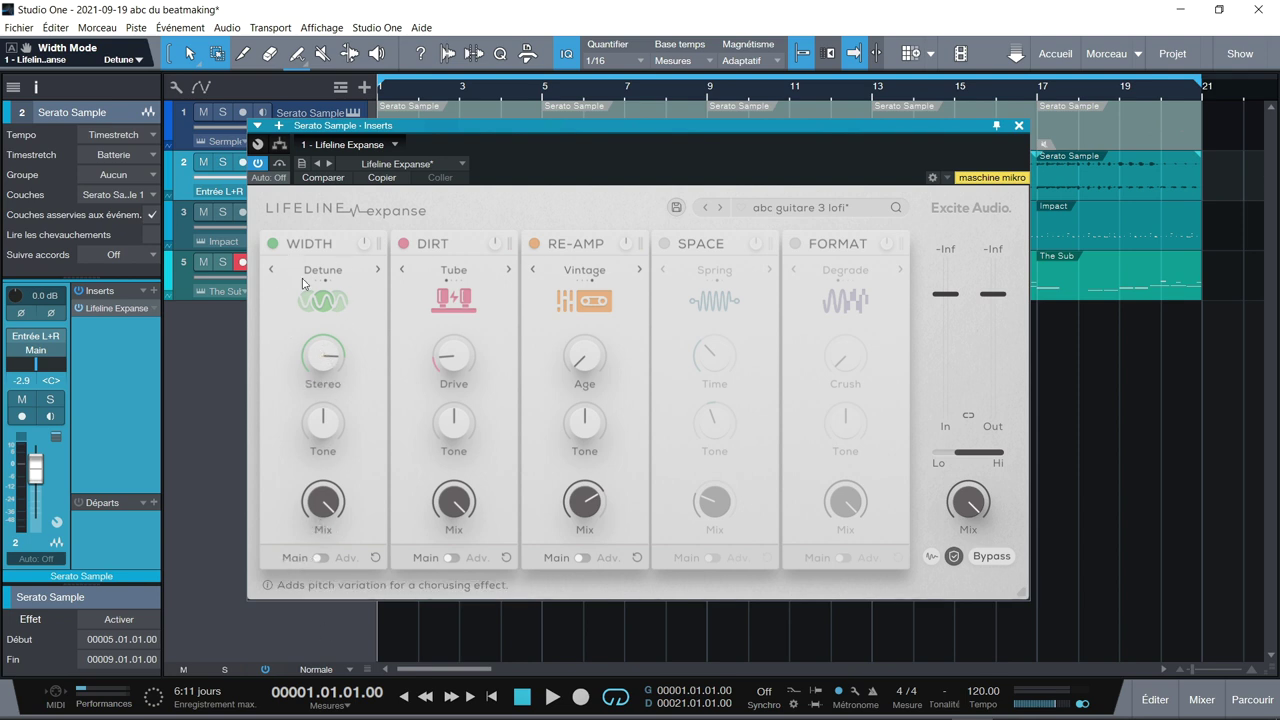
left_click(321, 558)
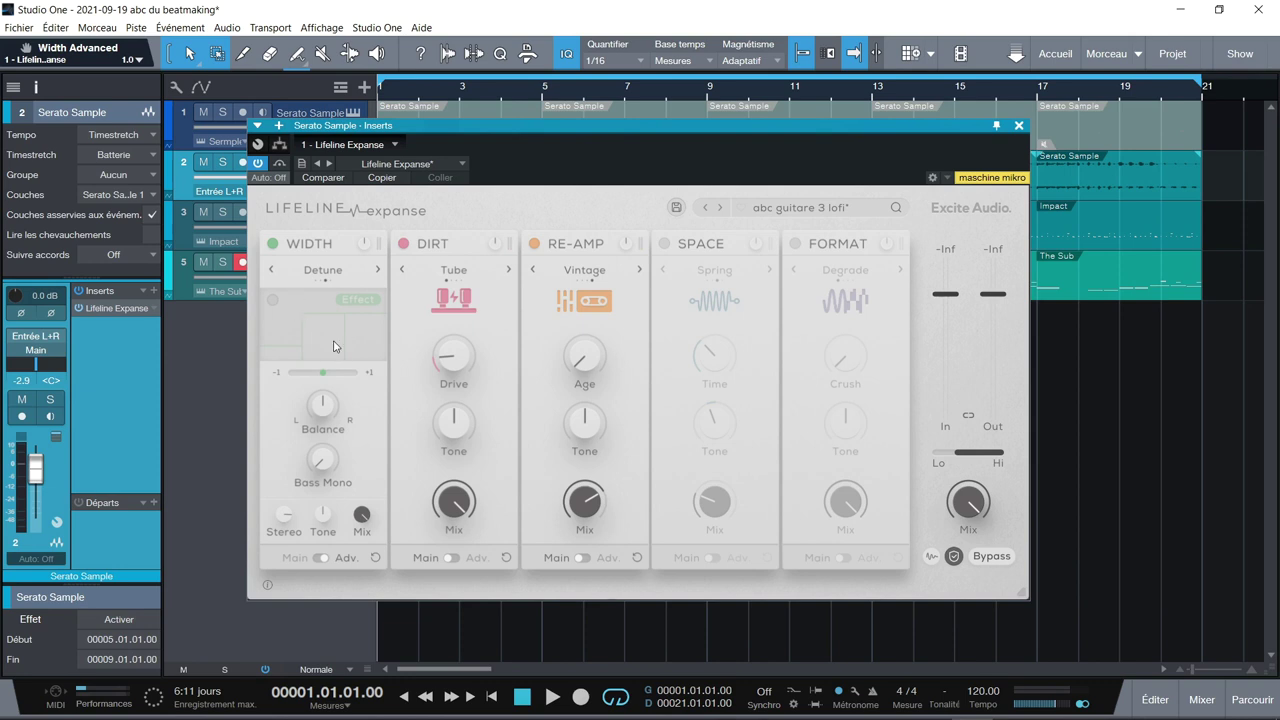
left_click(273, 302)
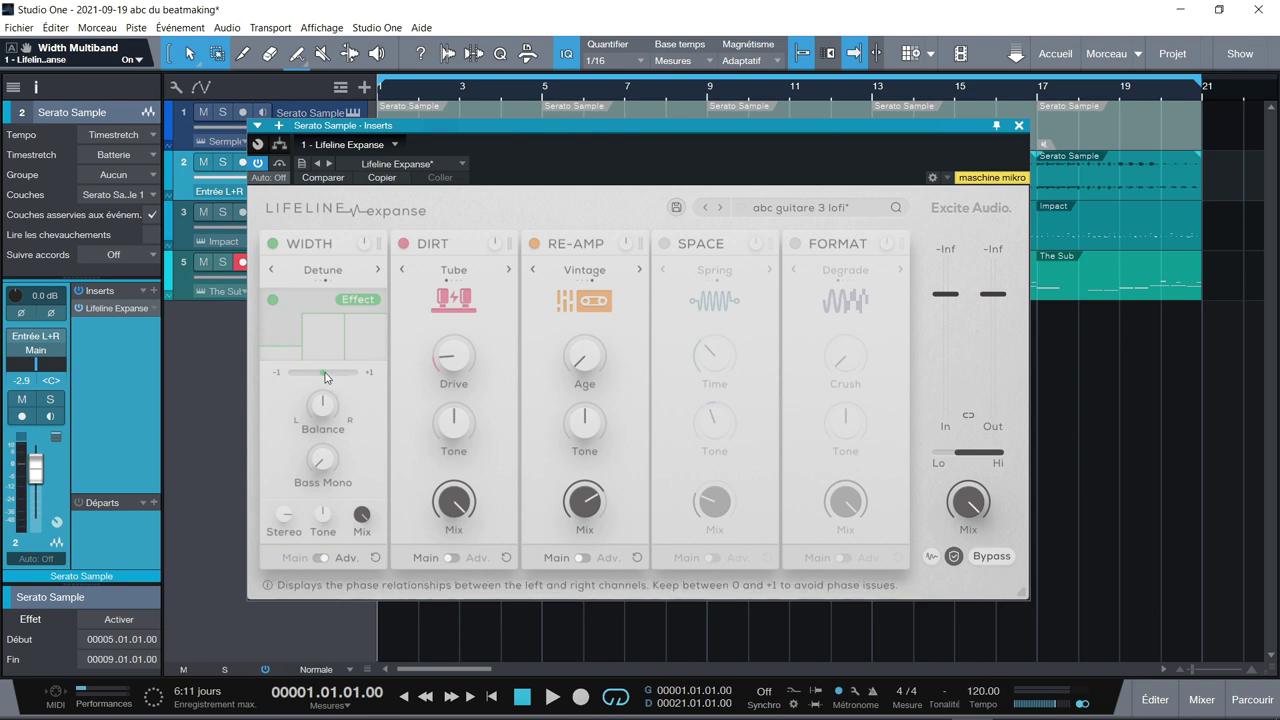
left_click(273, 302)
mouse_move(326, 465)
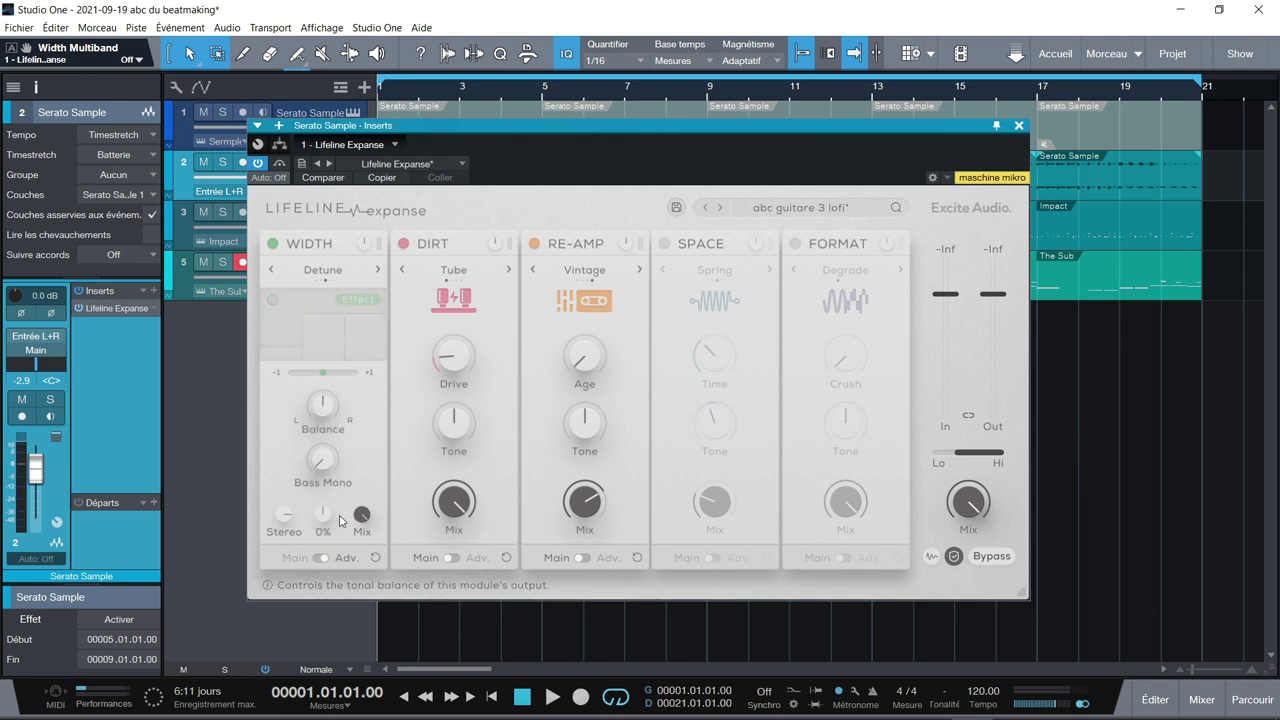
Step: View the advanced controls of the Dirt and Re-Amp modules, and return both modules to their main controls
left_click(452, 559)
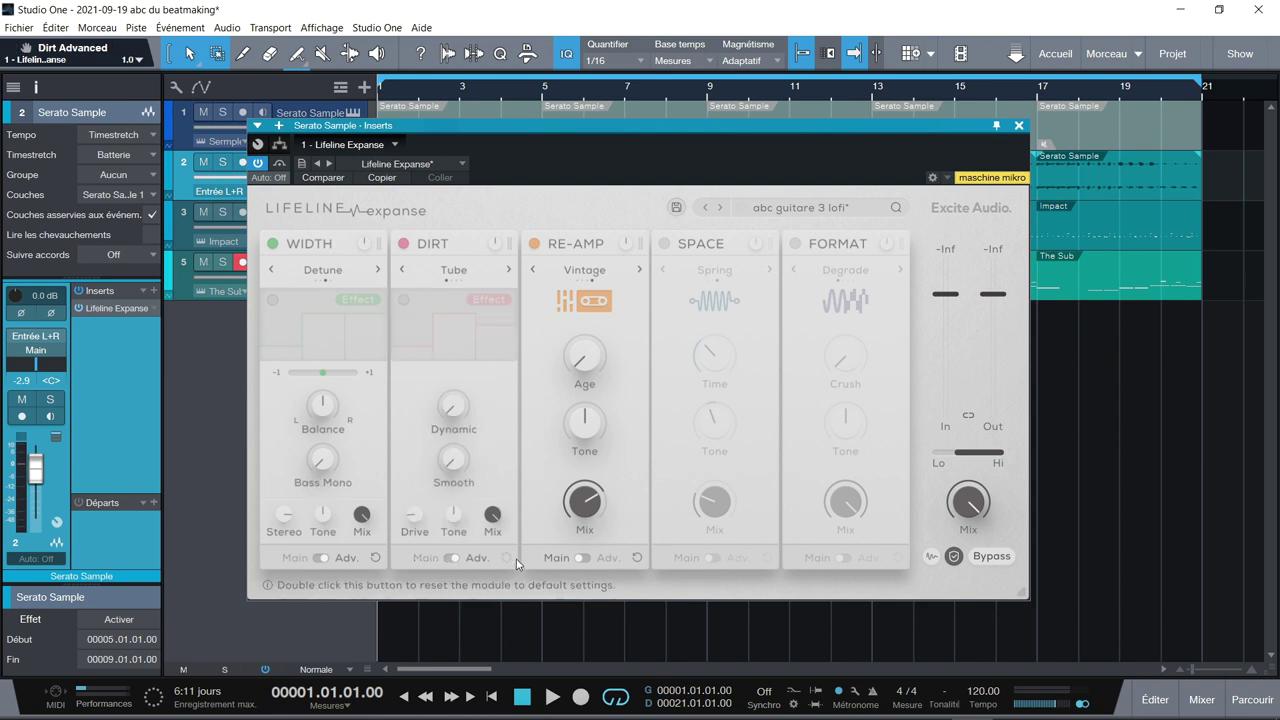
left_click(588, 560)
mouse_move(557, 535)
left_click(580, 558)
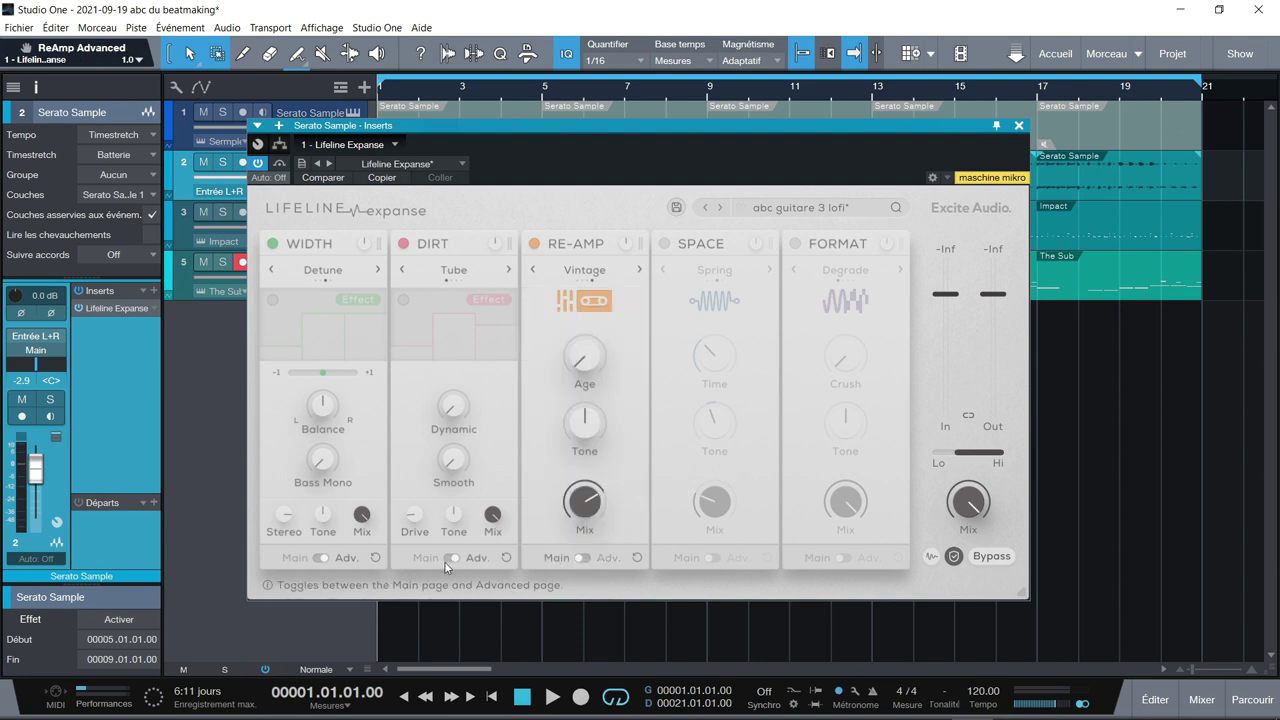
left_click(450, 559)
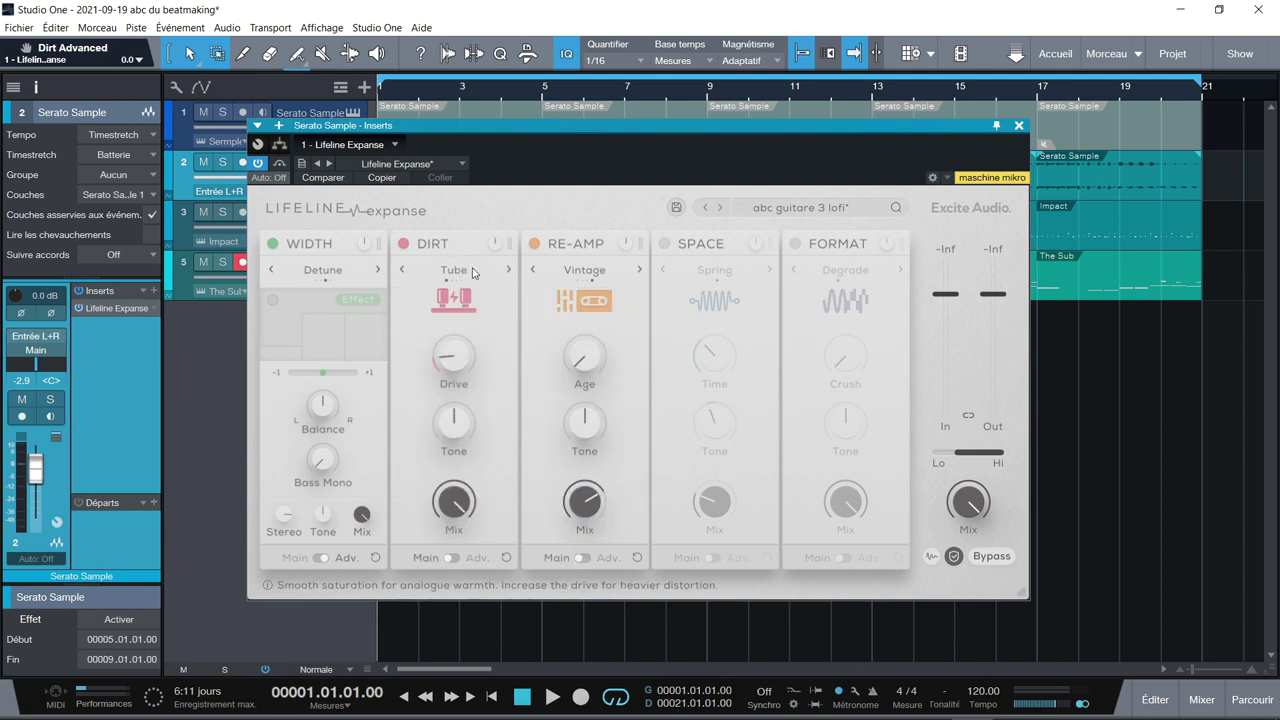
Step: Cycle through the Dirt module's modes, including Tape and Fuzz, and return it to Tube
left_click(401, 271)
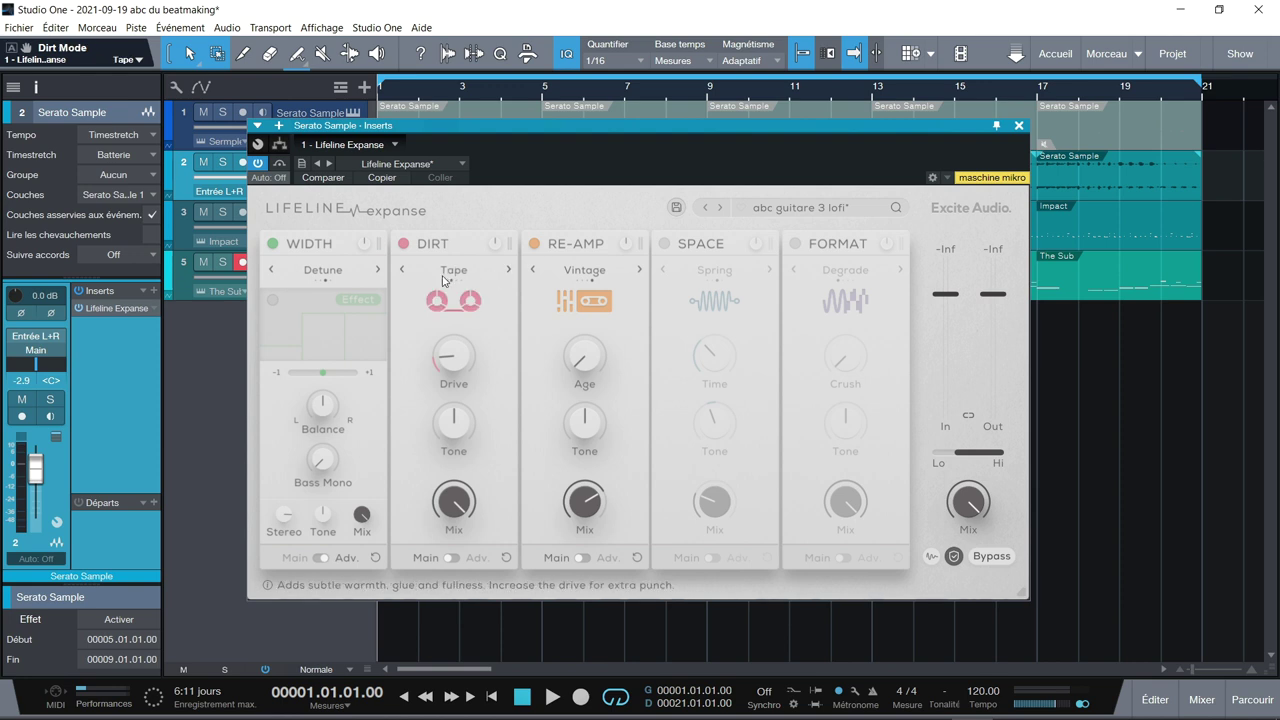
left_click(401, 271)
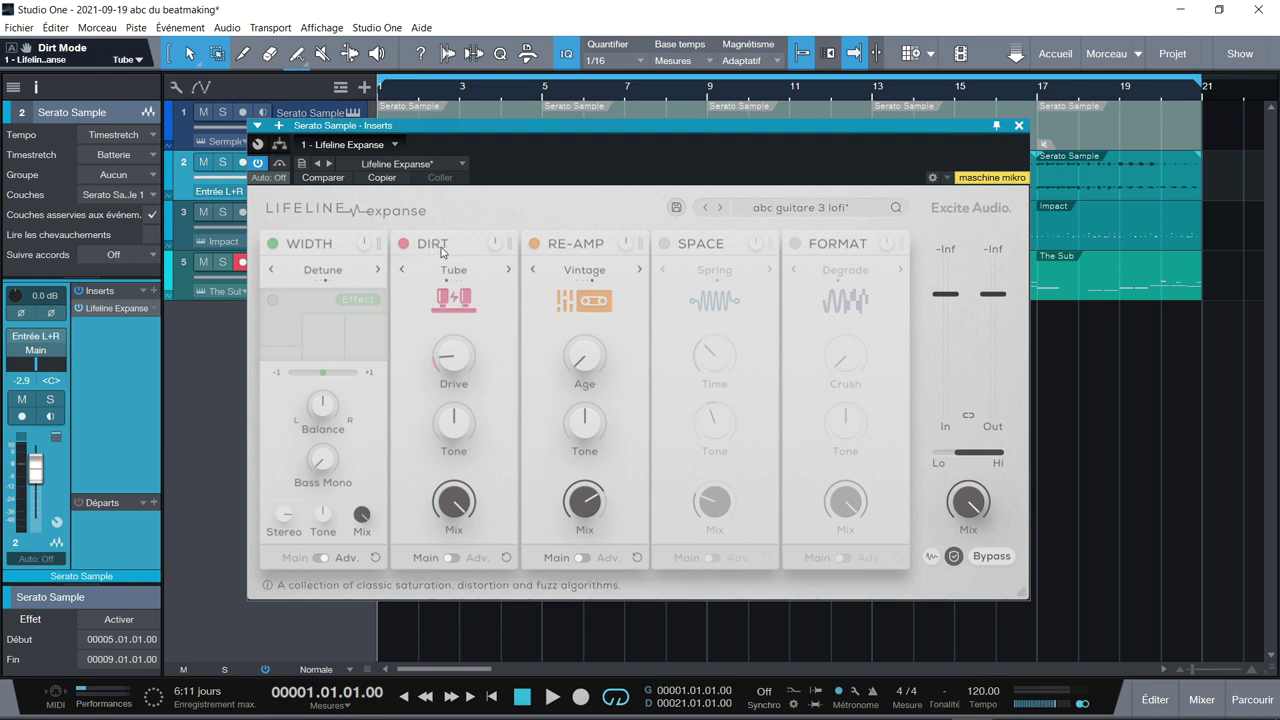
left_click(509, 270)
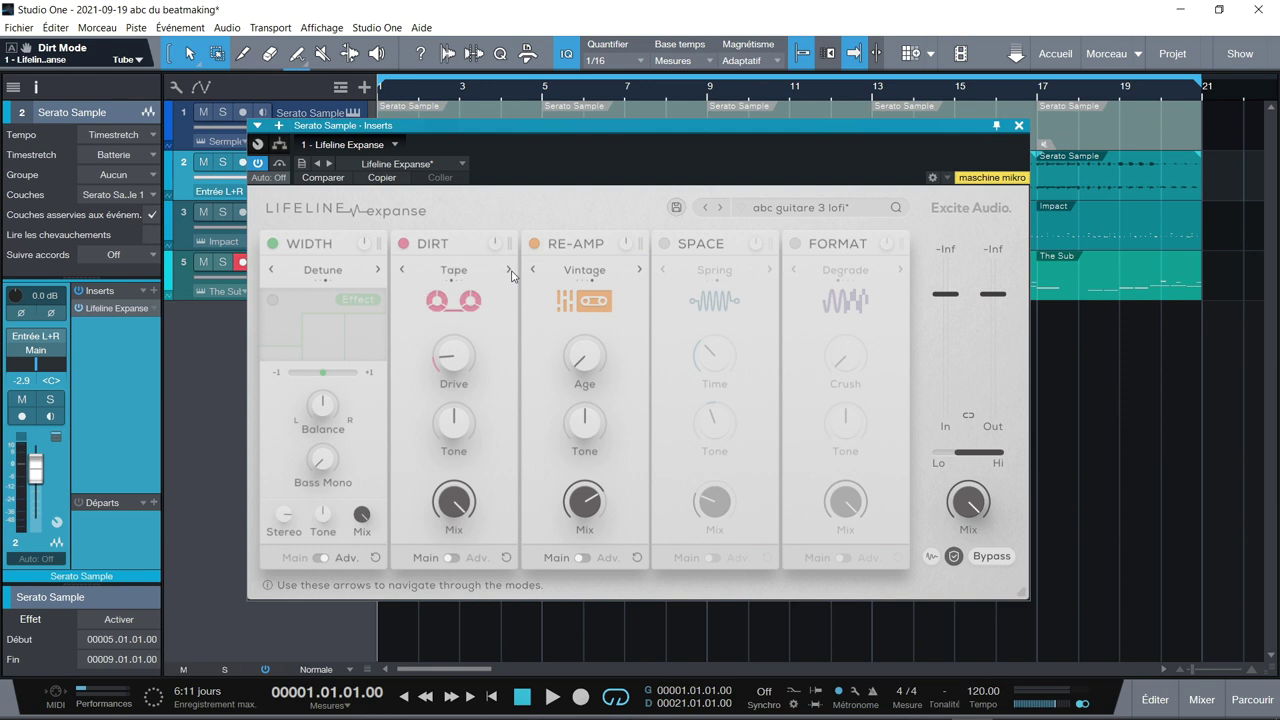
left_click(509, 270)
left_click(509, 270)
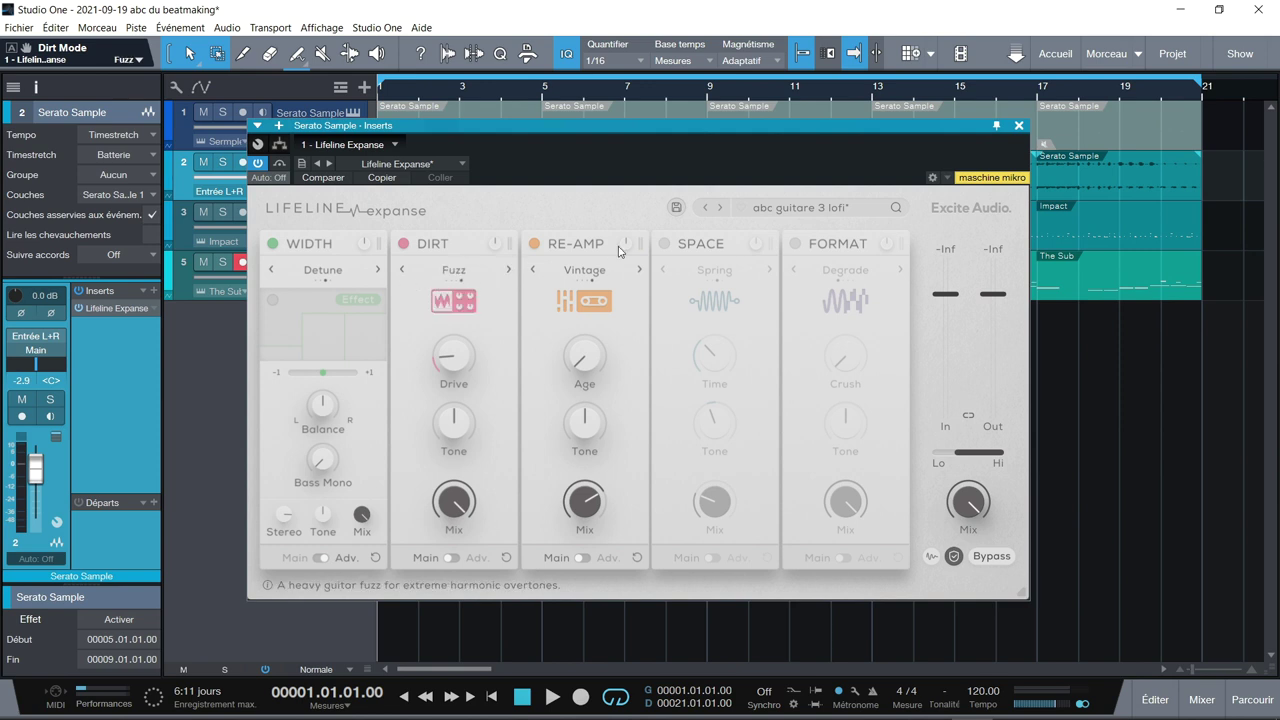
left_click(509, 270)
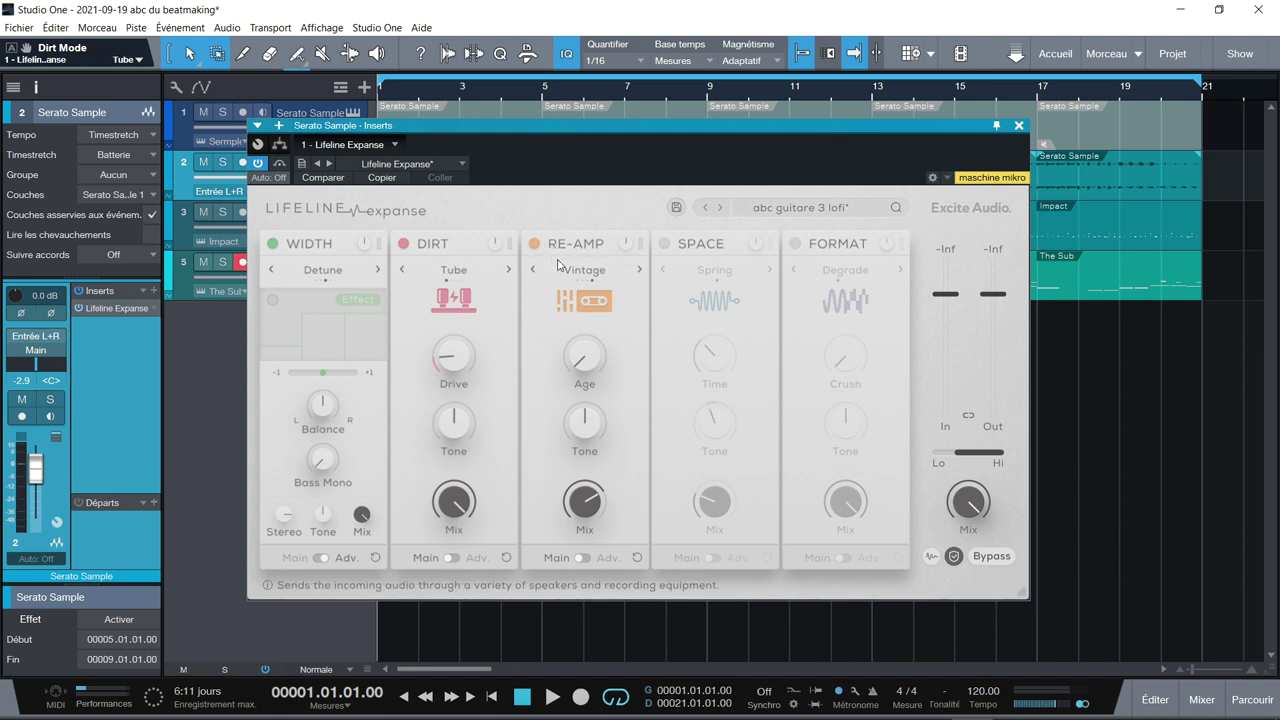
Step: Step through the Re-Amp module's modes, including Device and Monitors, and leave it on Cabinet
left_click(639, 270)
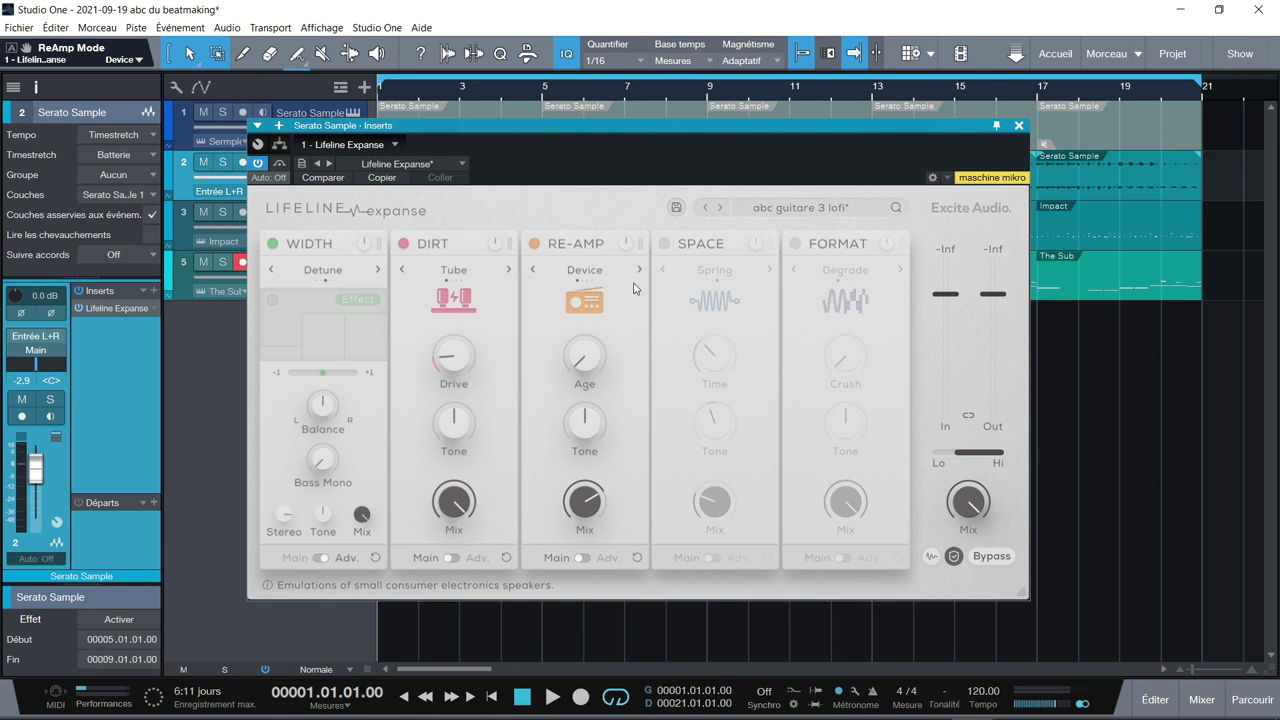
left_click(640, 271)
left_click(640, 271)
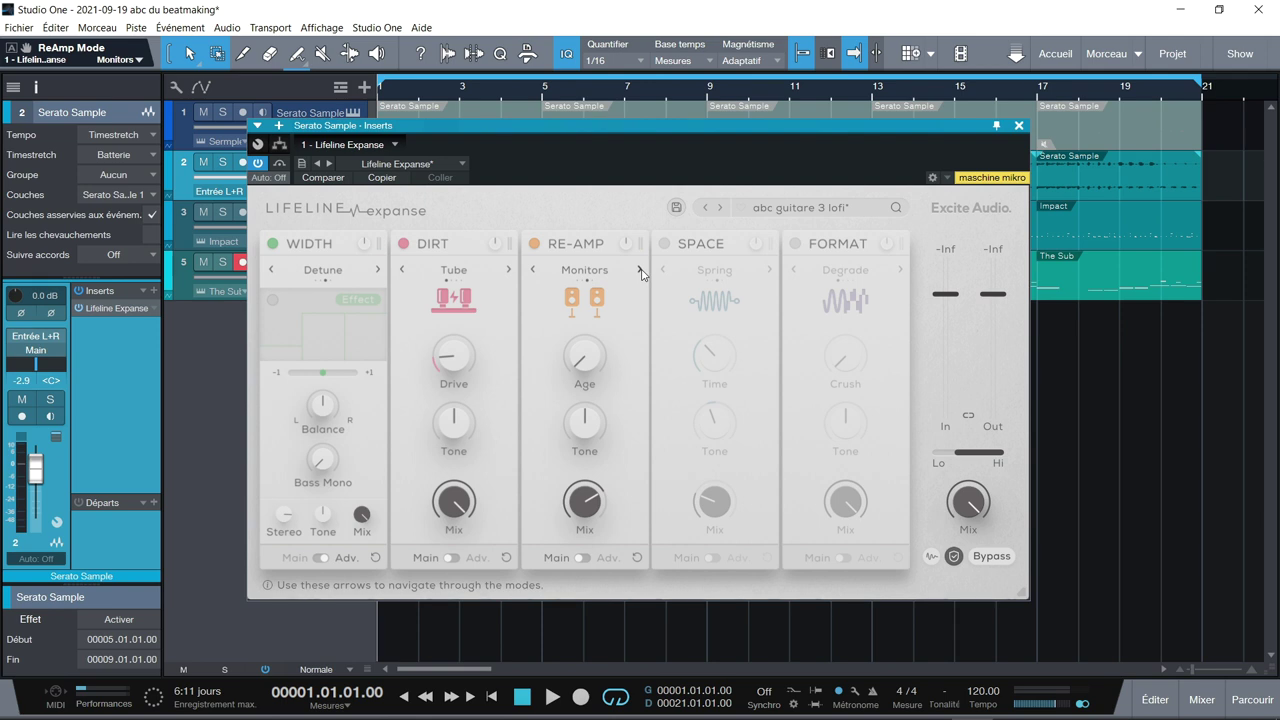
left_click(532, 270)
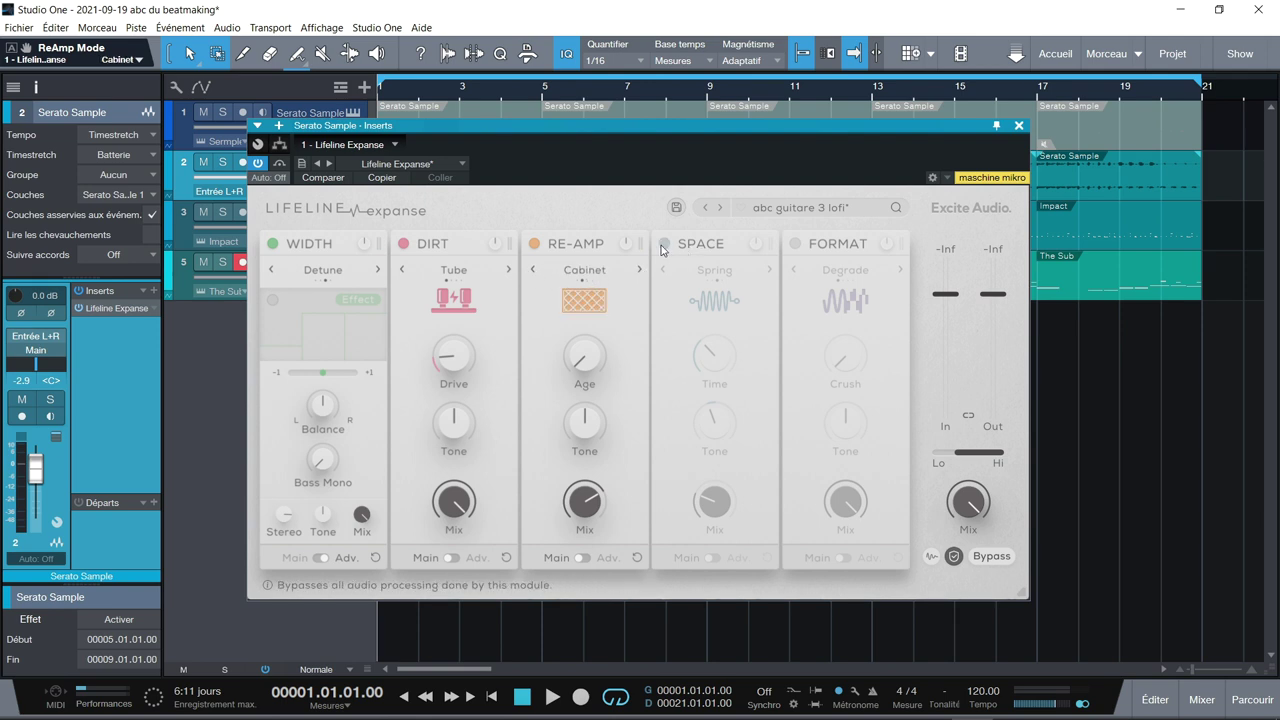
Step: Enable the Space module, cycle through its modes including Spring, and set it to Slap
left_click(663, 244)
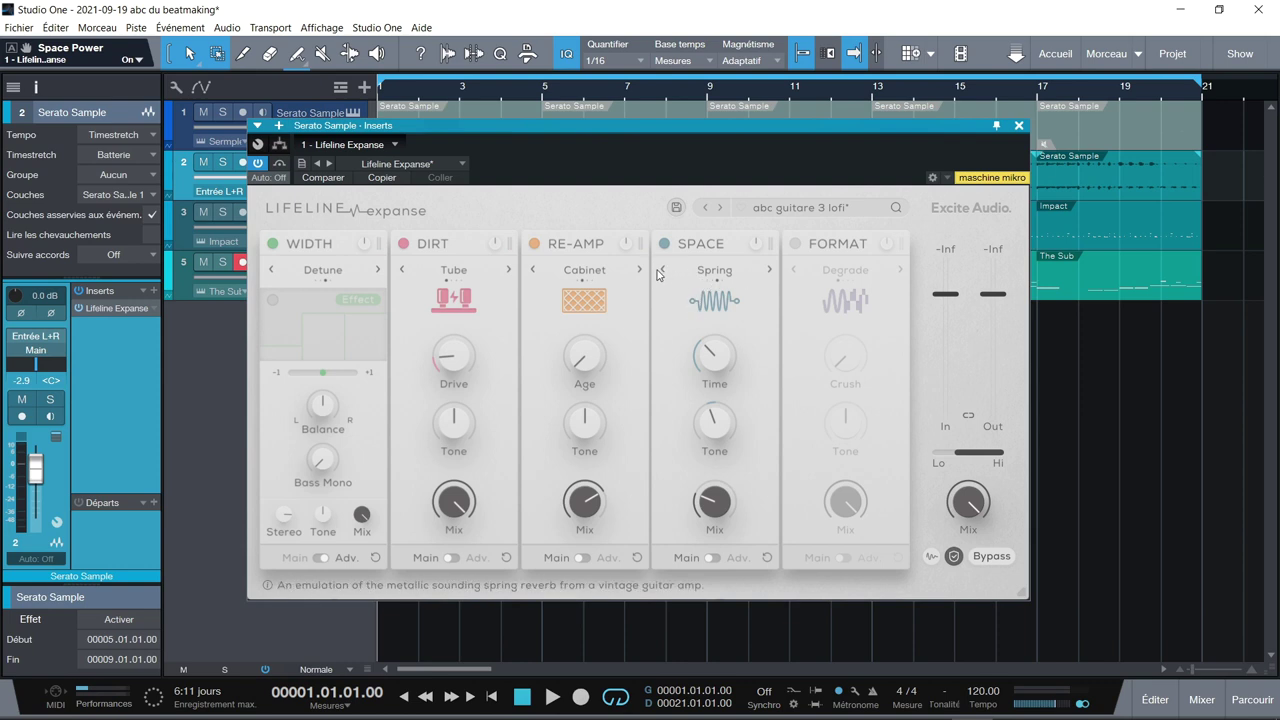
left_click(663, 270)
left_click(663, 270)
left_click(769, 270)
left_click(769, 270)
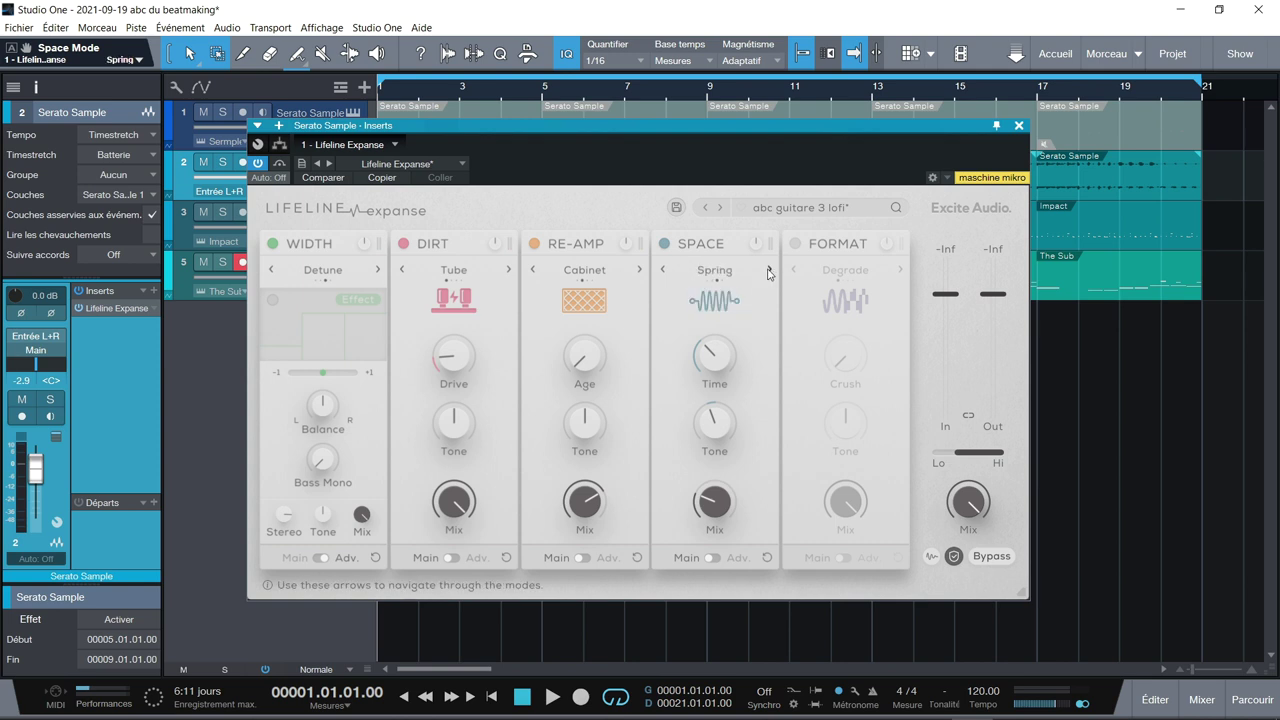
left_click(769, 270)
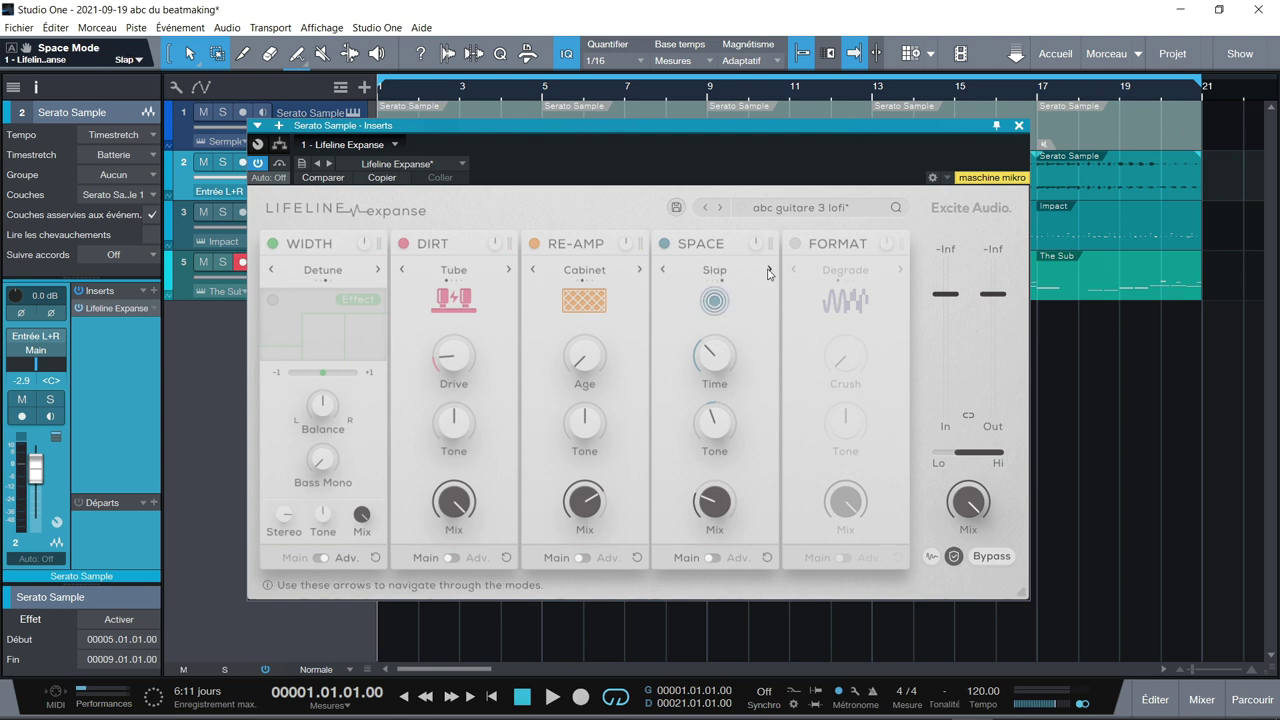
Step: Show the Space module's advanced controls, including multiband, Predelay, Size, Stereo and Duck
left_click(718, 560)
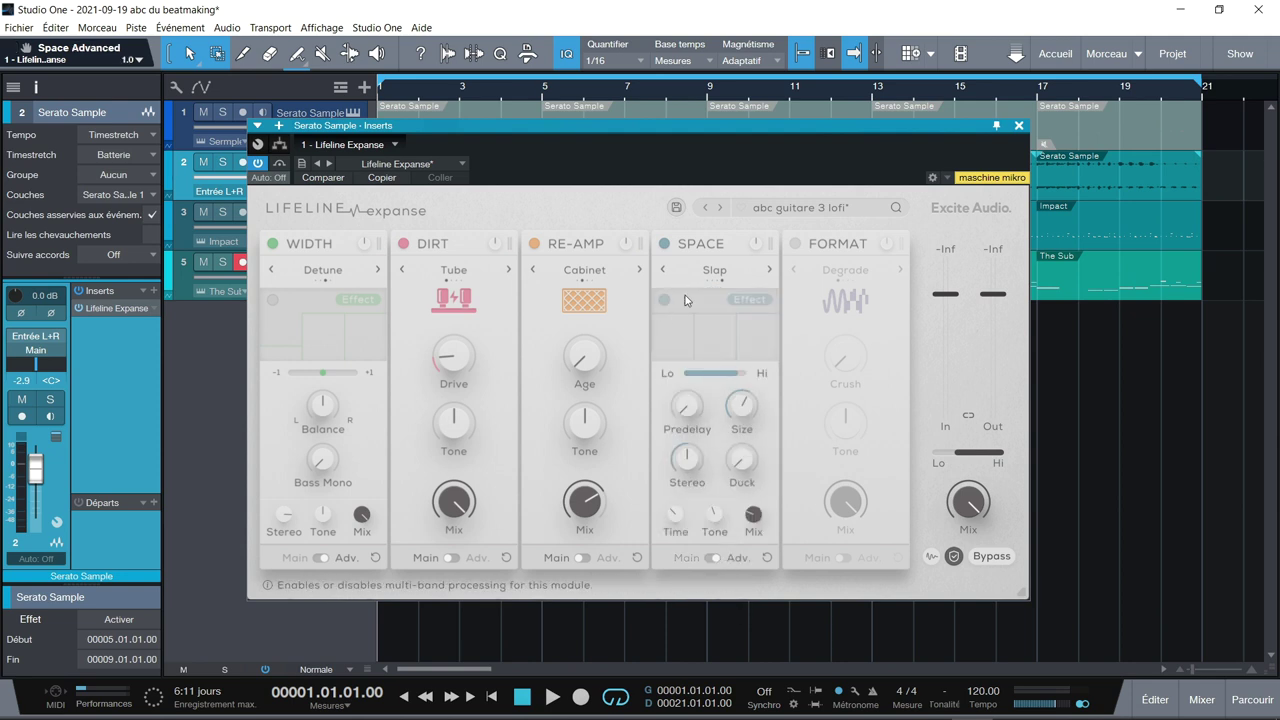
mouse_move(699, 416)
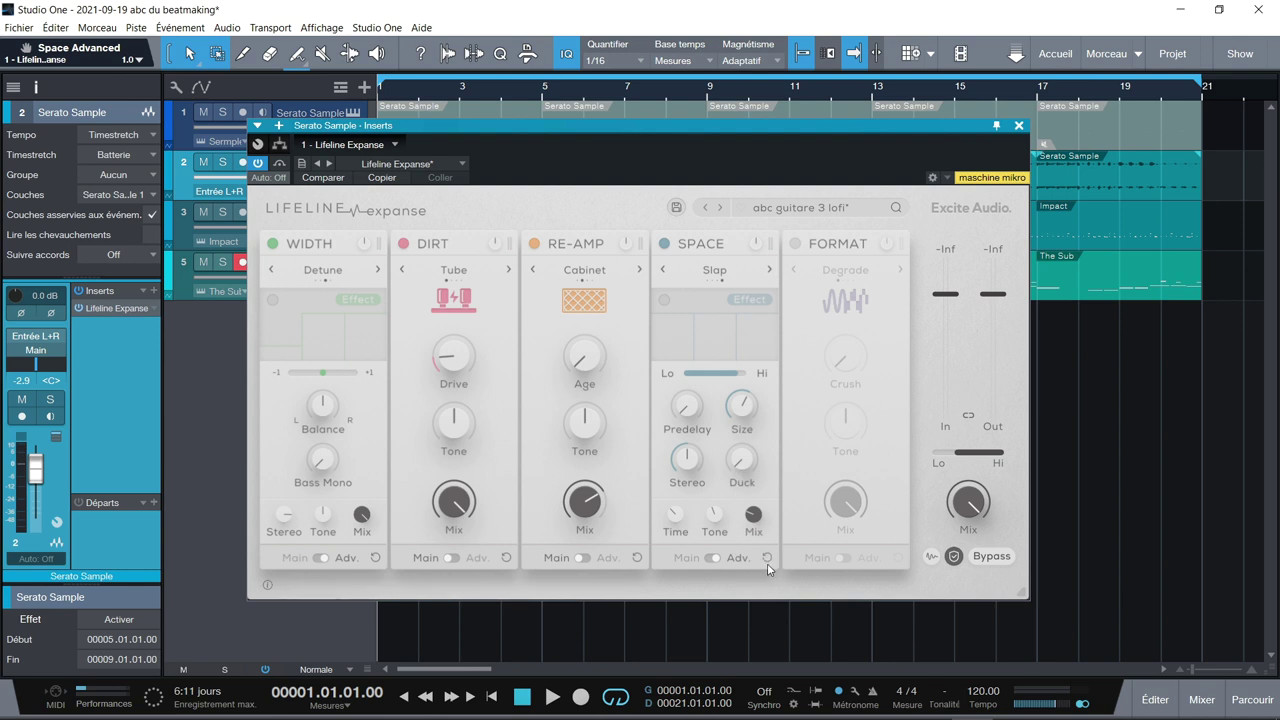
left_click(713, 558)
left_click(714, 559)
Step: Enable the Format module and step through its modes from Degrade to Washed
left_click(796, 244)
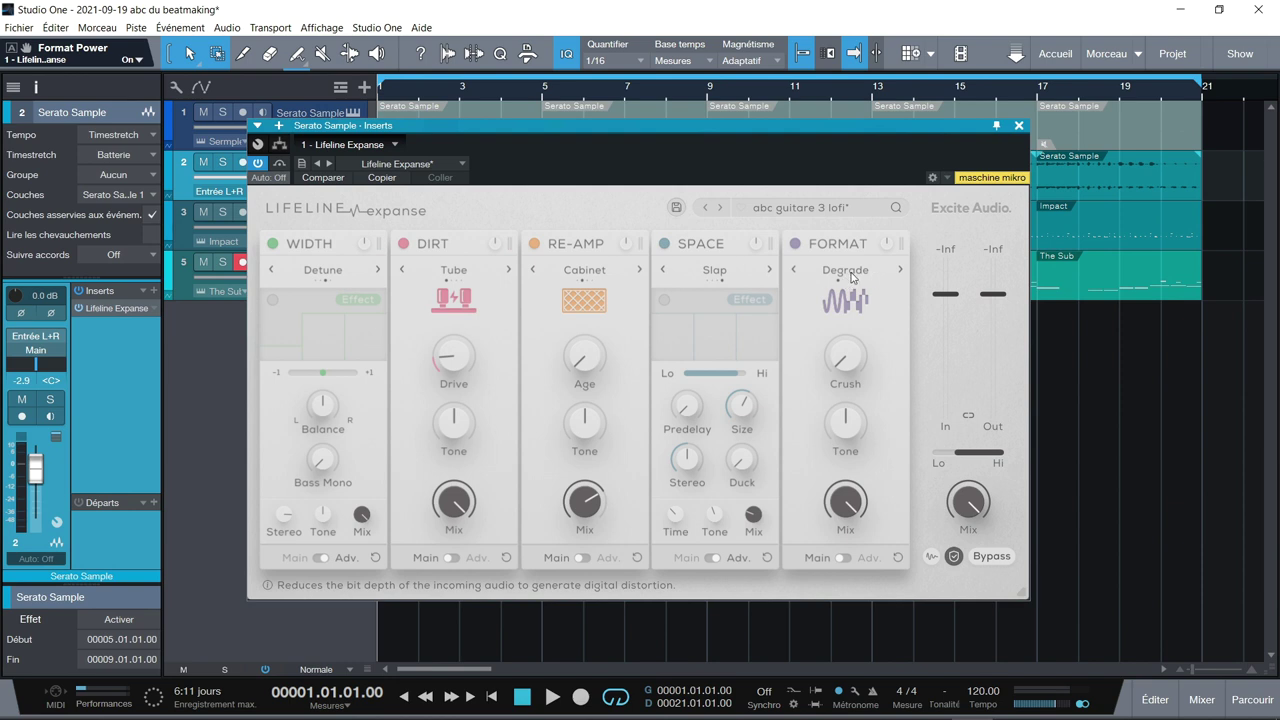
left_click(901, 271)
left_click(901, 271)
left_click(901, 271)
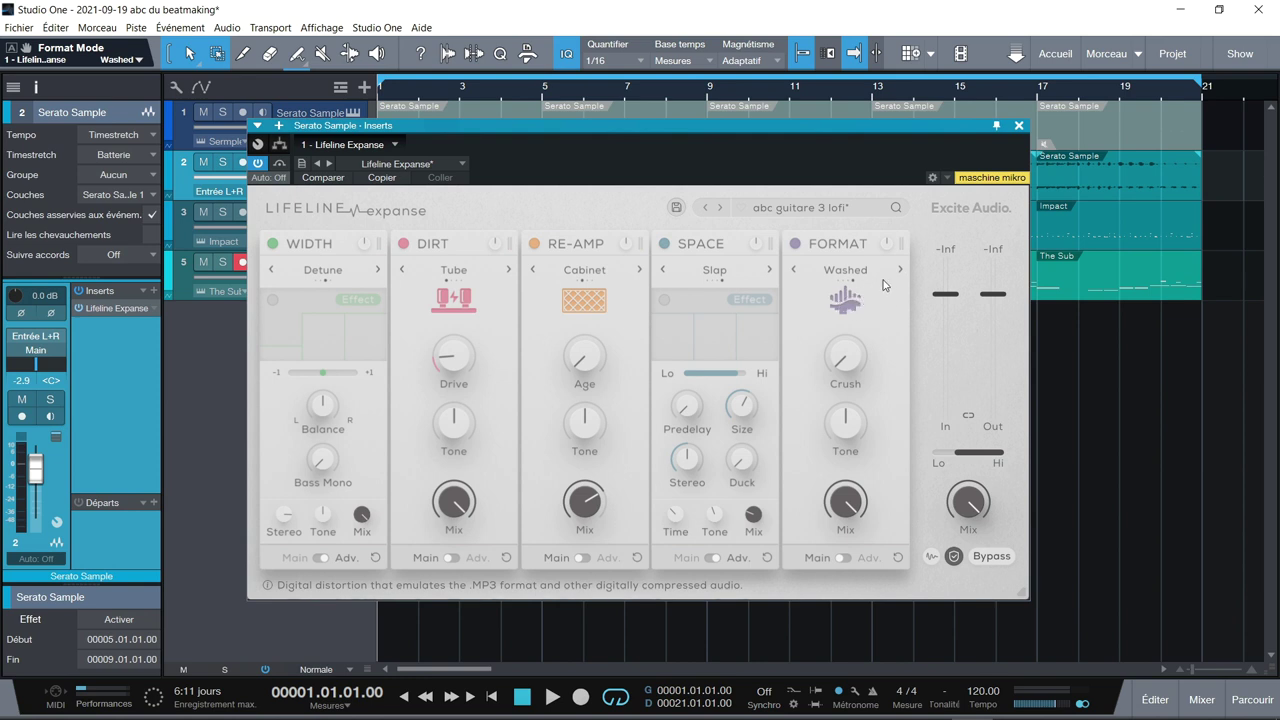
mouse_move(856, 368)
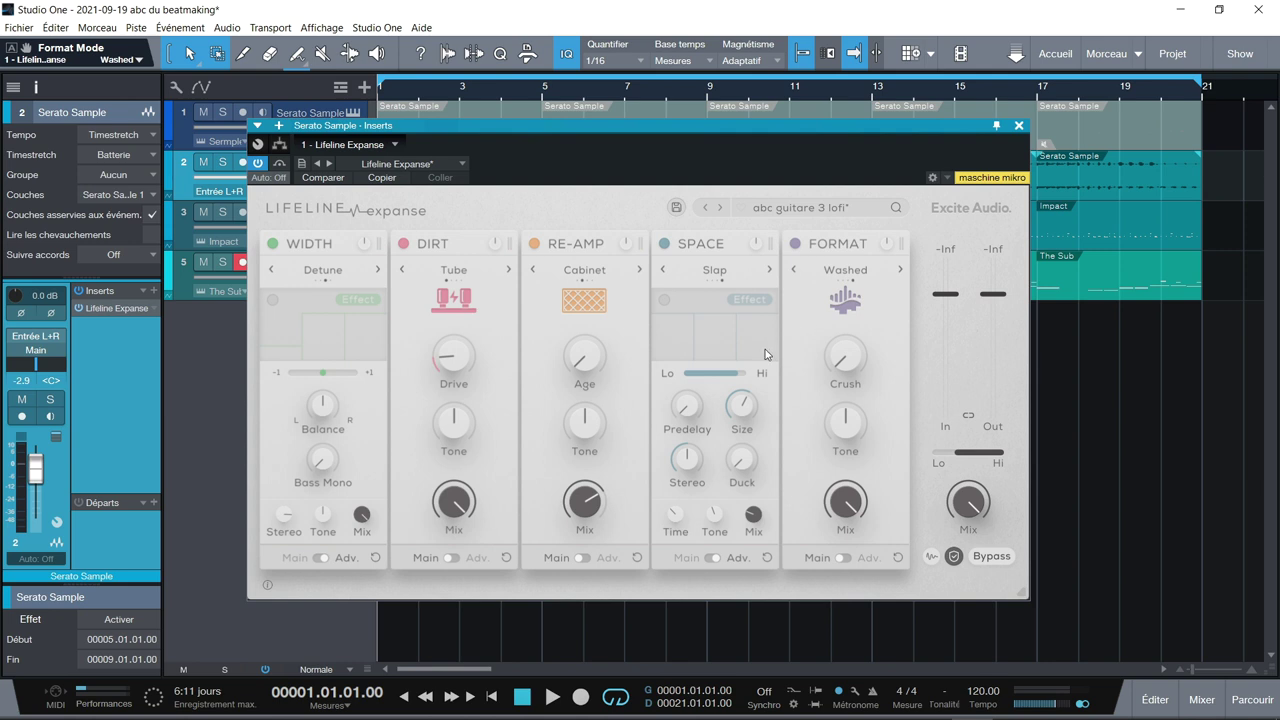
Step: Demonstrate the master safety limiter and automatic smoothing, leaving safety on and smoothing off
left_click(954, 560)
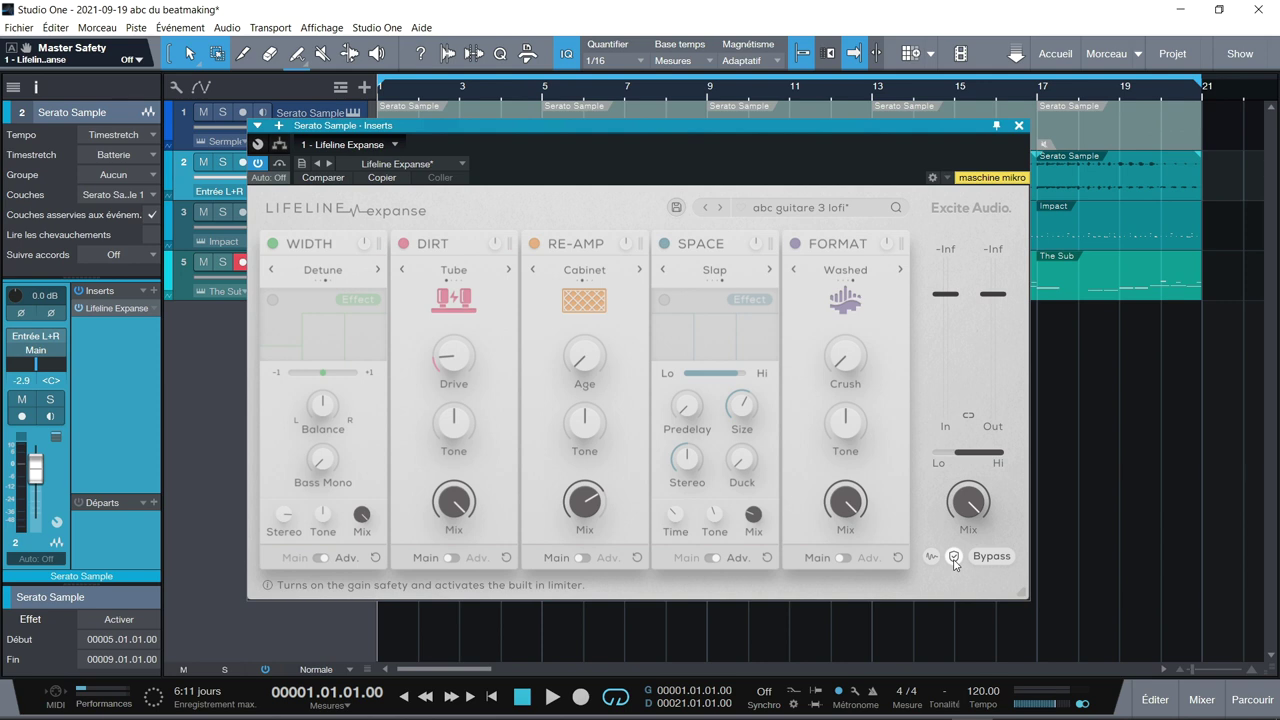
left_click(954, 560)
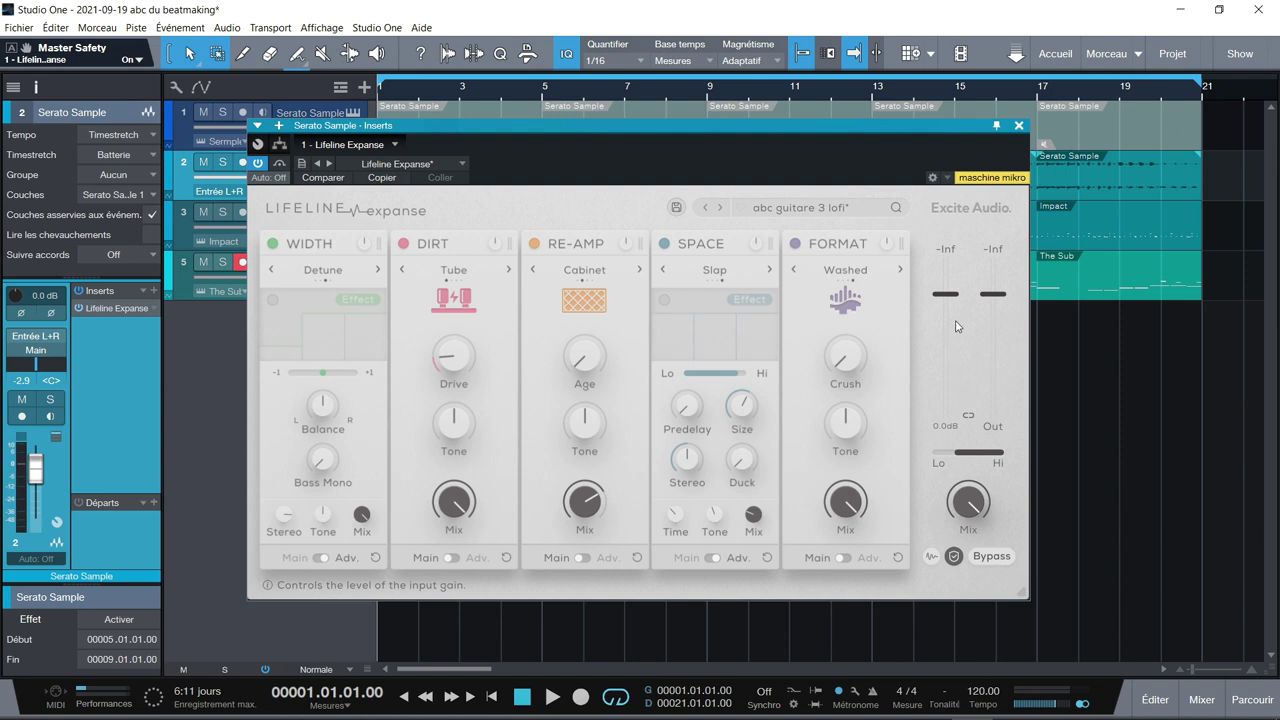
left_click(931, 558)
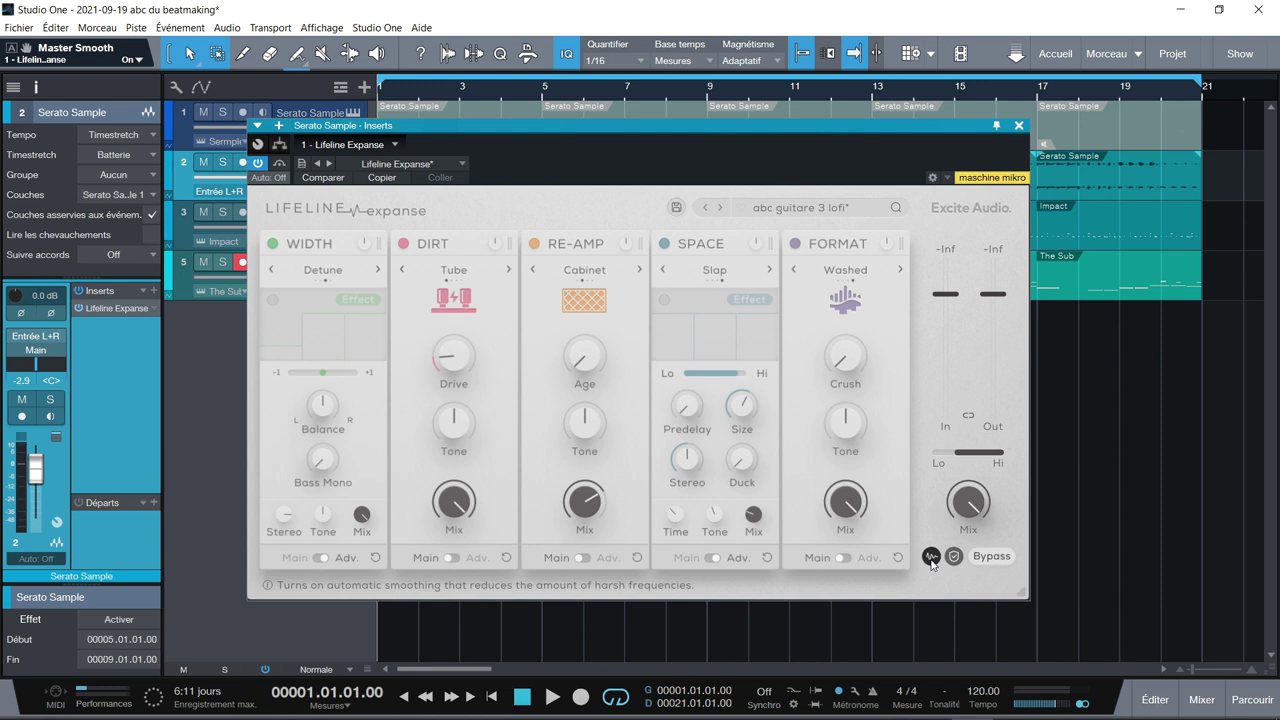
left_click(931, 558)
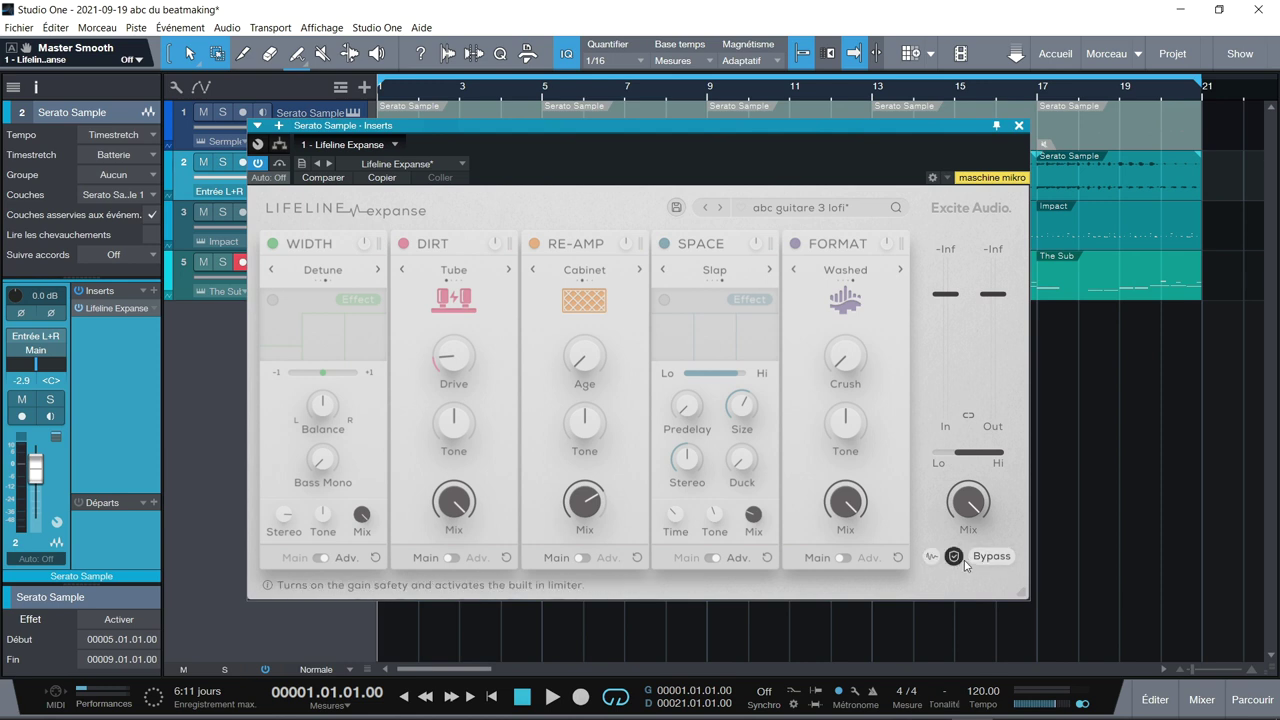
left_click(955, 557)
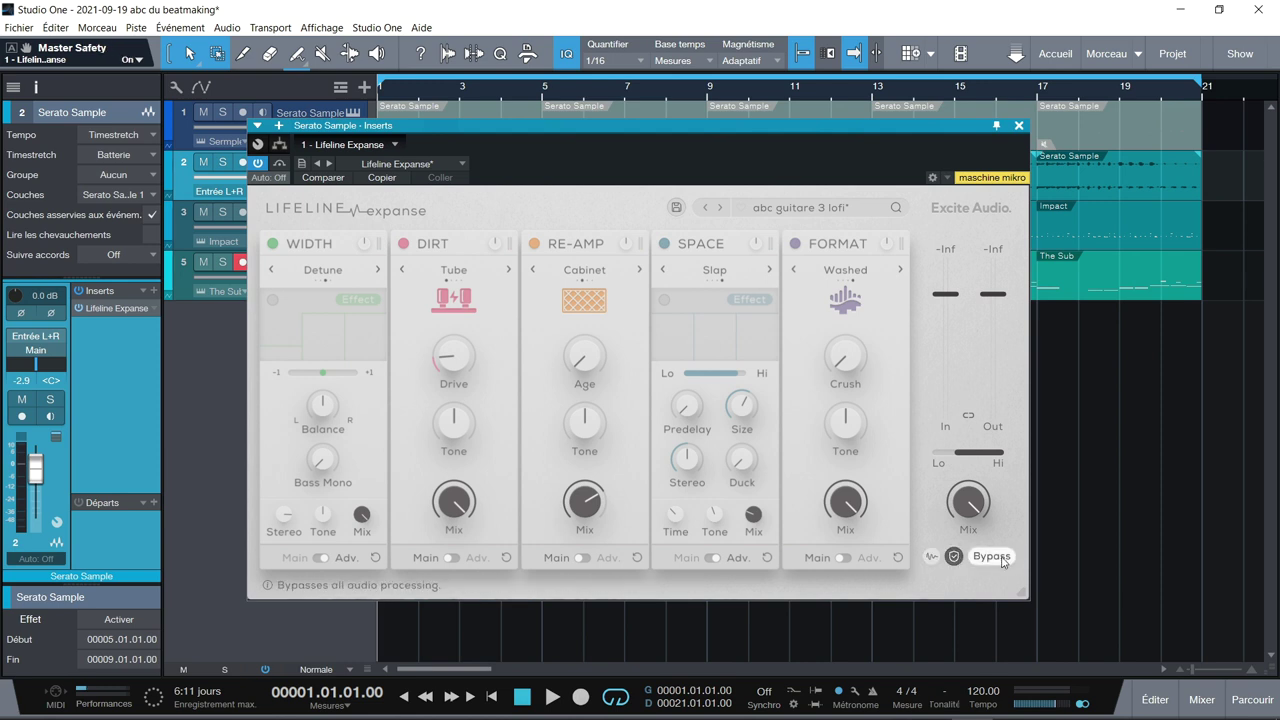
Step: Toggle the master bypass on and off, and lower the master Mix to 68%
left_click(994, 559)
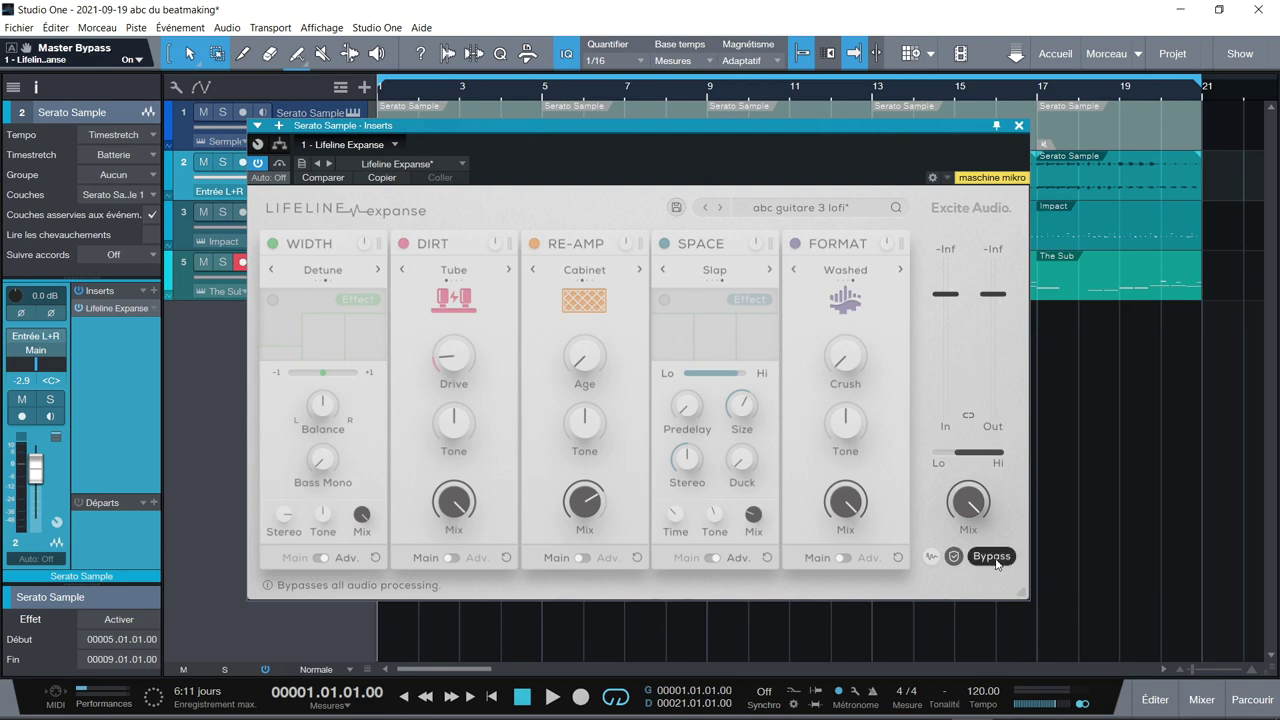
left_click(994, 558)
left_click_drag(958, 505, 955, 596)
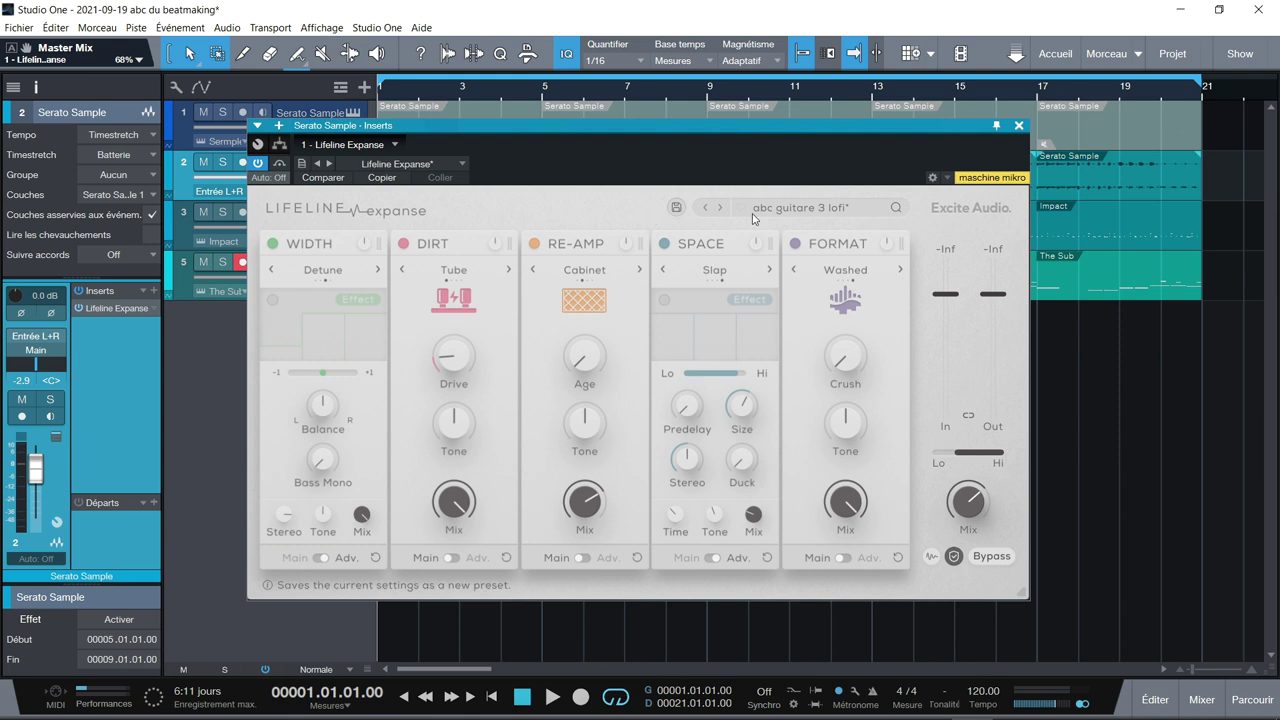
Step: Try the user preset abc guitare 1 lofi and reload abc guitare 3 lofi
left_click(800, 210)
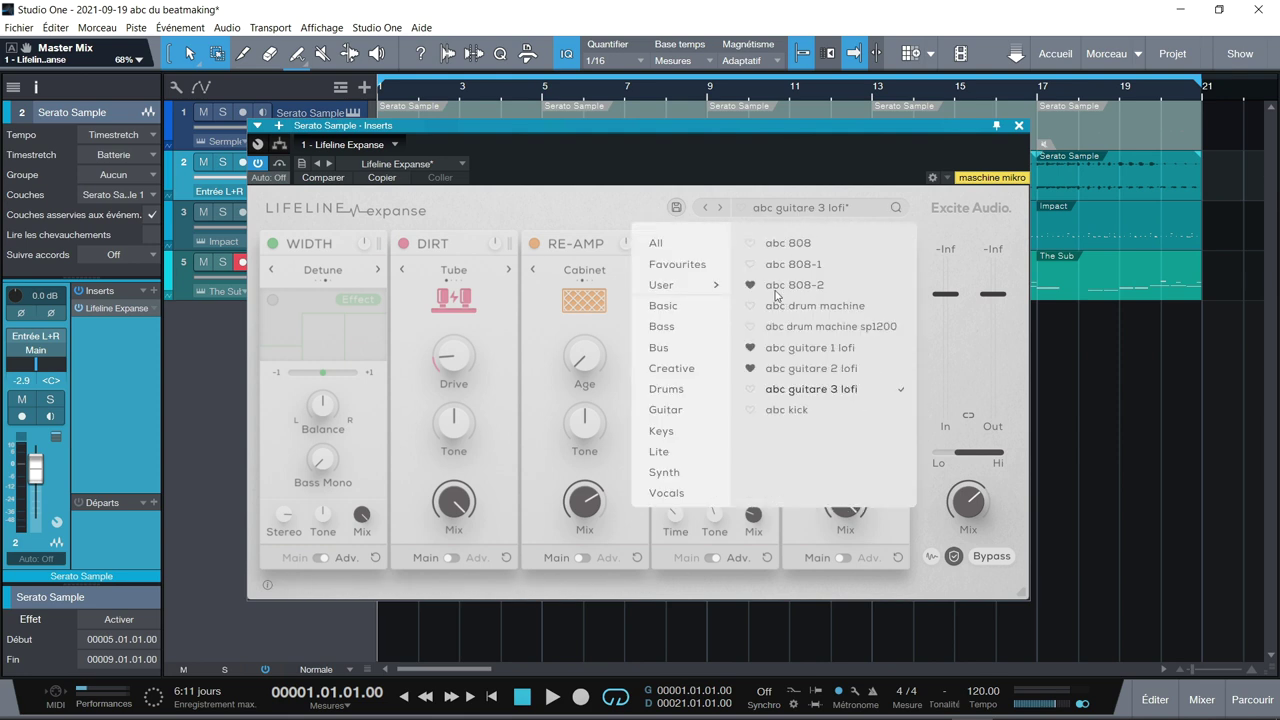
left_click(788, 243)
left_click(809, 349)
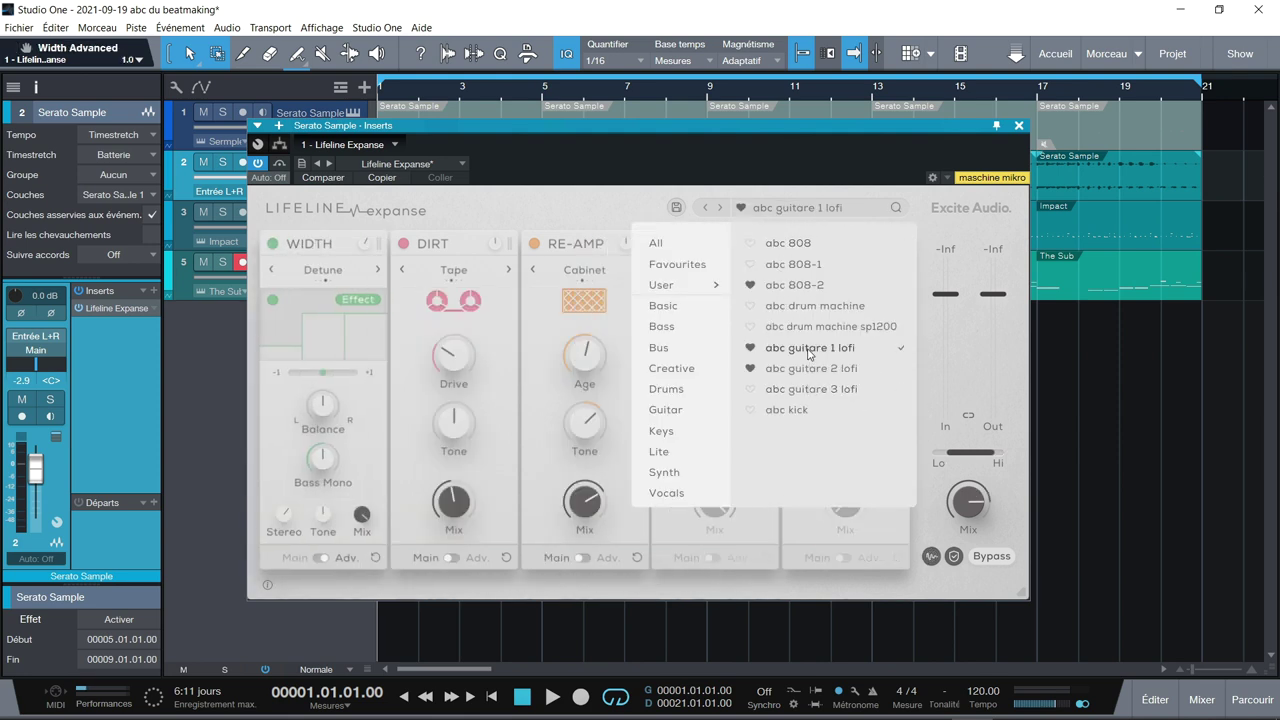
left_click(803, 390)
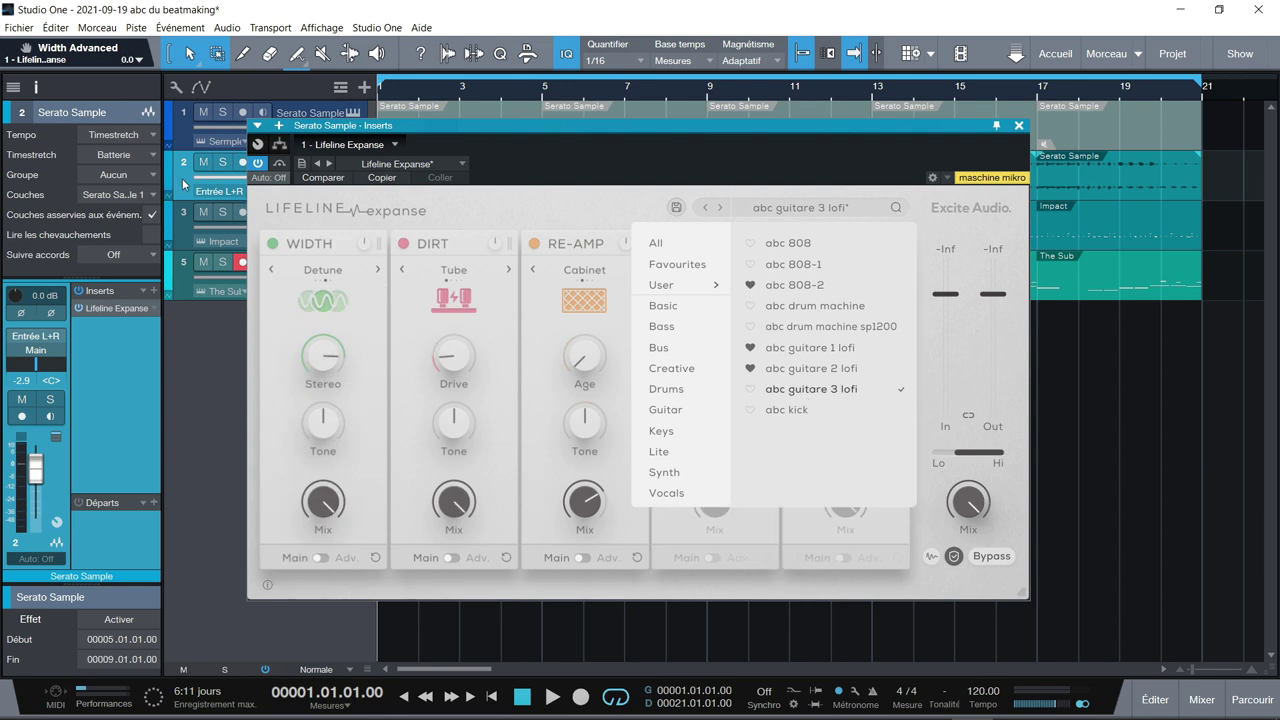
Step: Solo track 2 for a short playback of the guitar with the loaded preset, and unsolo it
left_click(222, 163)
key("space")
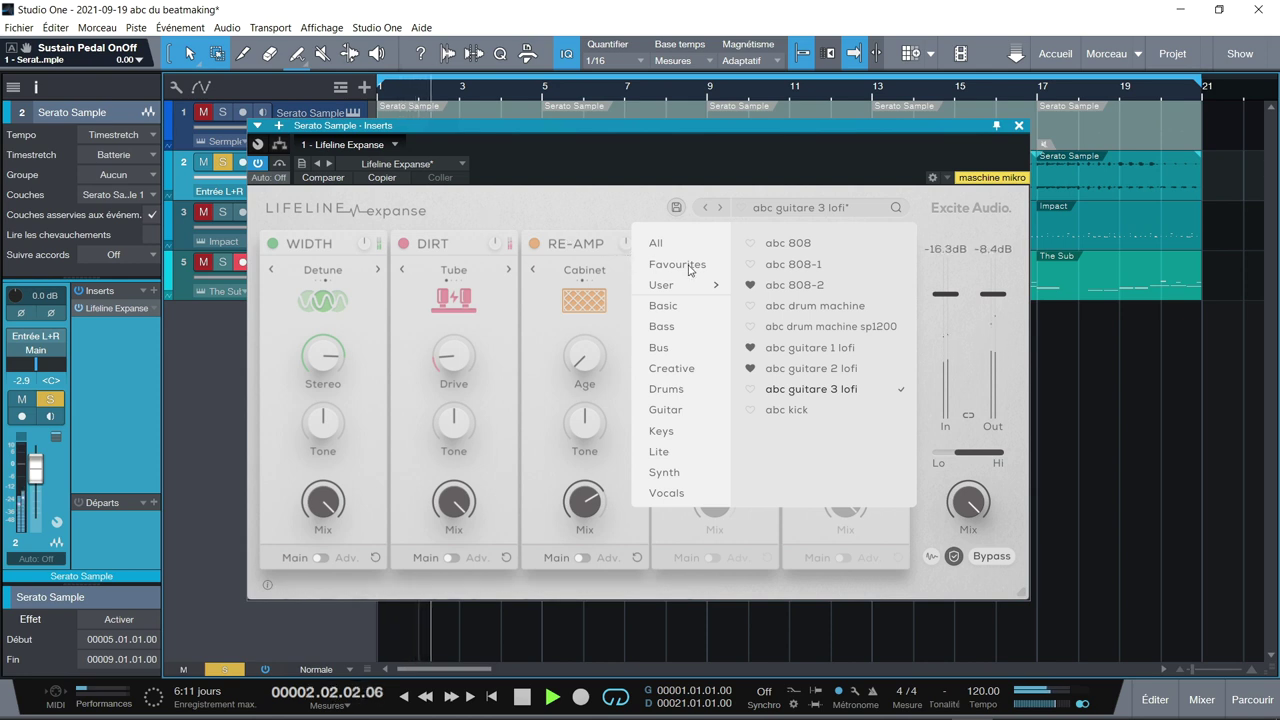
key("space")
left_click(222, 162)
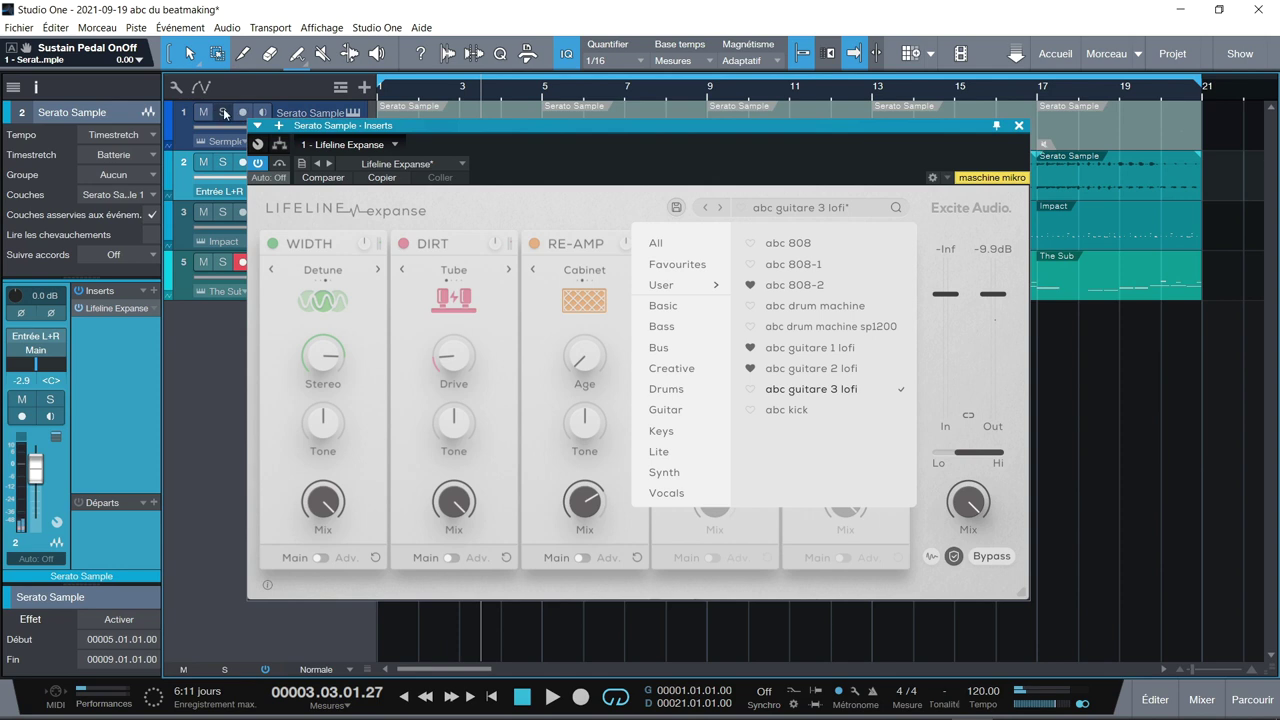
Step: Open the Serato Sample instrument of track 1 to show the sliced acoustic guitar sample, play it briefly and close it
left_click(354, 112)
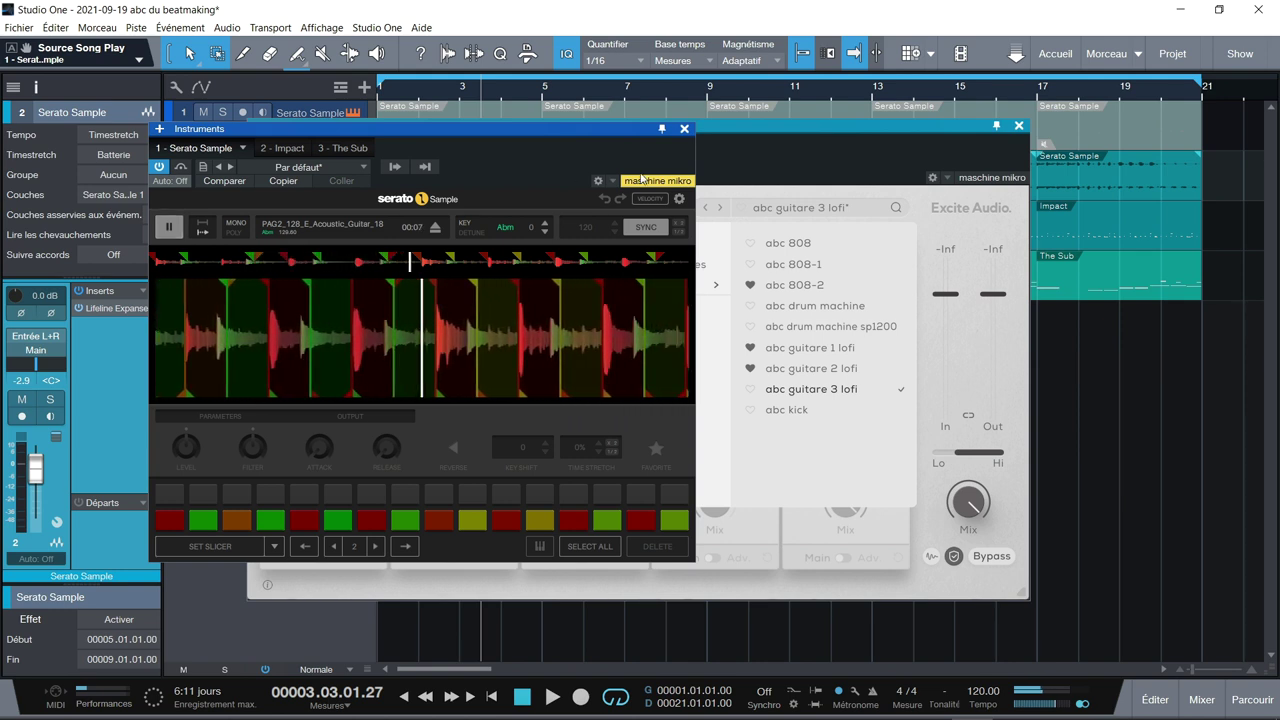
key("space")
key("space")
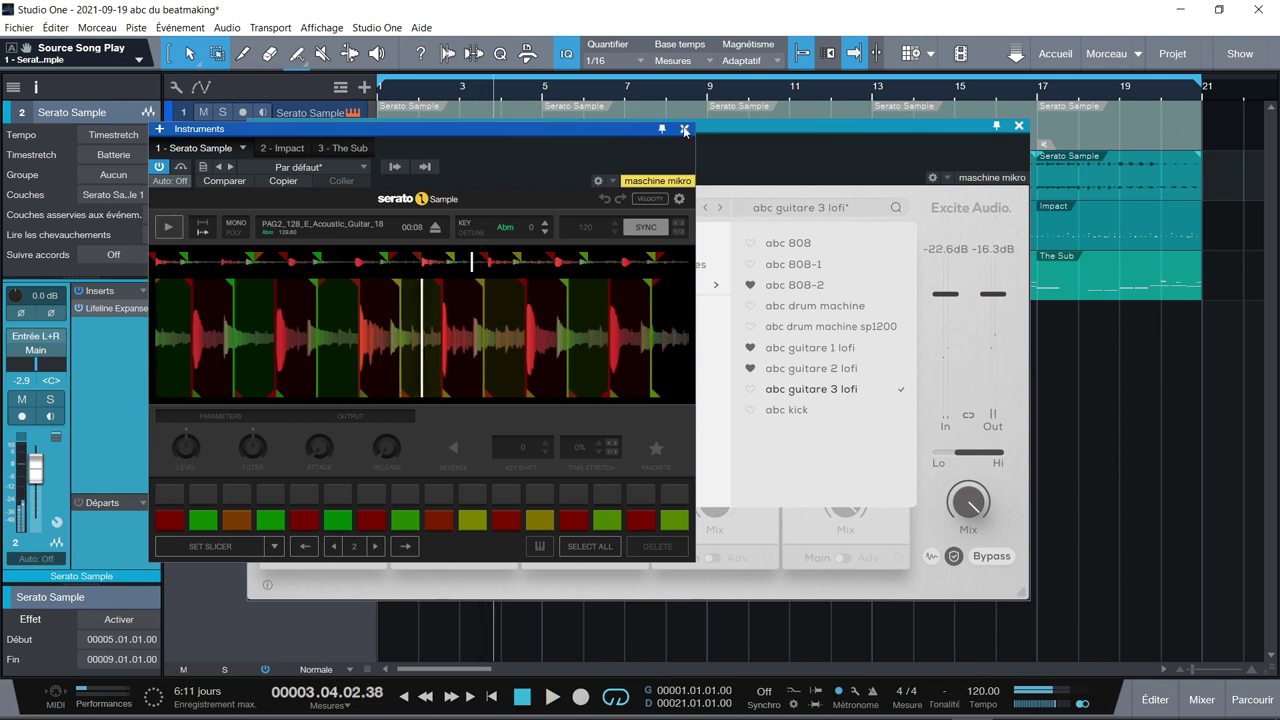
left_click(684, 130)
Step: Solo track 2 and play the song from the beginning
left_click(222, 164)
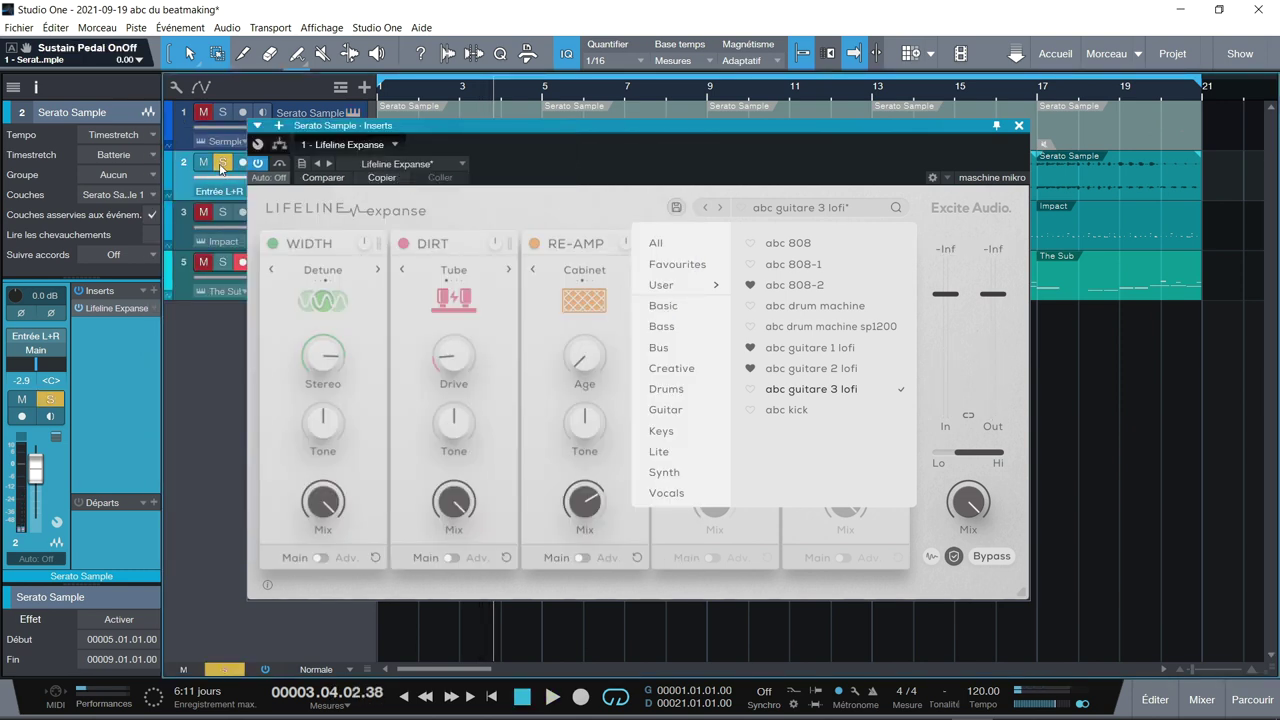
key("Home")
key("space")
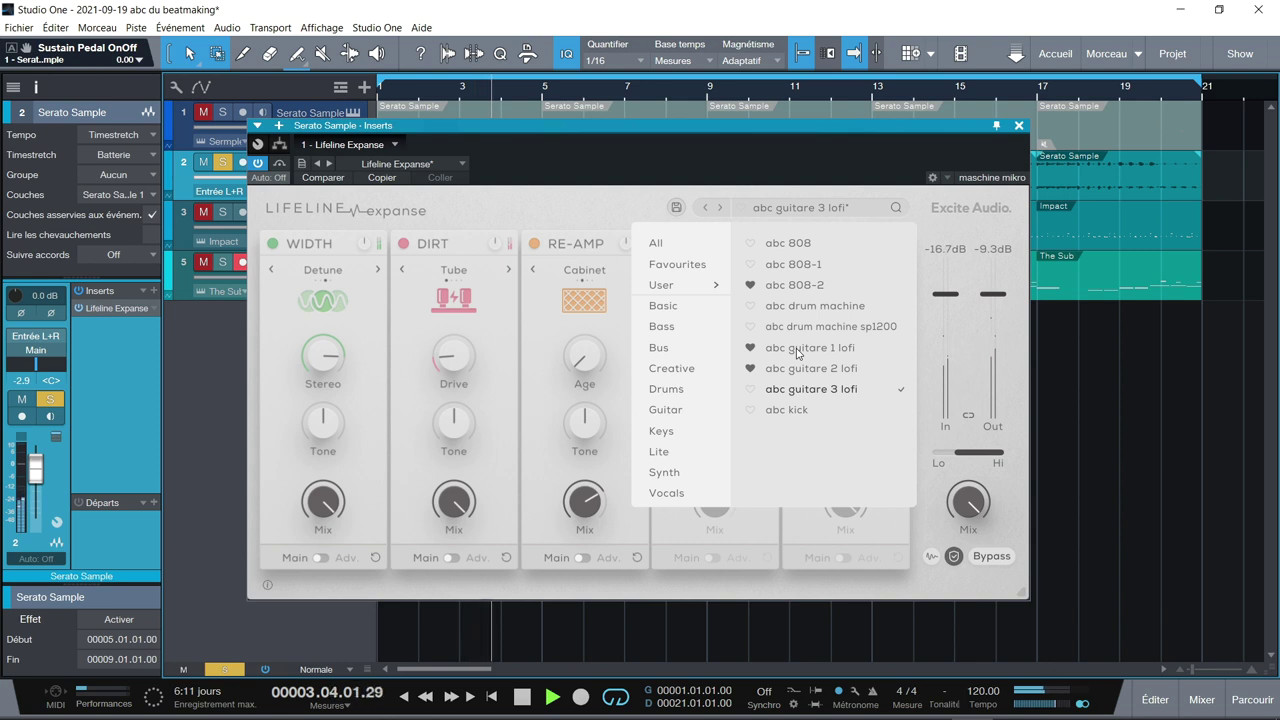
Step: Audition the Guitar presets GTR Acoustic Brightener, Acoustic Space, Acoustic Wash Out, Dusty Acoustic and Expressive Clean during playback
left_click(666, 410)
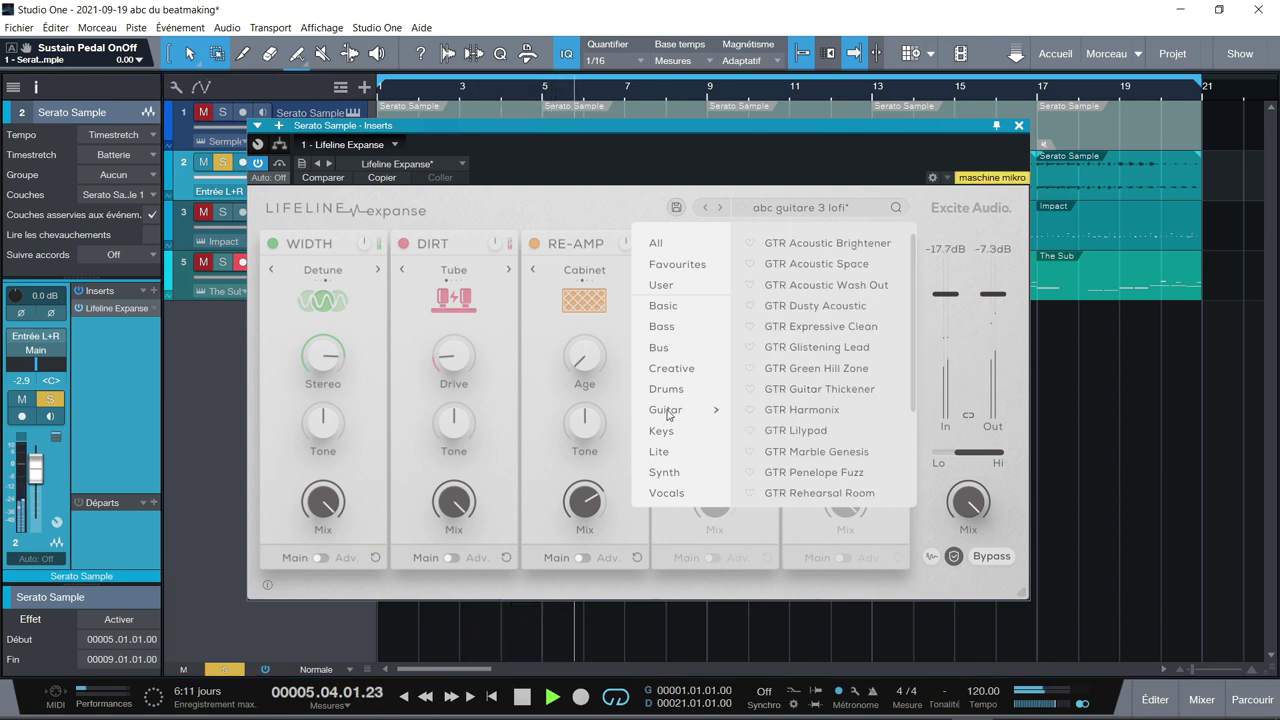
left_click(829, 244)
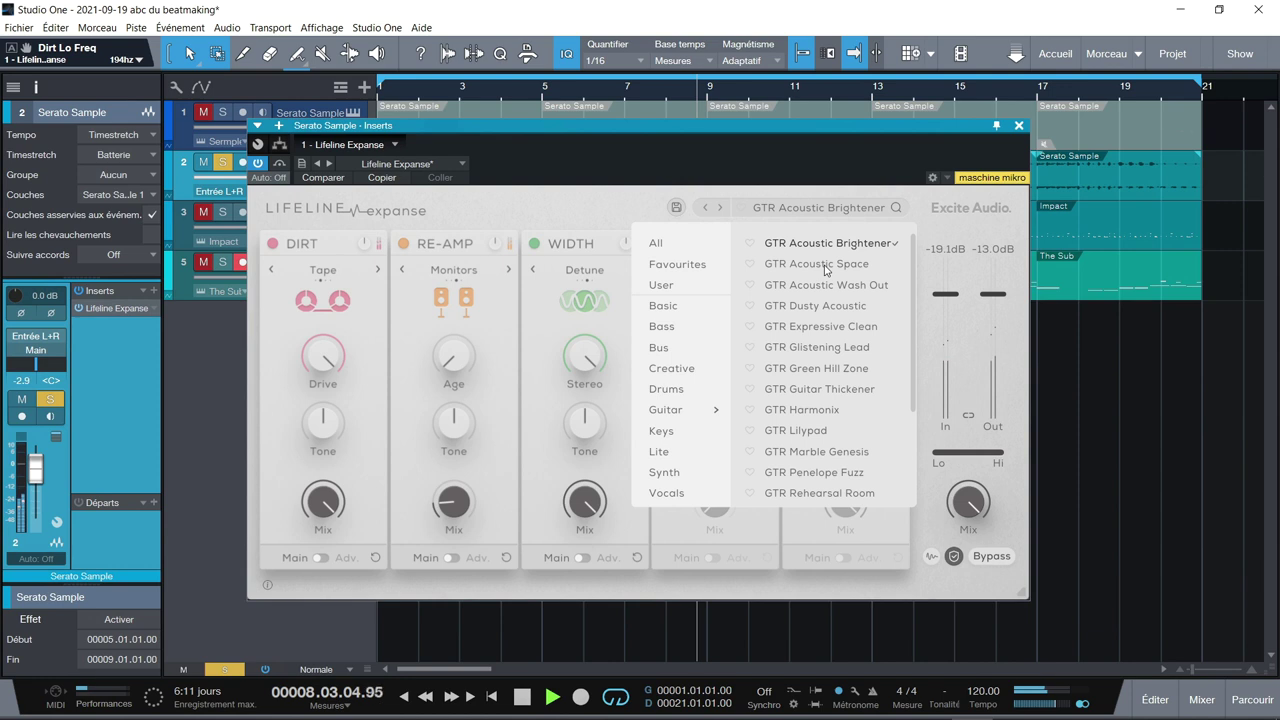
left_click(822, 264)
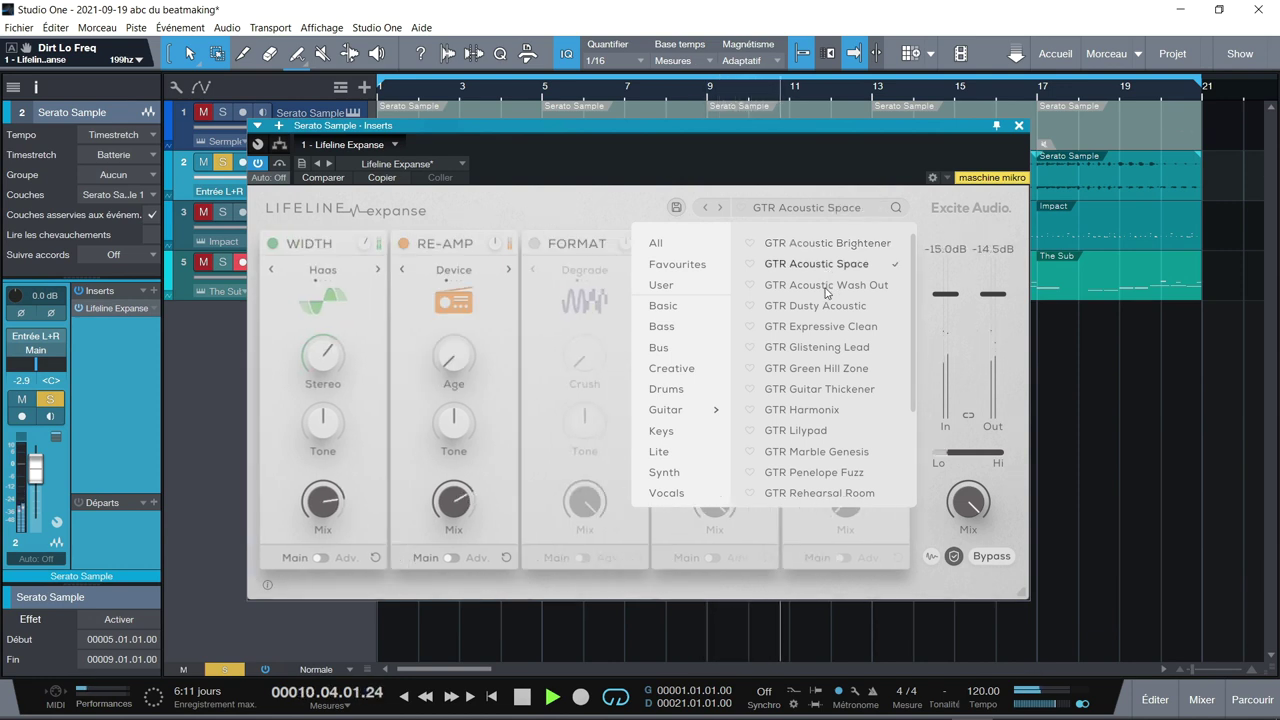
left_click(826, 287)
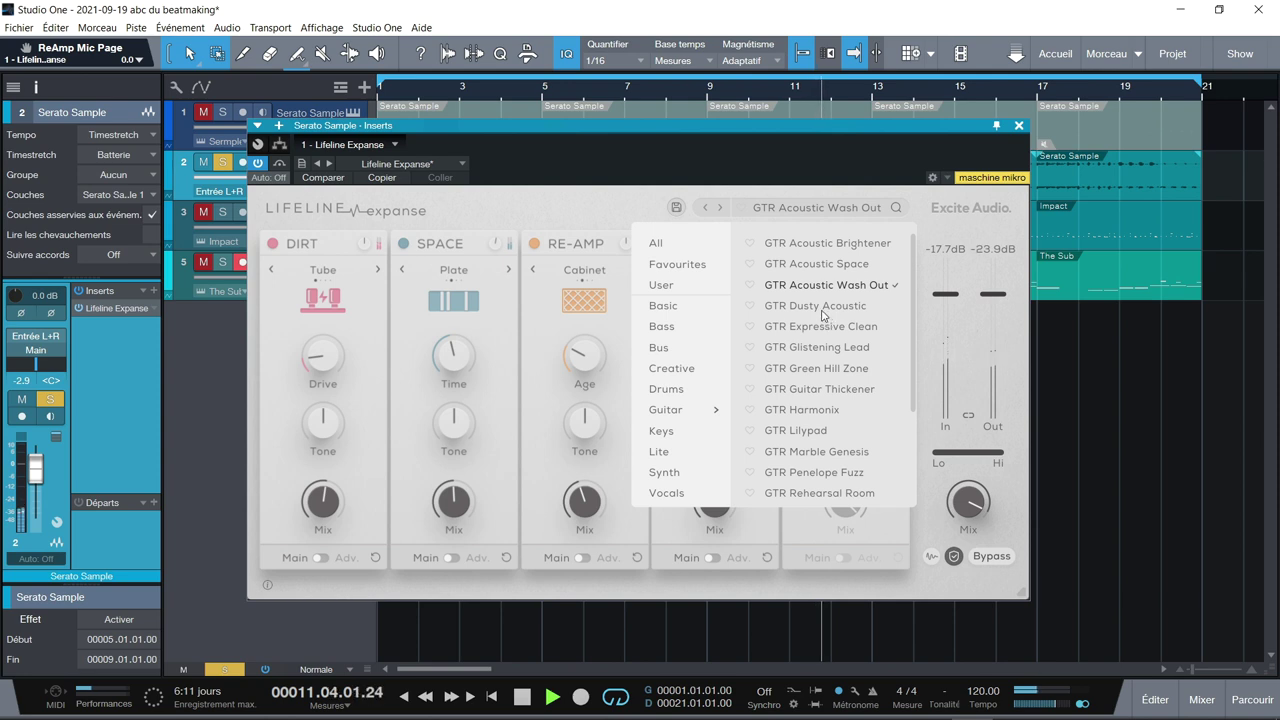
left_click(824, 312)
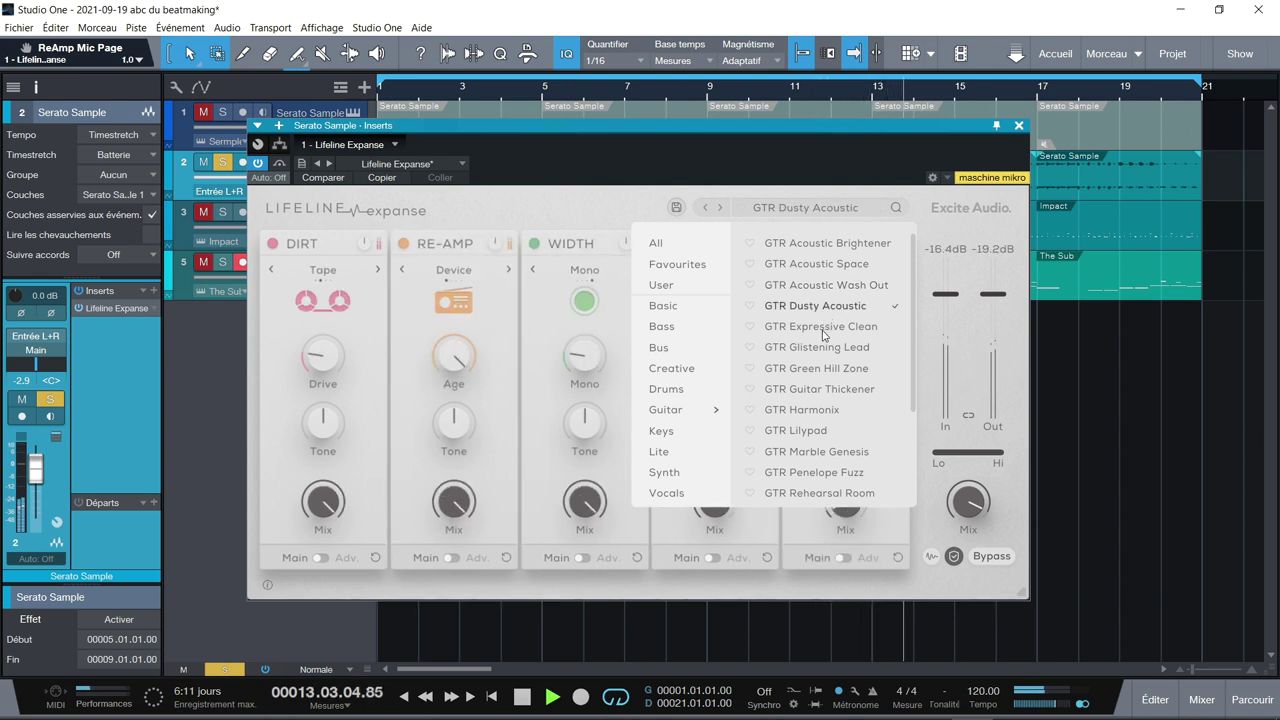
left_click(822, 330)
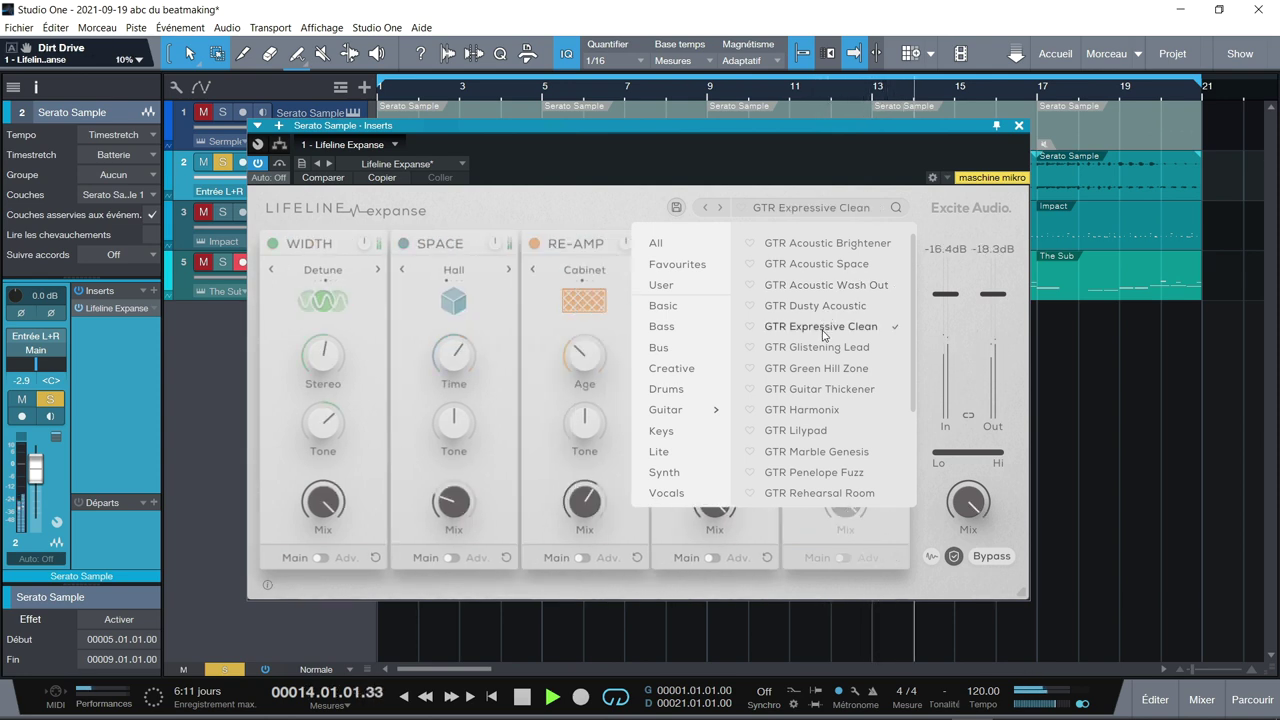
Step: Audition GTR Guitar Thickener, Harmonix, Lilypad and Marble Genesis during playback, ending on GTR Penelope Fuzz
left_click(819, 390)
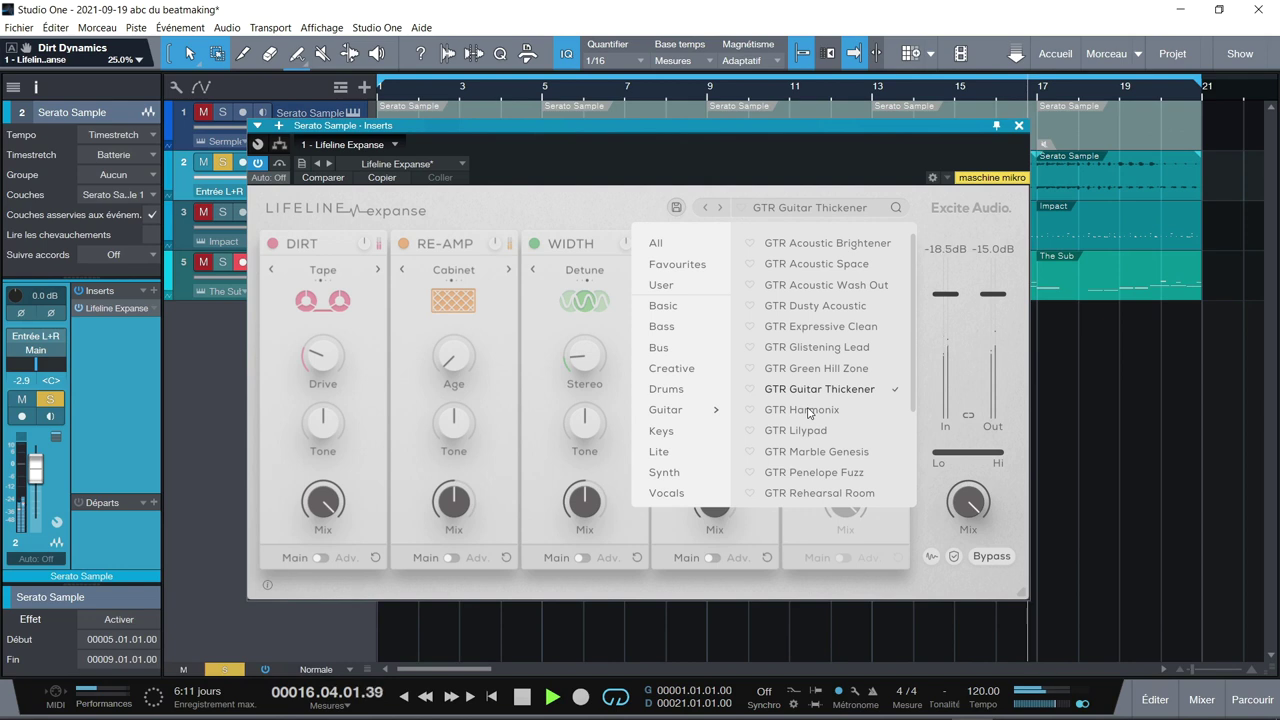
left_click(815, 409)
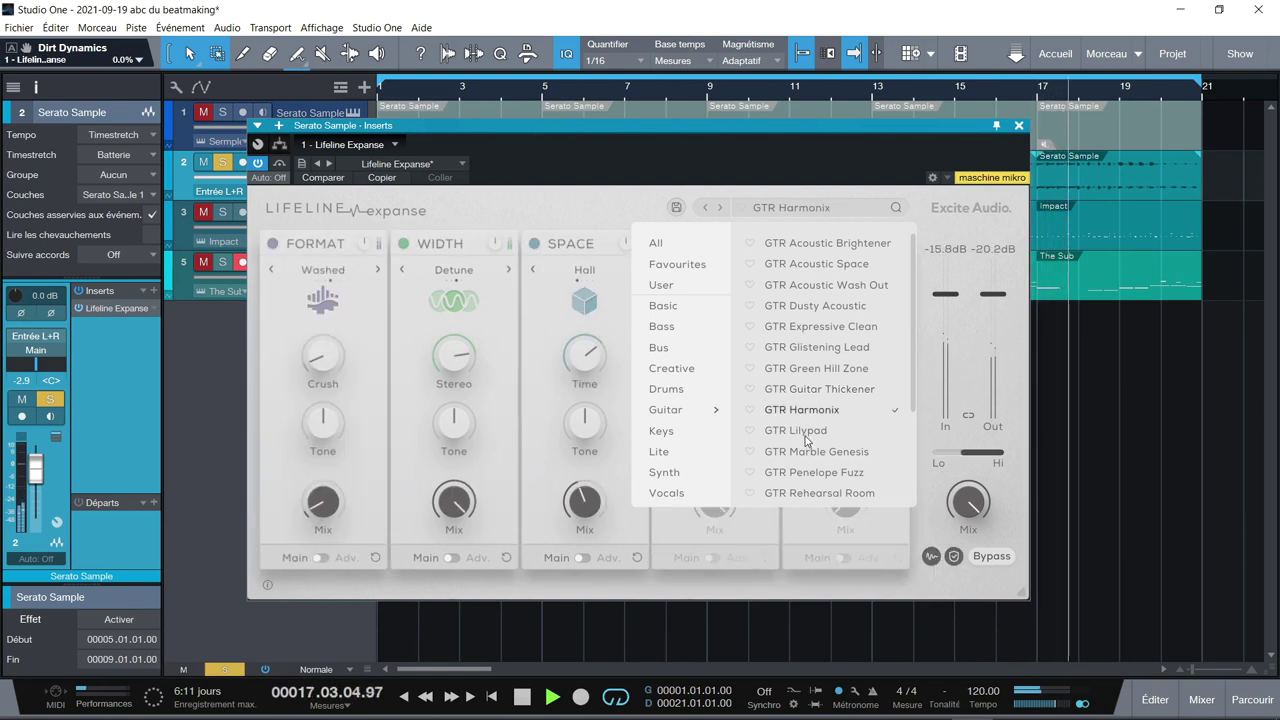
left_click(806, 432)
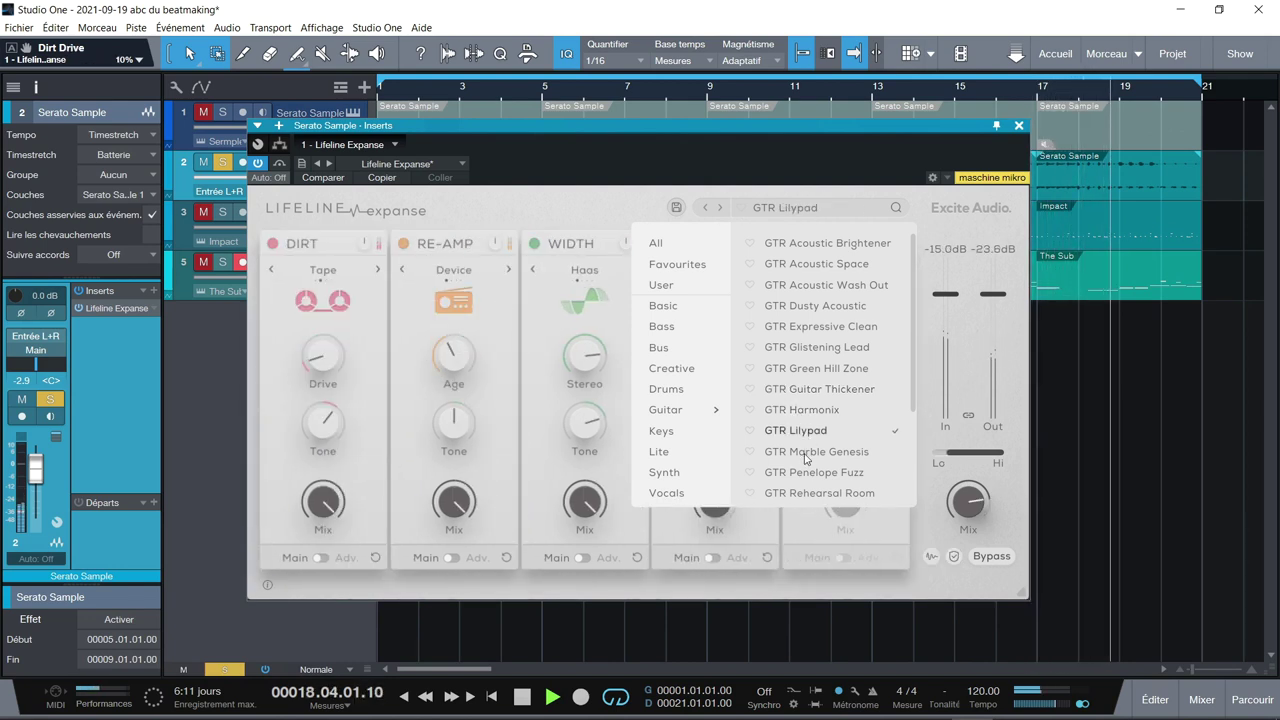
left_click(806, 455)
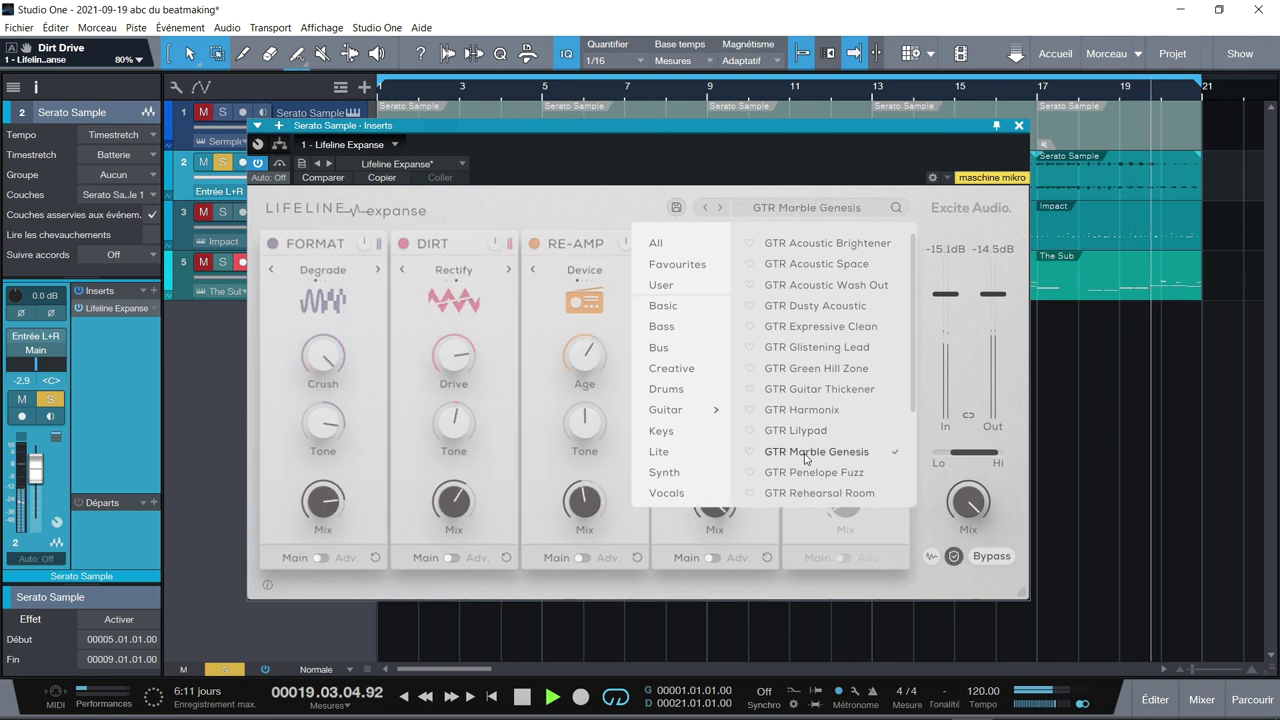
left_click(810, 473)
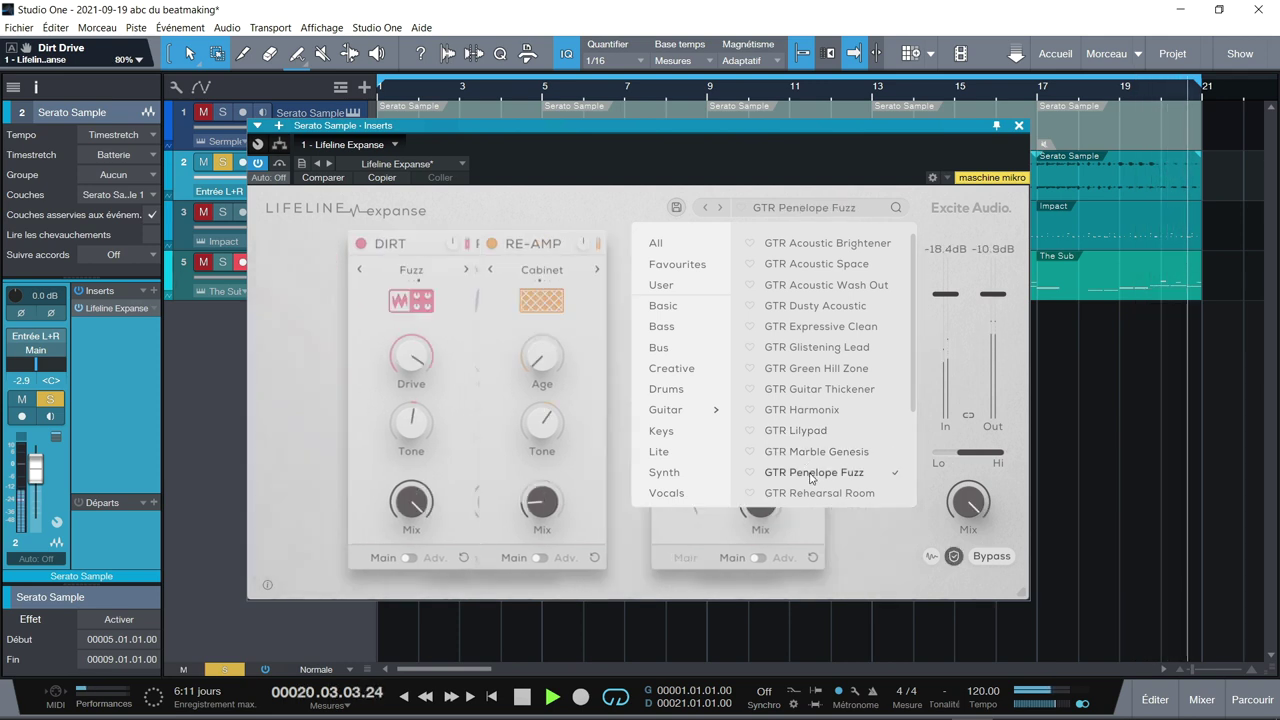
Step: Audition the Guitar presets GTR Rehearsal Room, Saint Annie, Soulful Lead, Steel Tree and String Warmer during playback
left_click(812, 494)
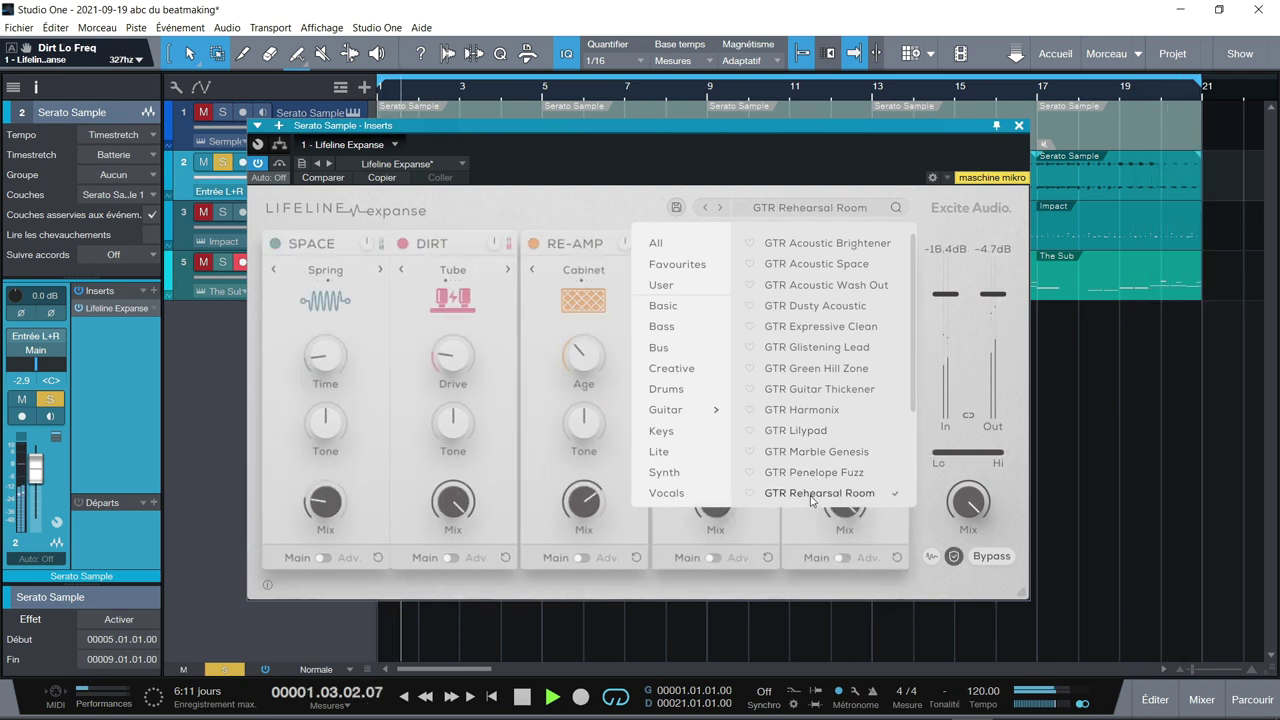
left_click_drag(912, 361, 914, 457)
left_click(813, 380)
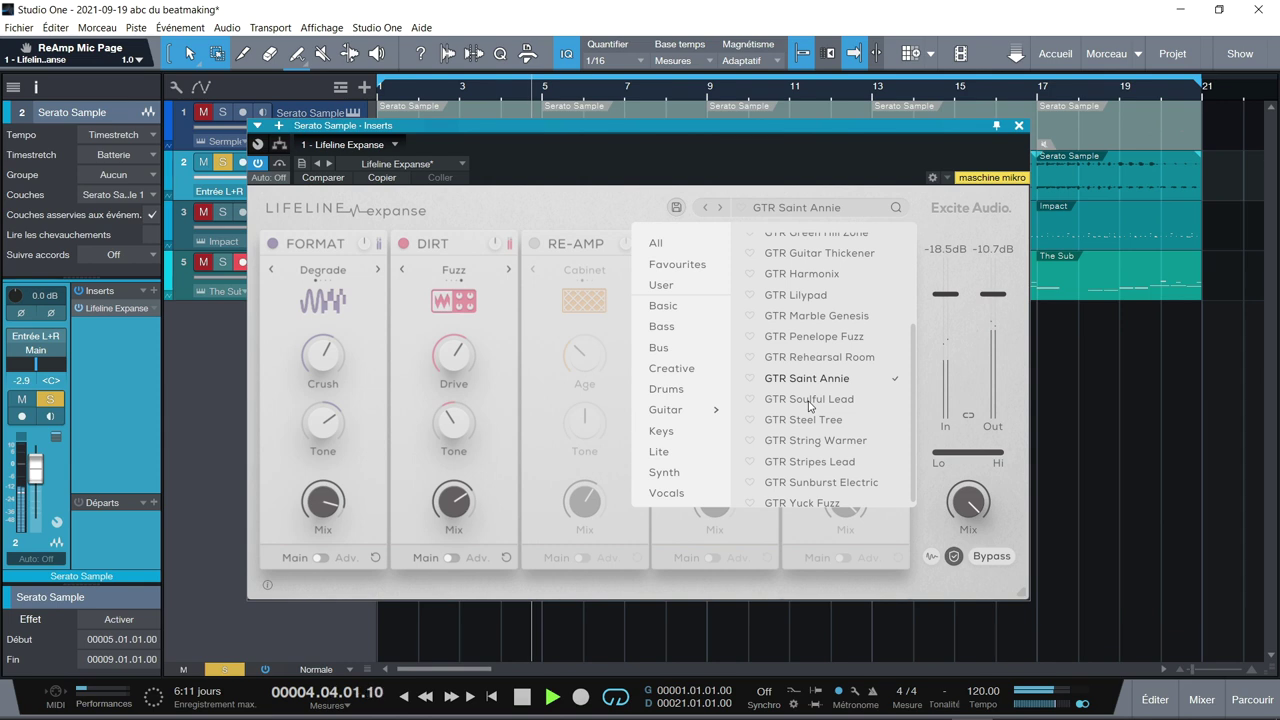
left_click(810, 401)
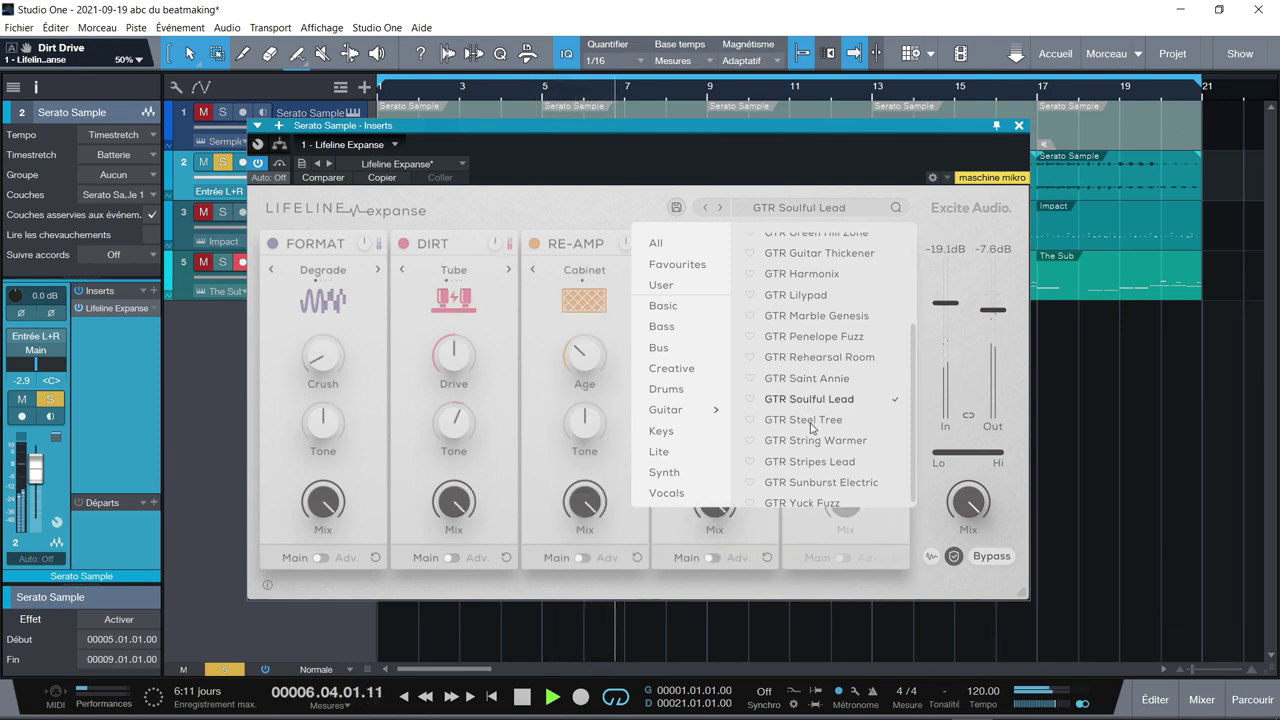
left_click(810, 421)
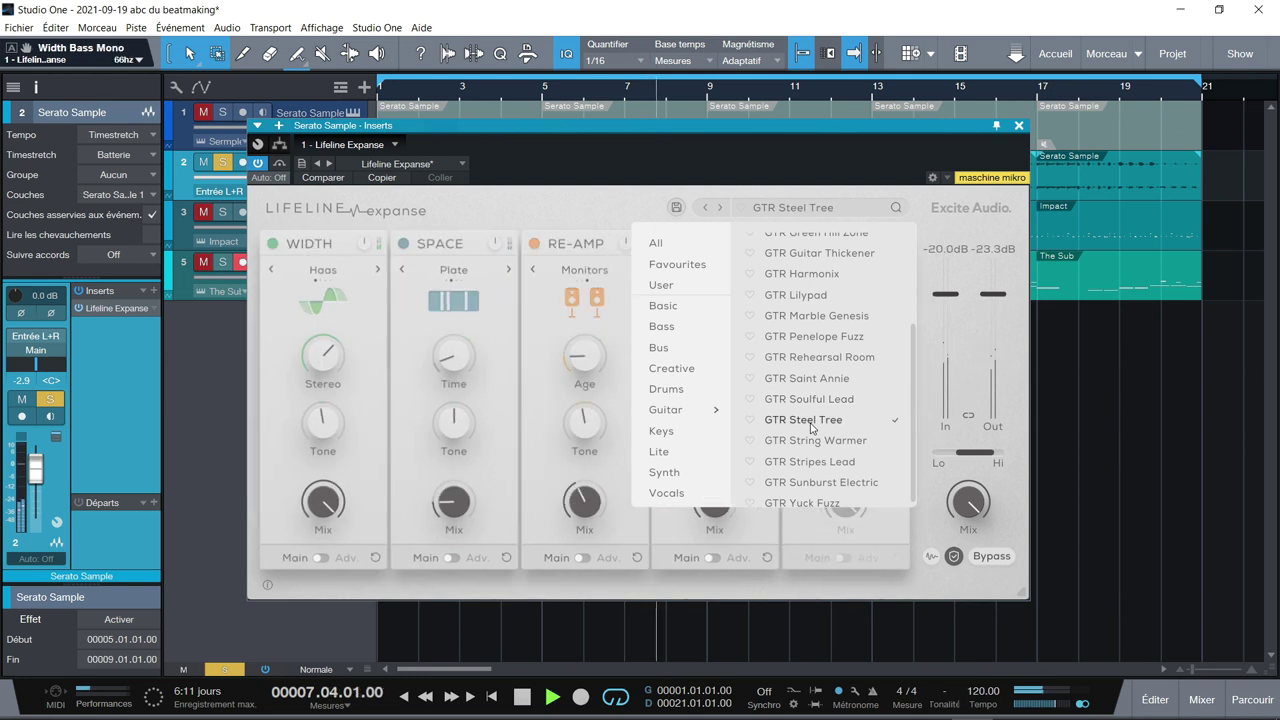
left_click(815, 445)
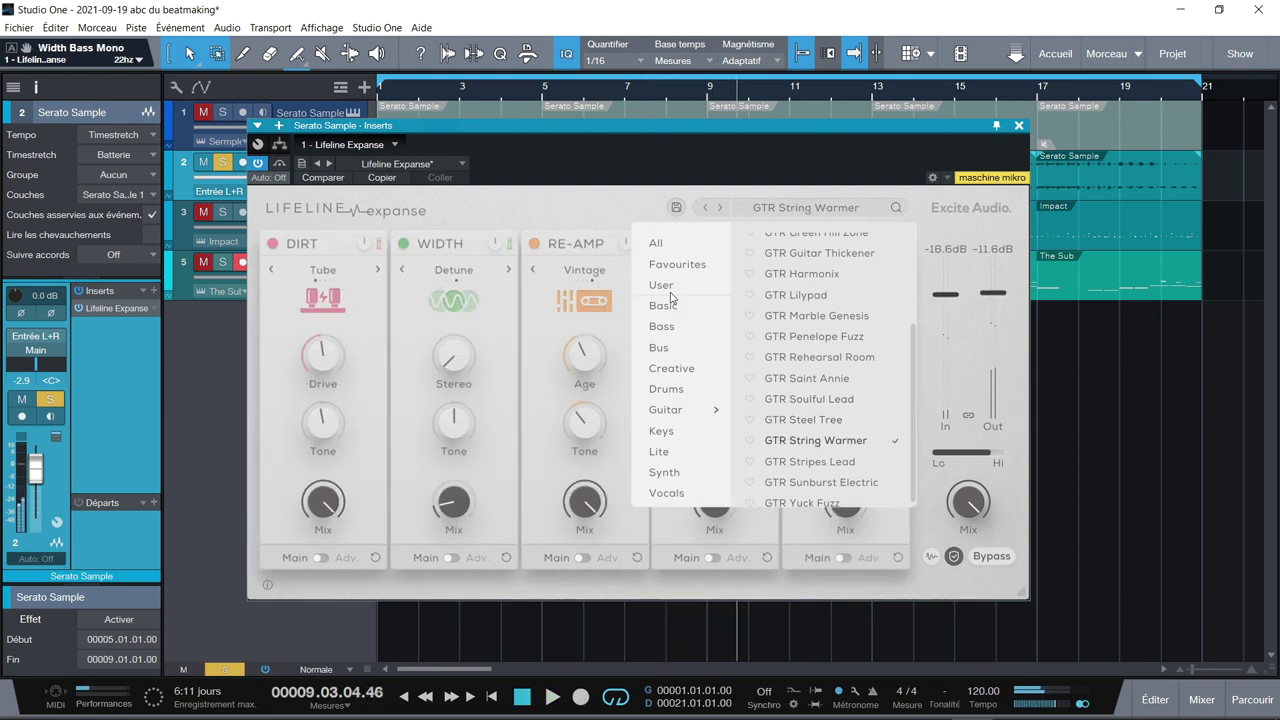
Step: Audition the User presets abc guitare 1, 2 and 3 lofi, keep abc guitare 3 lofi, stop playback and close the plugin
mouse_move(667, 291)
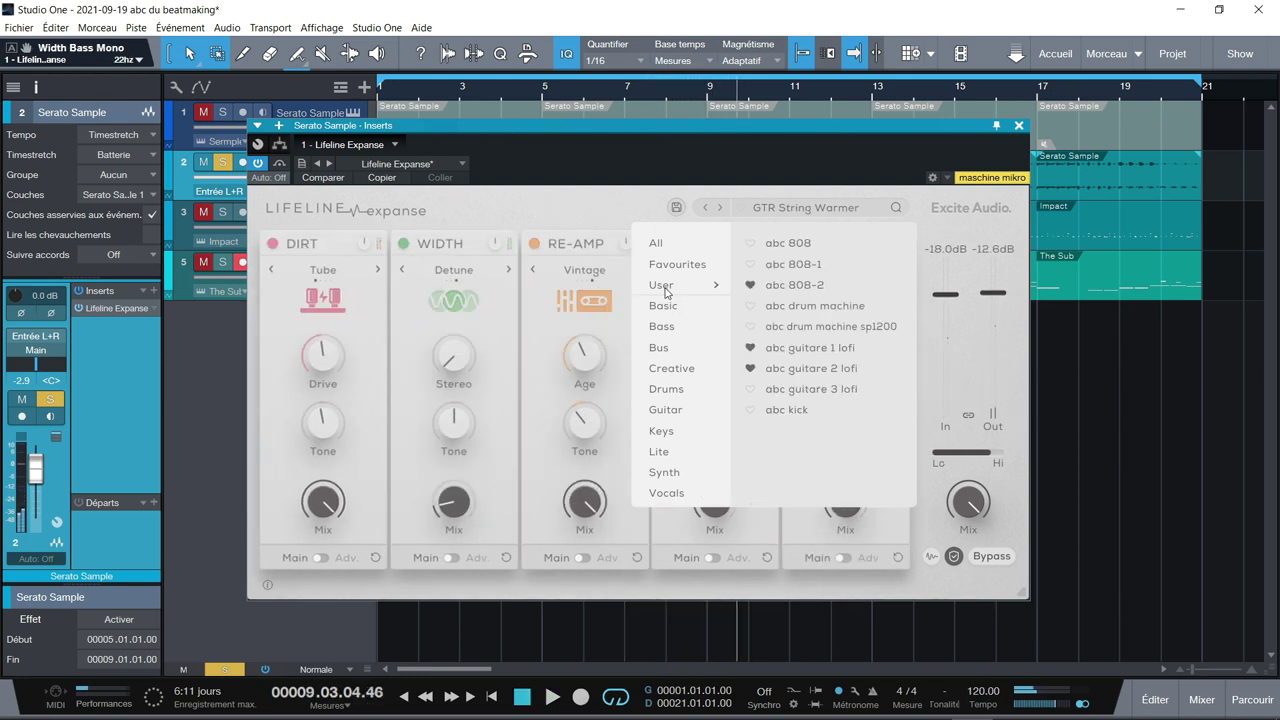
left_click(808, 389)
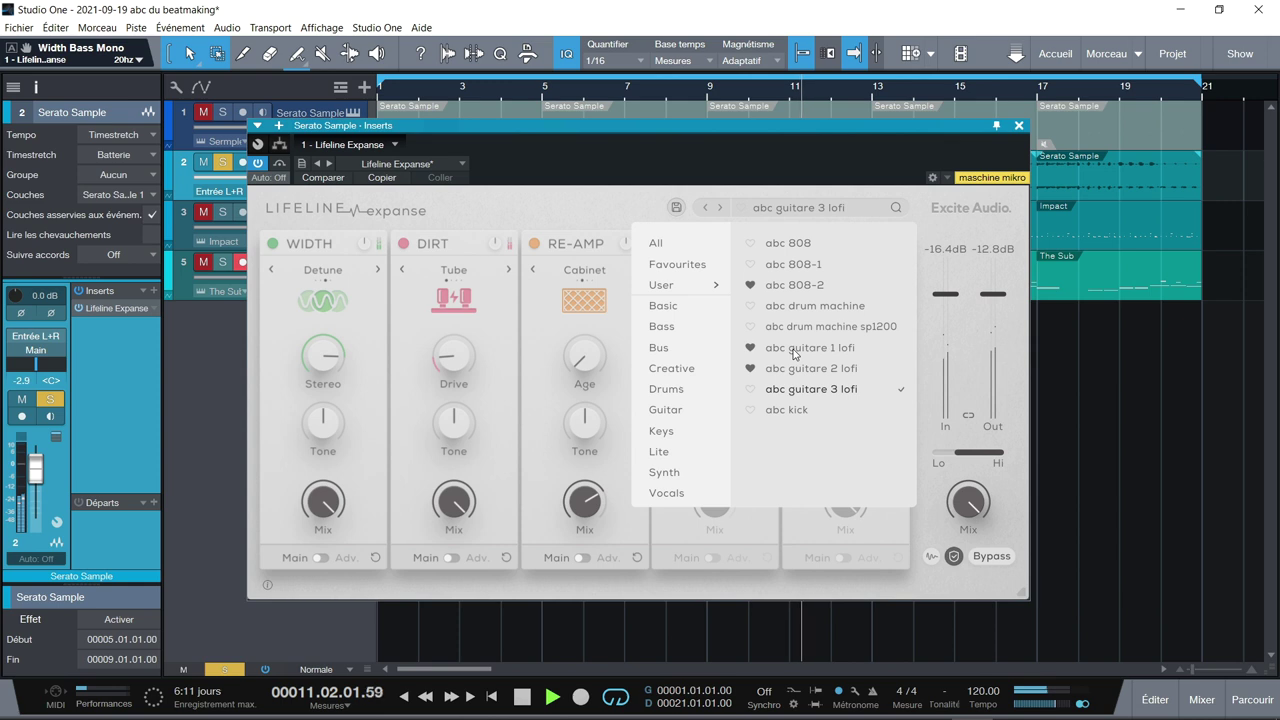
left_click(795, 350)
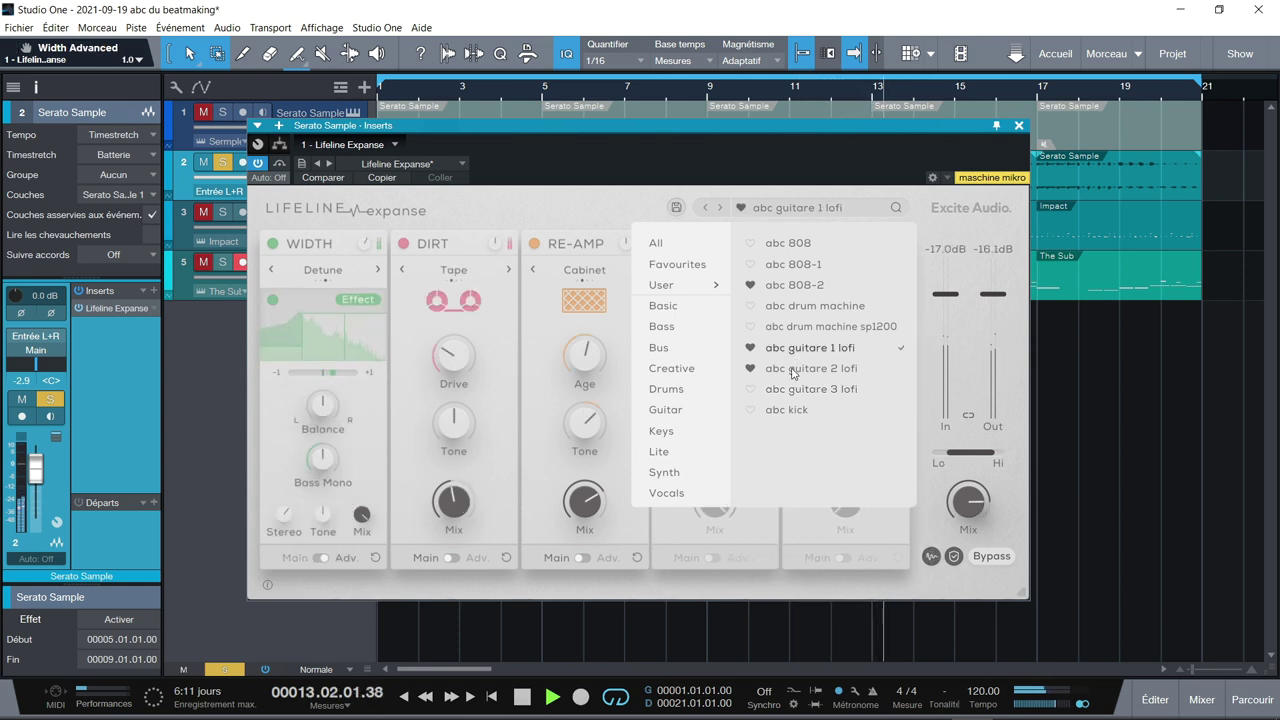
left_click(793, 369)
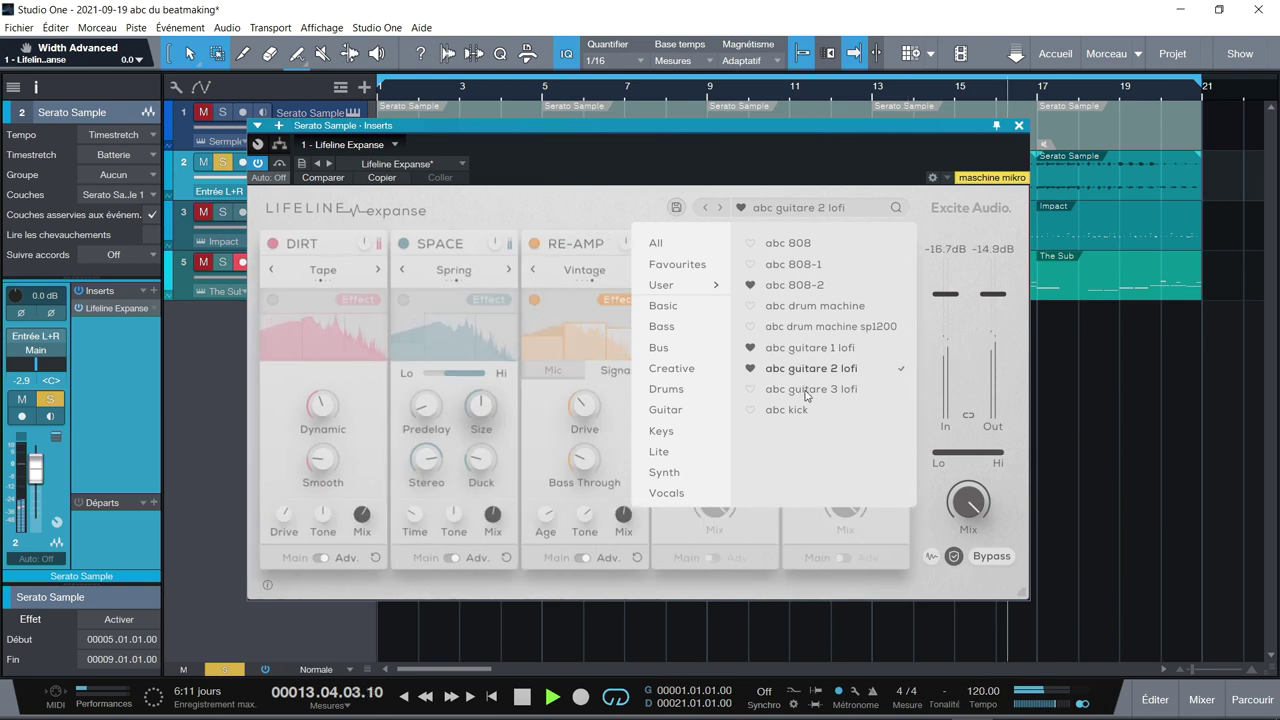
left_click(806, 391)
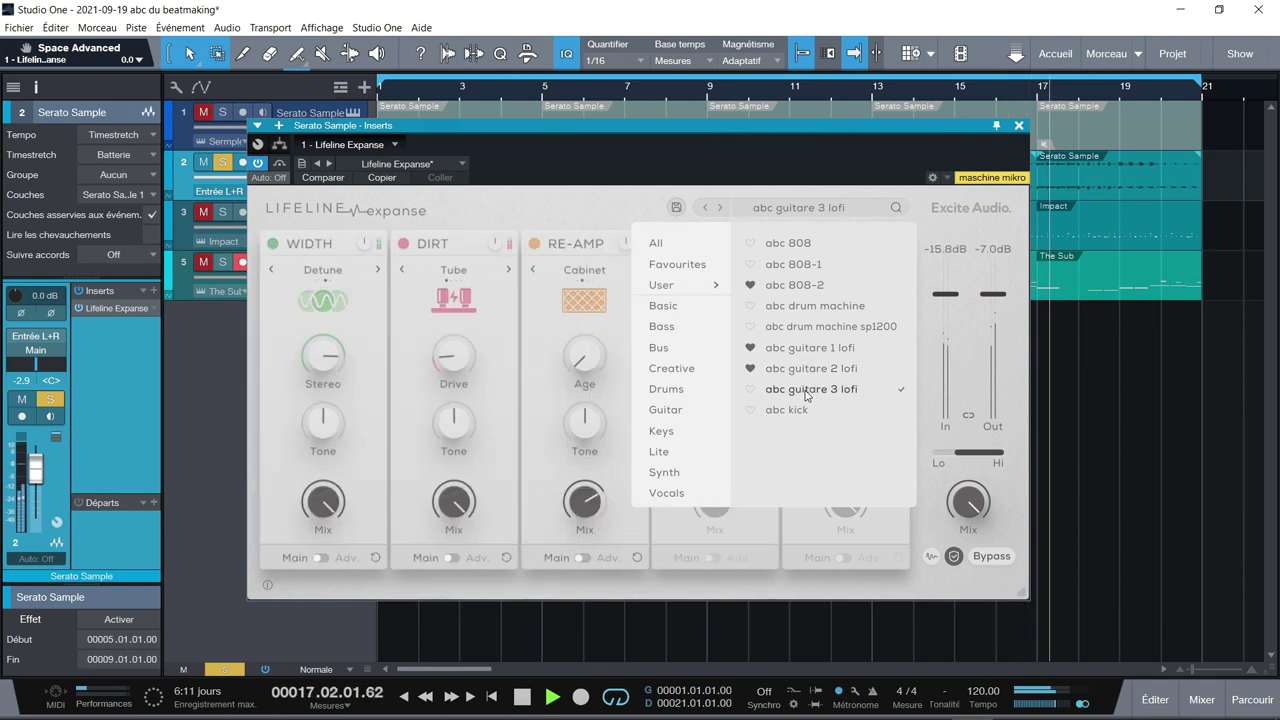
key("space")
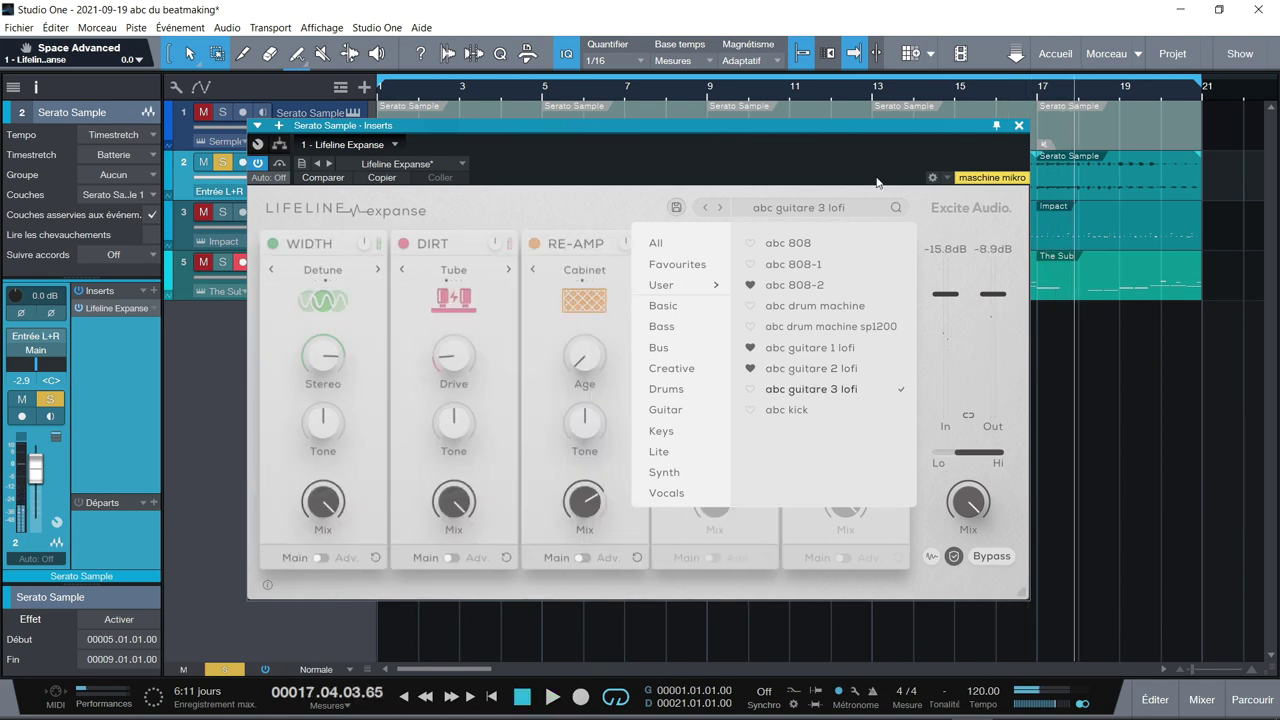
left_click(594, 206)
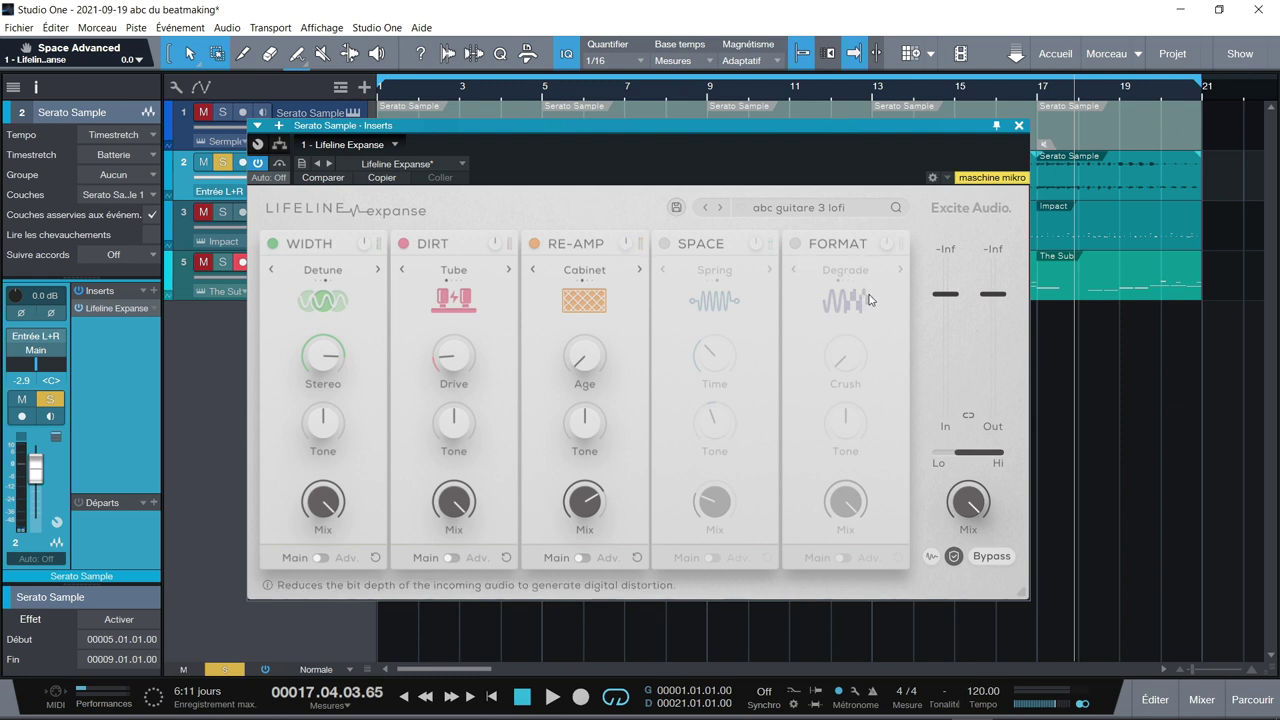
left_click(1019, 126)
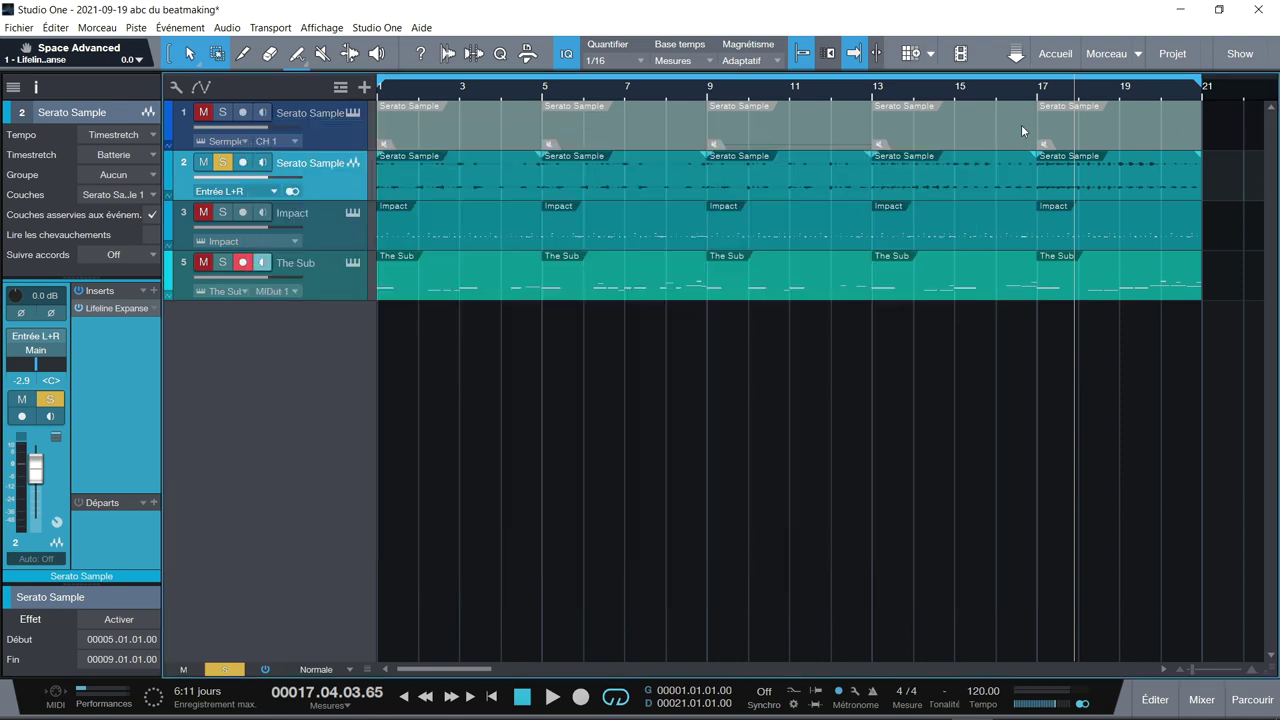
Step: Solo the Impact drum track instead of track 2 and show the mixer
left_click(223, 213)
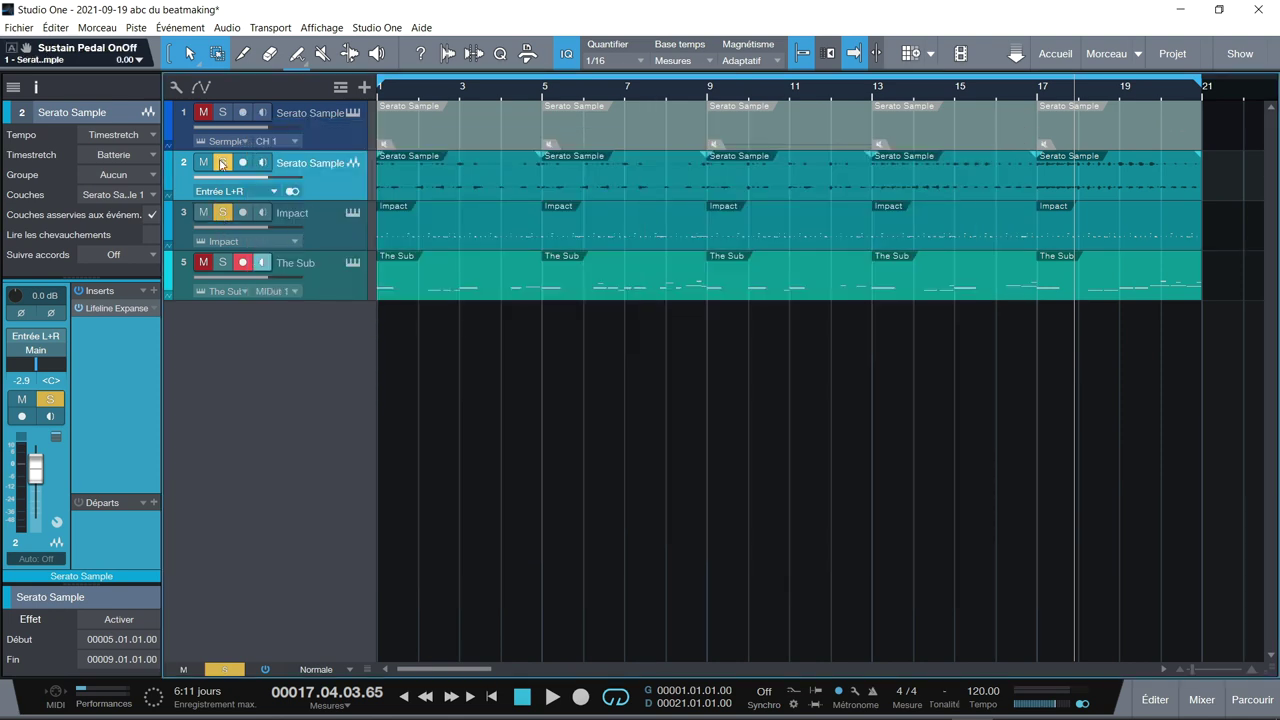
left_click(222, 162)
key("space")
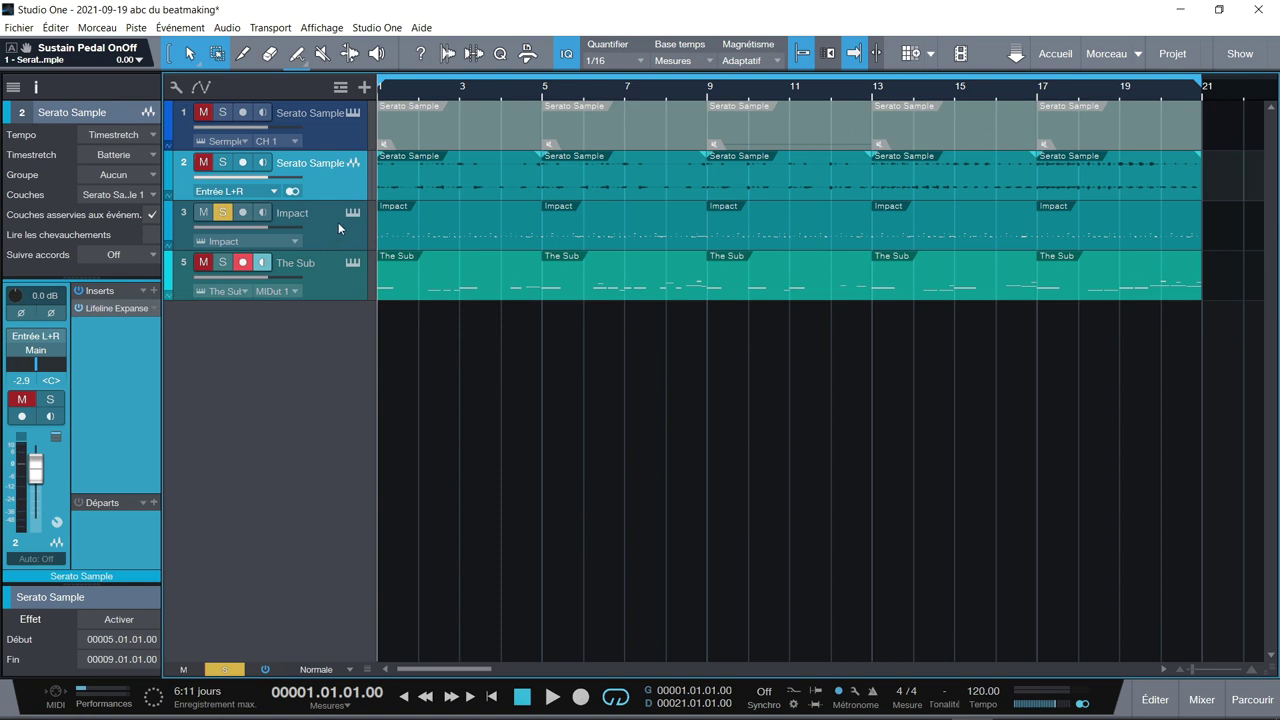
key("F3")
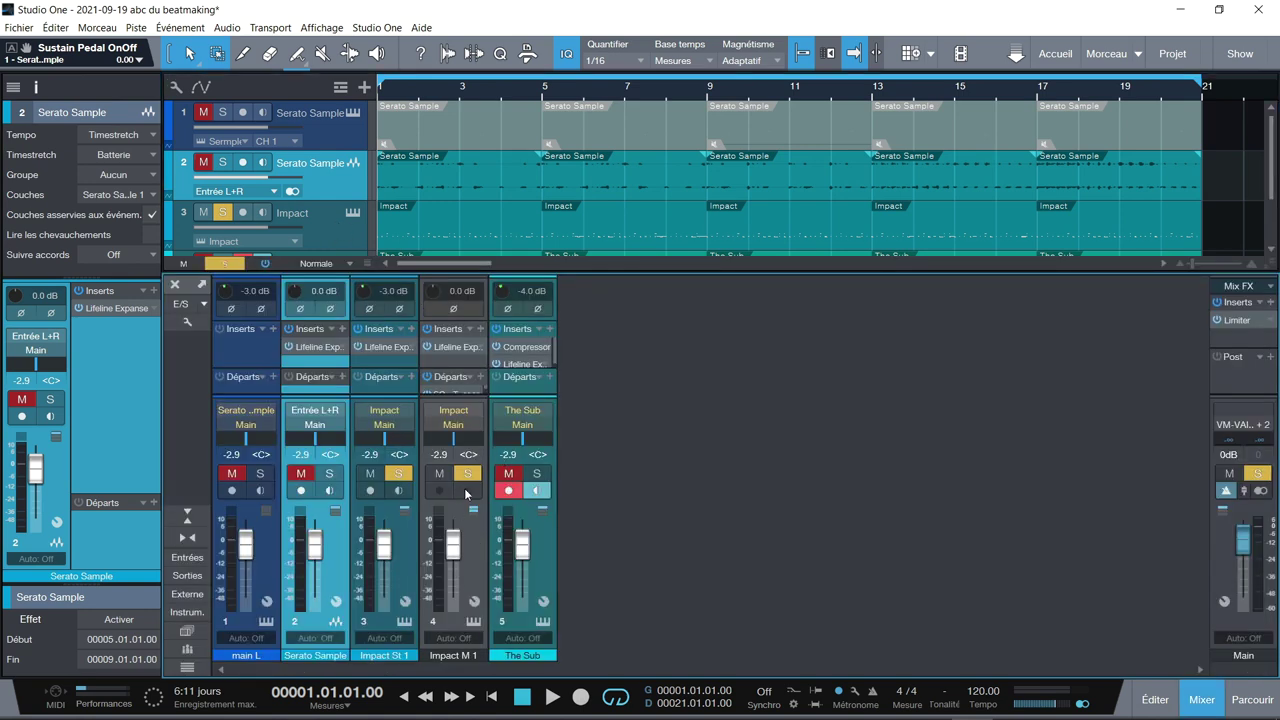
Step: View the Lifeline Expanse insert and the Impact XT drum pads of the Impact M 1 channel, closing each window
left_click(449, 347)
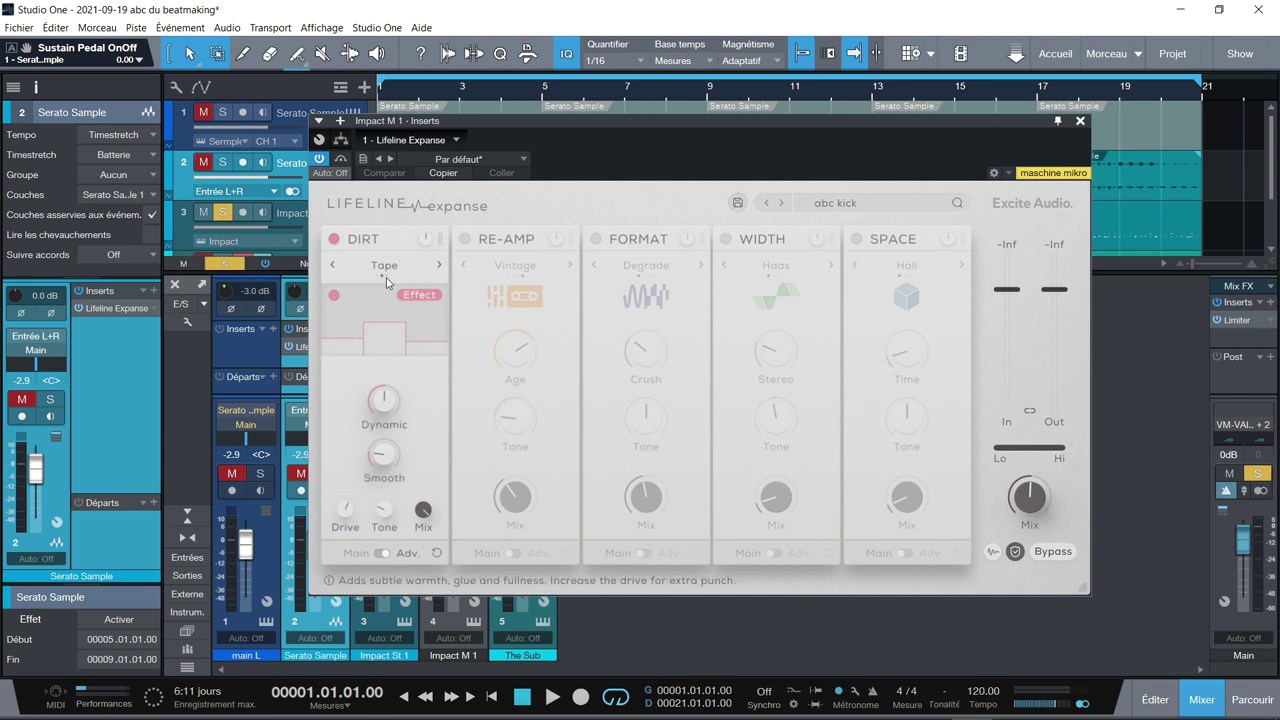
left_click(1080, 122)
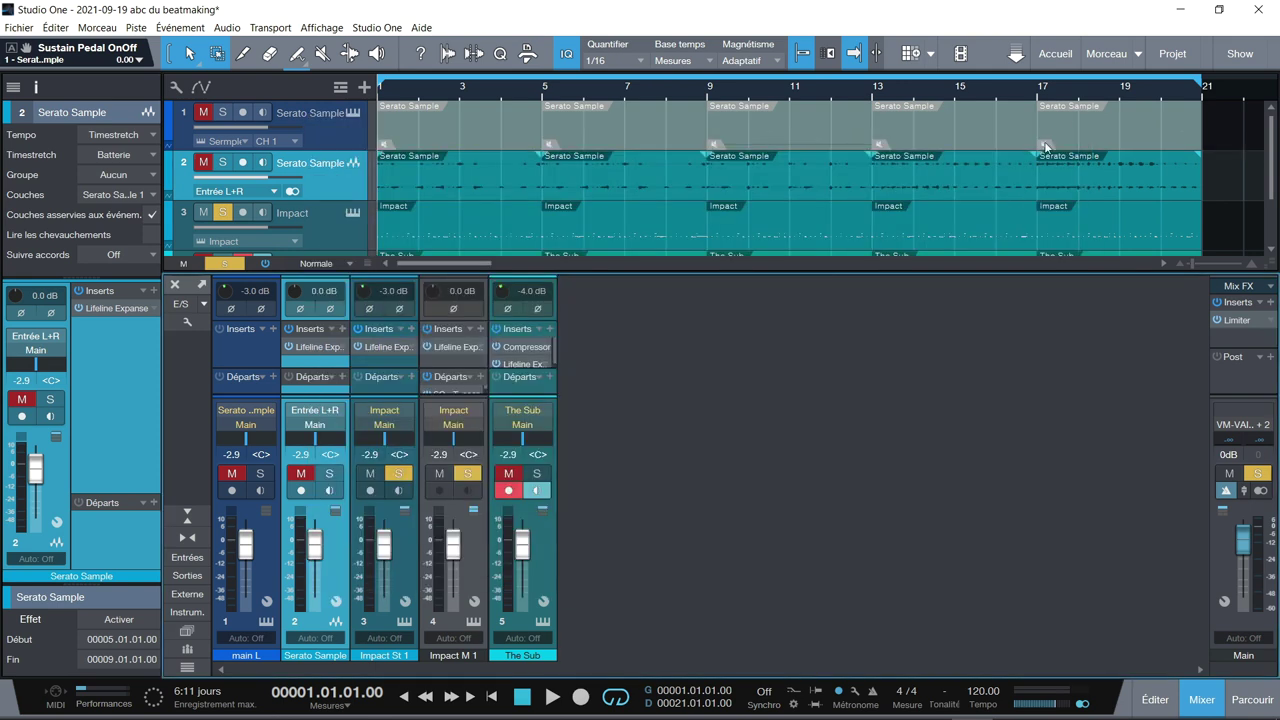
left_click(473, 622)
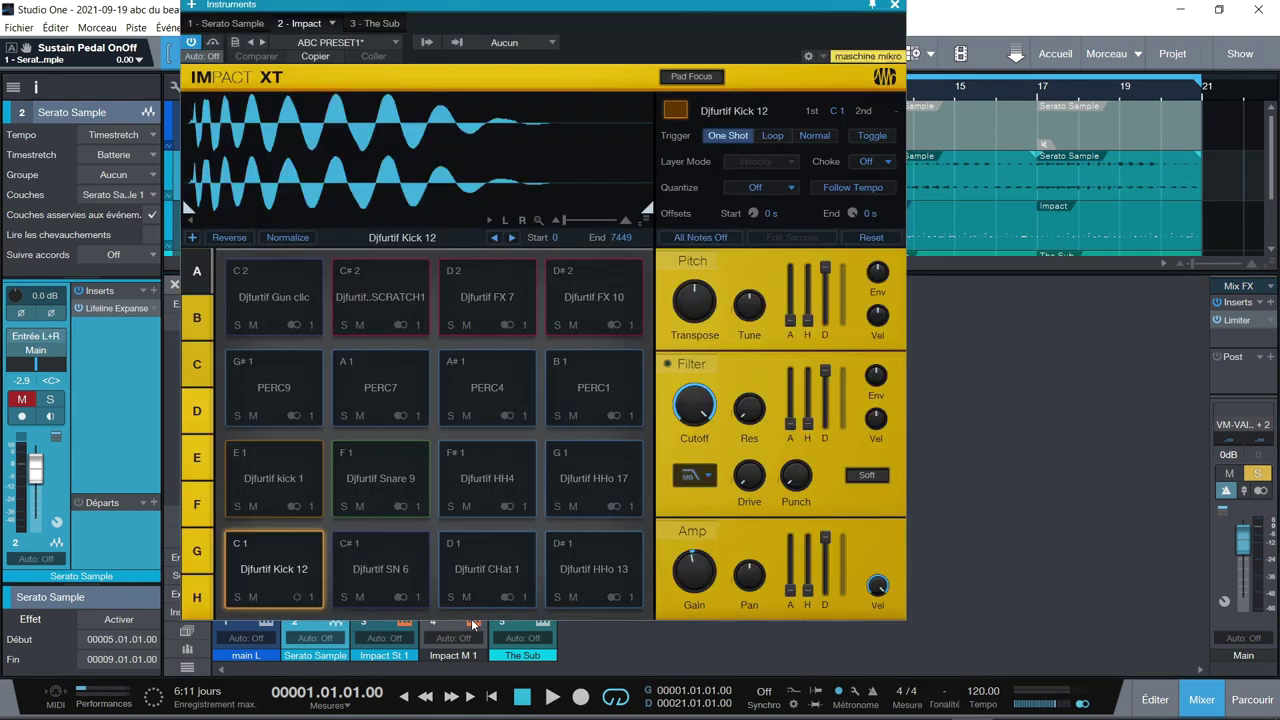
left_click(896, 6)
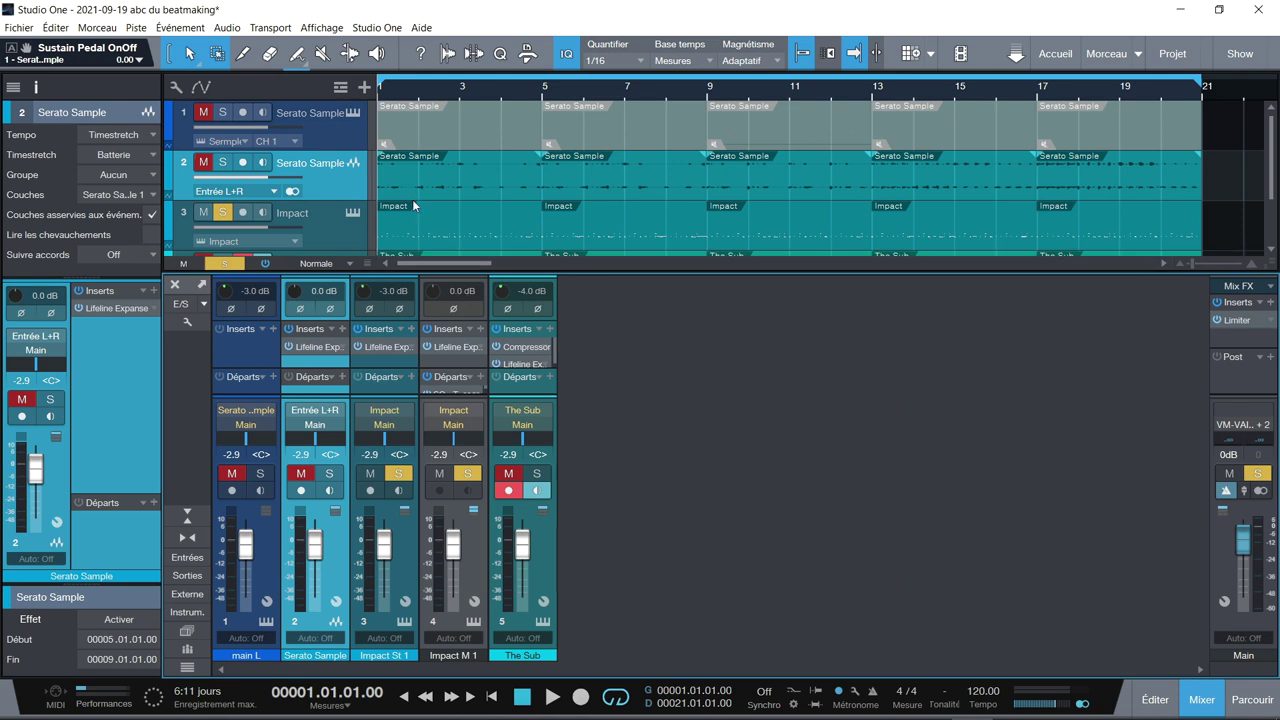
Step: Play the soloed Impact drums from the beginning of the song, then stop playback
key("space")
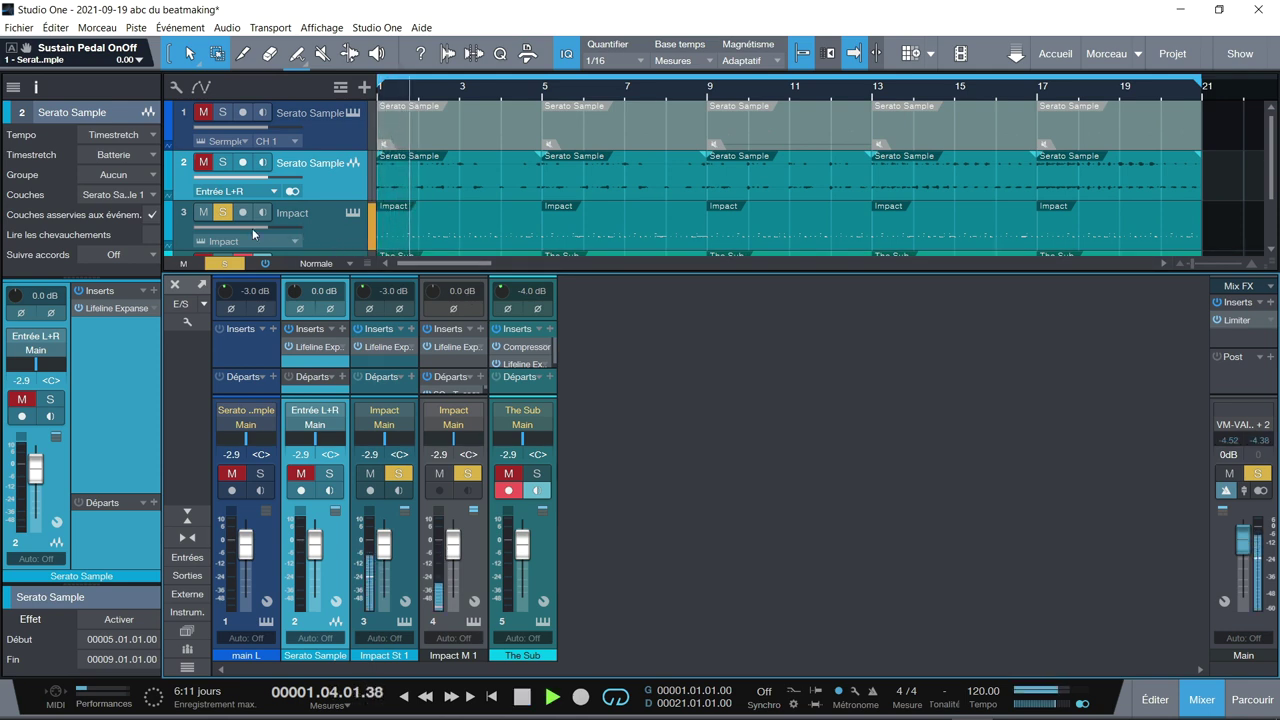
left_click(79, 308)
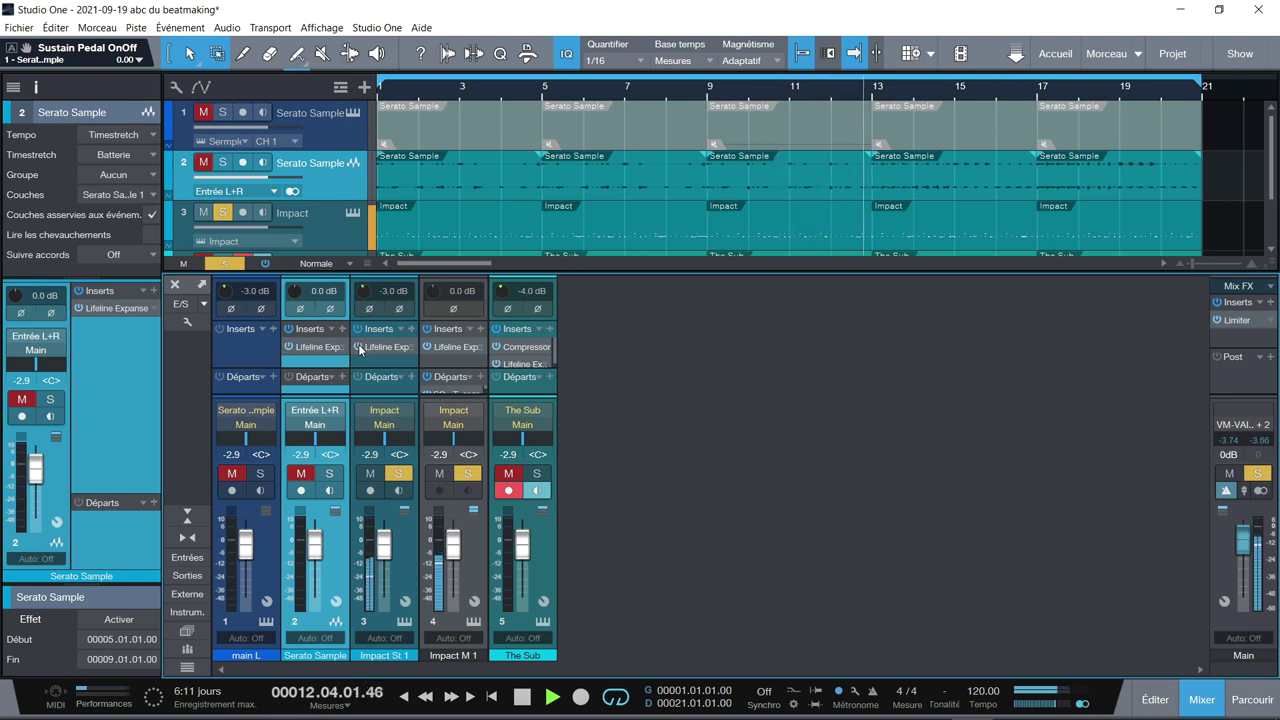
key("space")
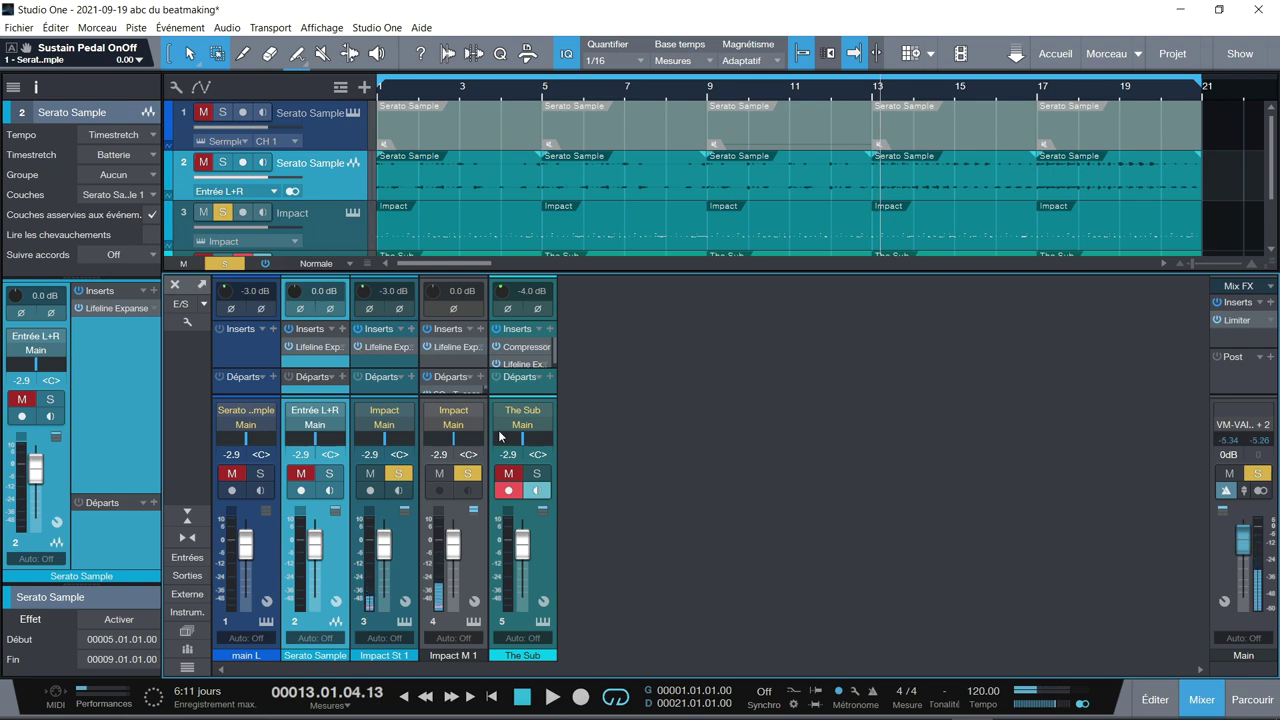
Step: Open Lifeline Expanse on Impact St 1 and, during playback, view the Advanced pages of Re-Amp, Format and Dirt before restoring their Main pages
left_click(392, 346)
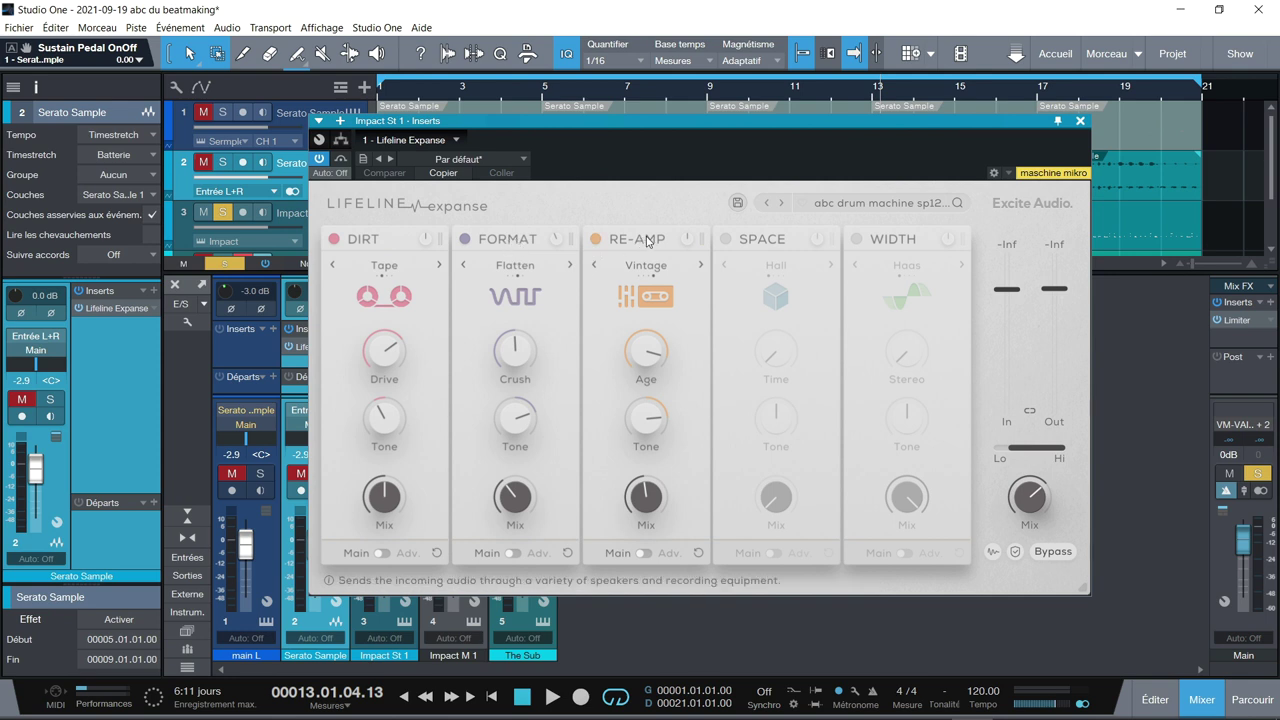
mouse_move(629, 358)
key("space")
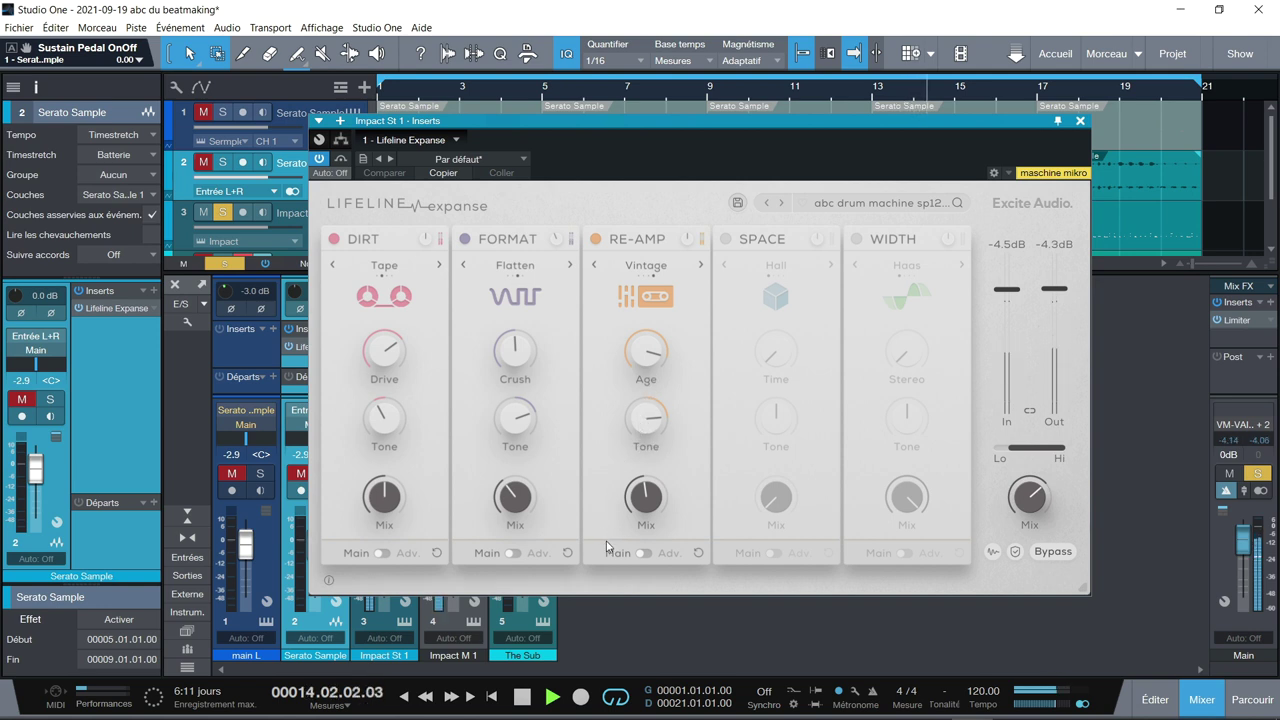
left_click(645, 553)
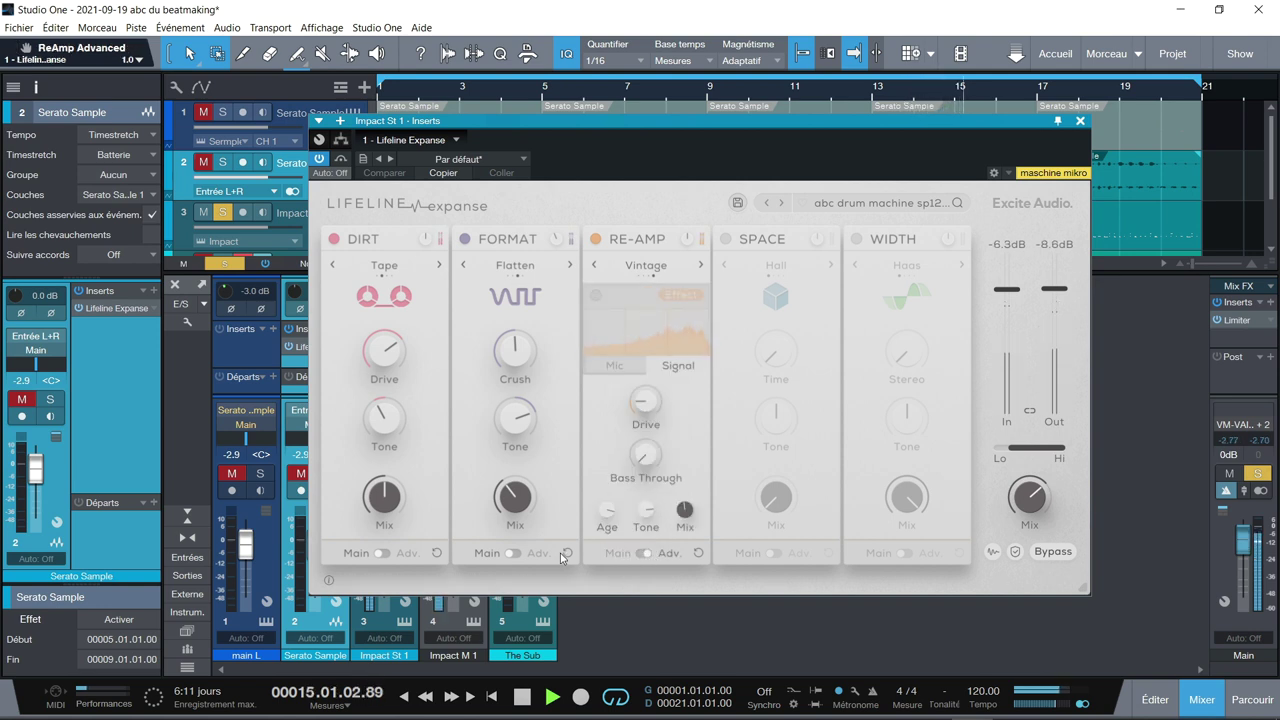
left_click(516, 553)
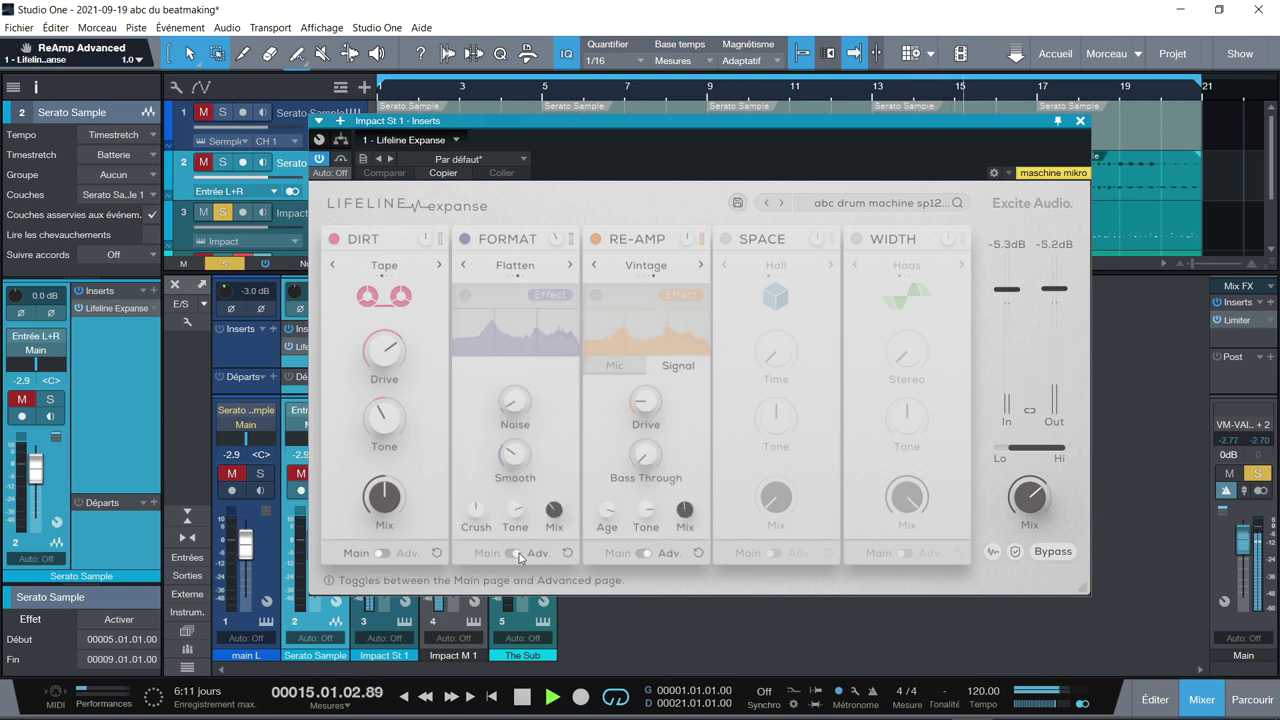
left_click(380, 552)
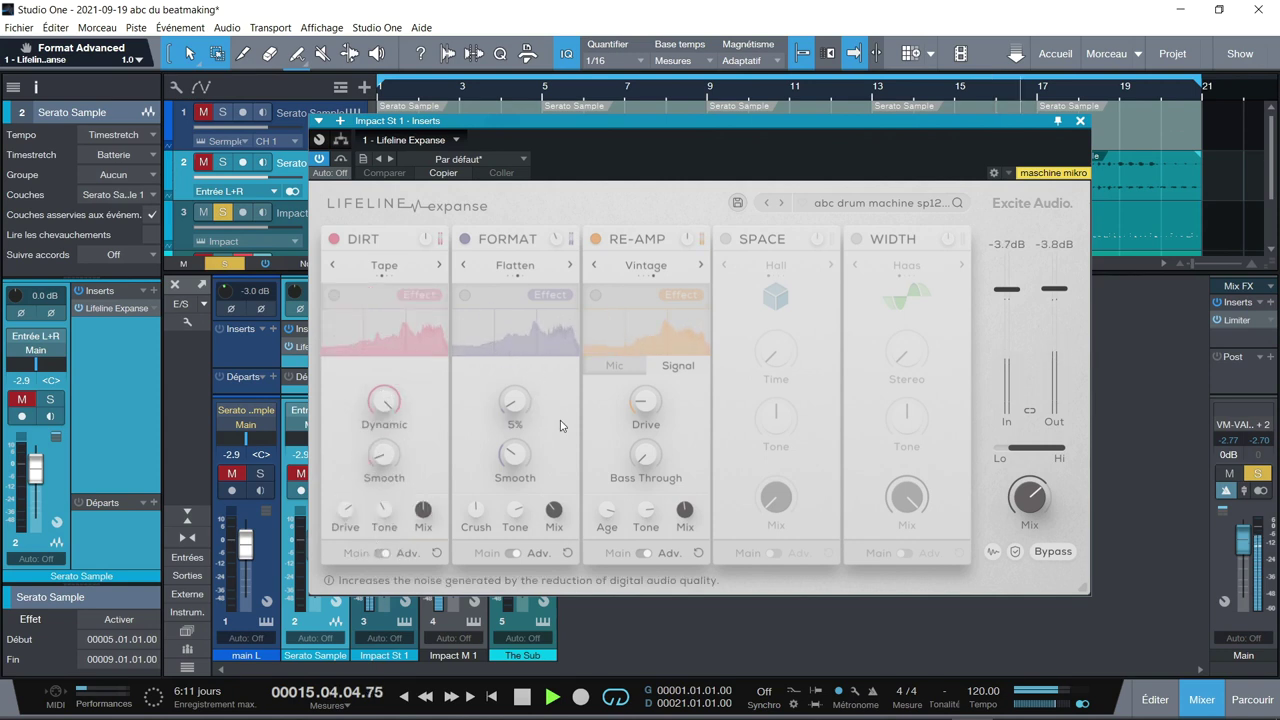
left_click(641, 553)
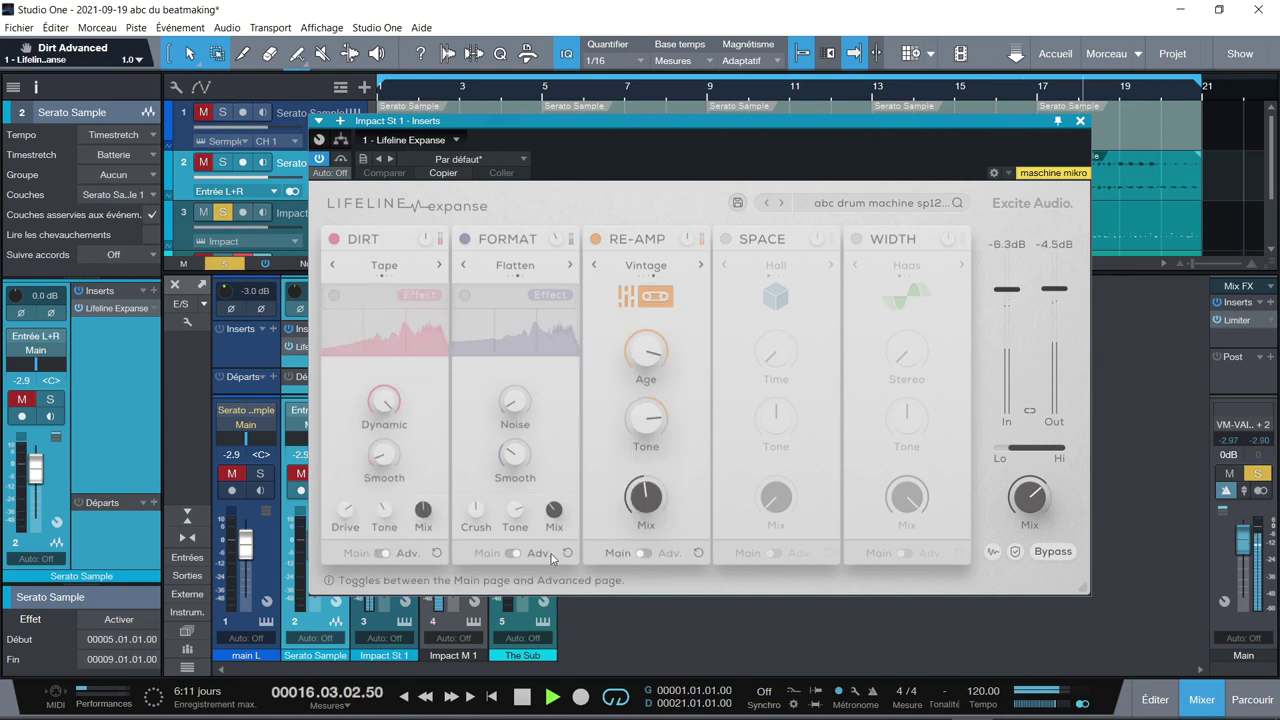
left_click(511, 553)
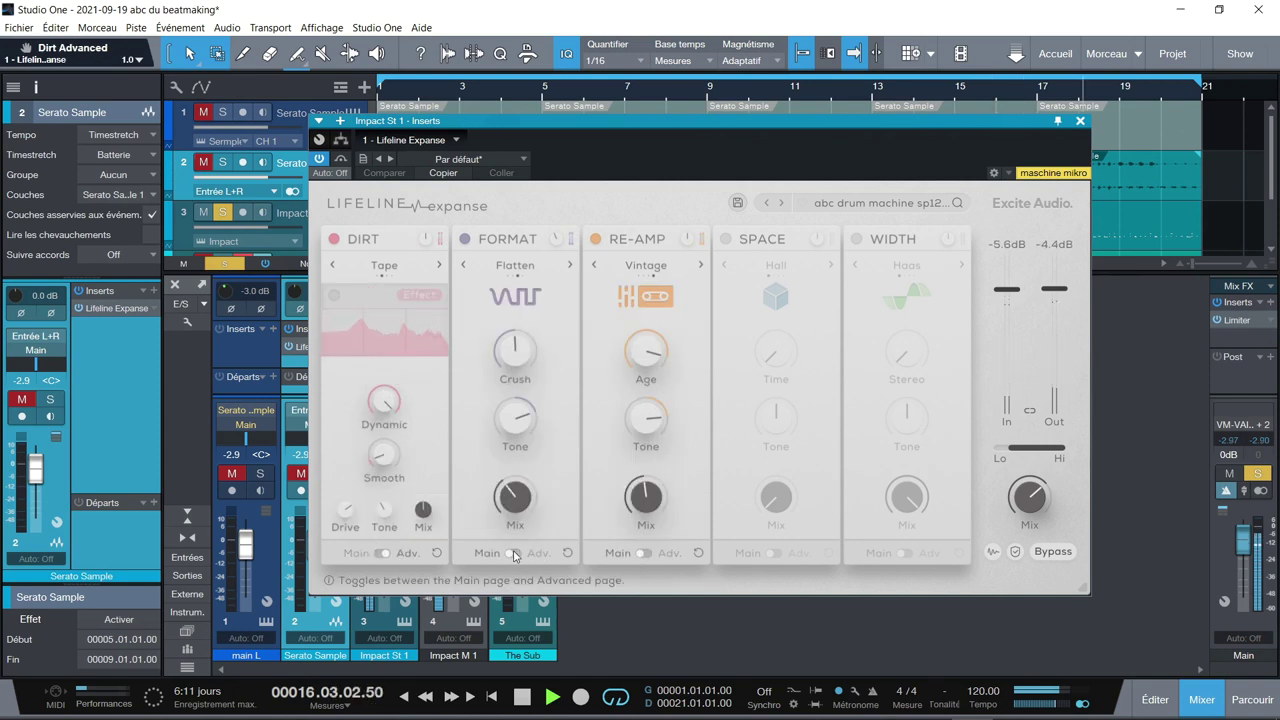
left_click(380, 552)
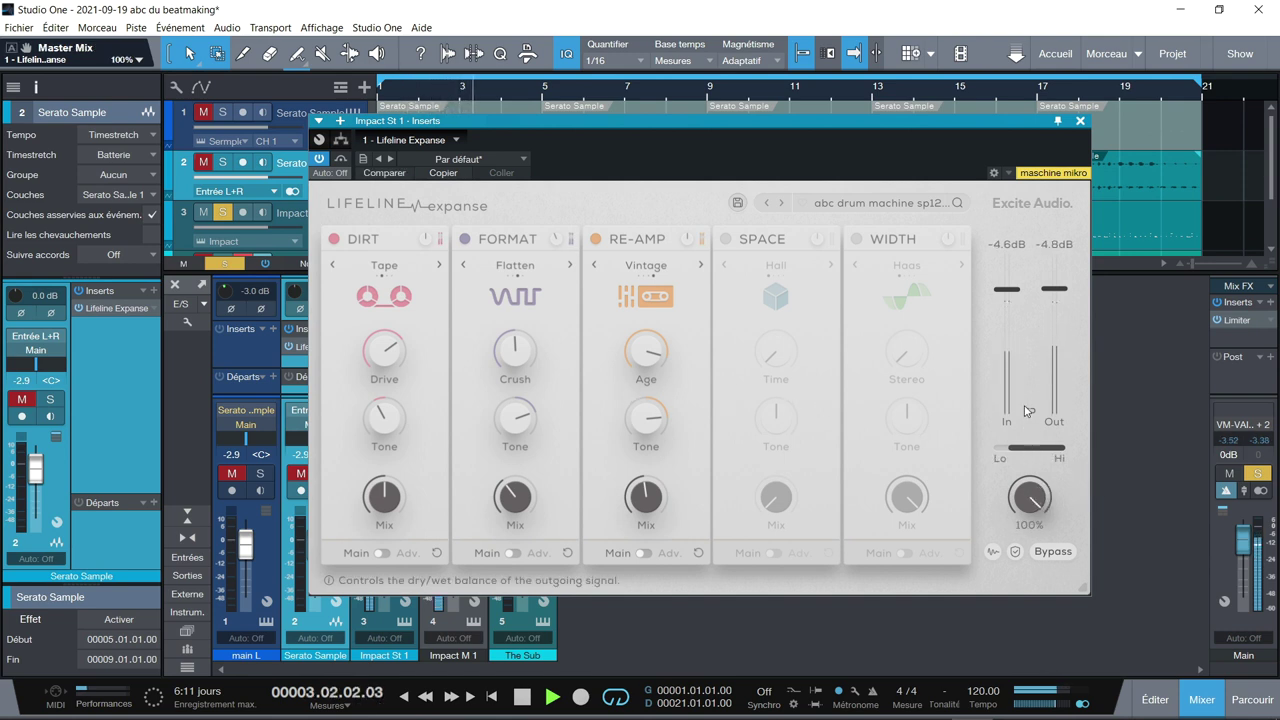
Step: Set the master Mix of Lifeline Expanse on Impact St 1 to 50% and close the plugin
mouse_move(1030, 495)
left_mouse_down()
mouse_move(1054, 604)
mouse_move(1030, 443)
mouse_move(1037, 512)
left_mouse_up()
left_click(1080, 121)
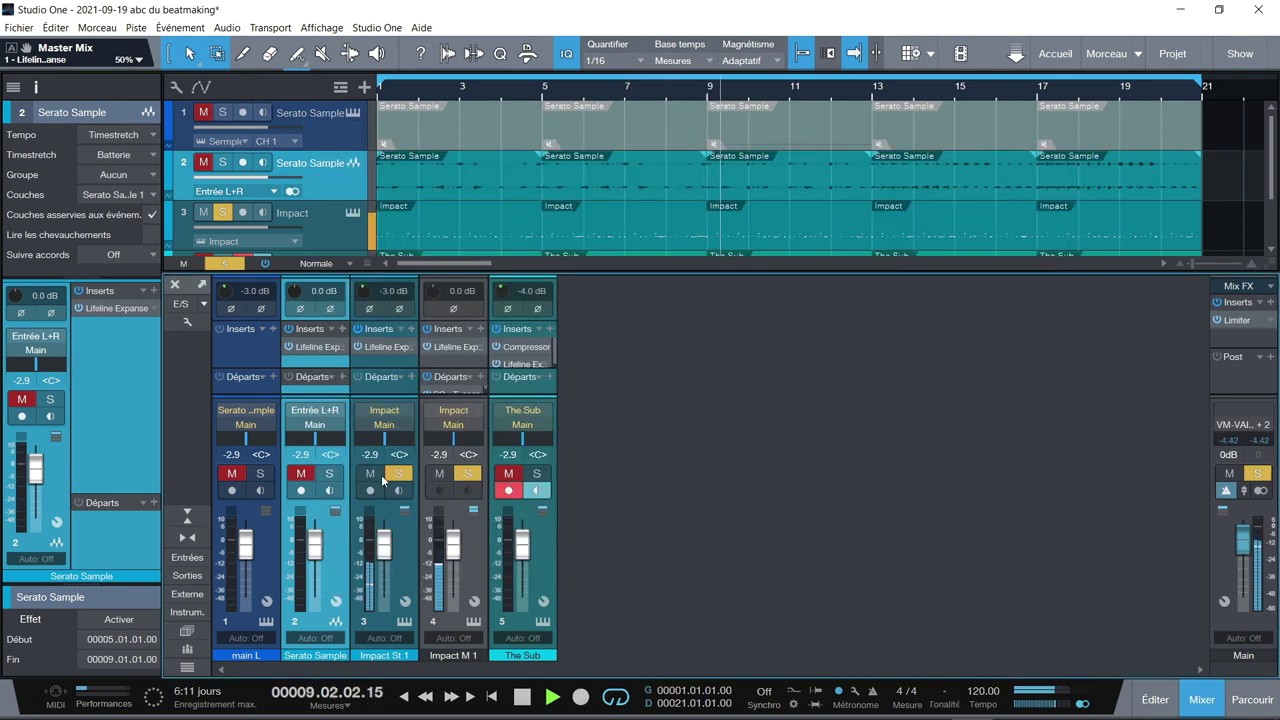
Step: Open Lifeline Expanse on Impact M 1 and set the Dirt module's Drive to 85% and Dynamic to 61.8%
left_click(456, 346)
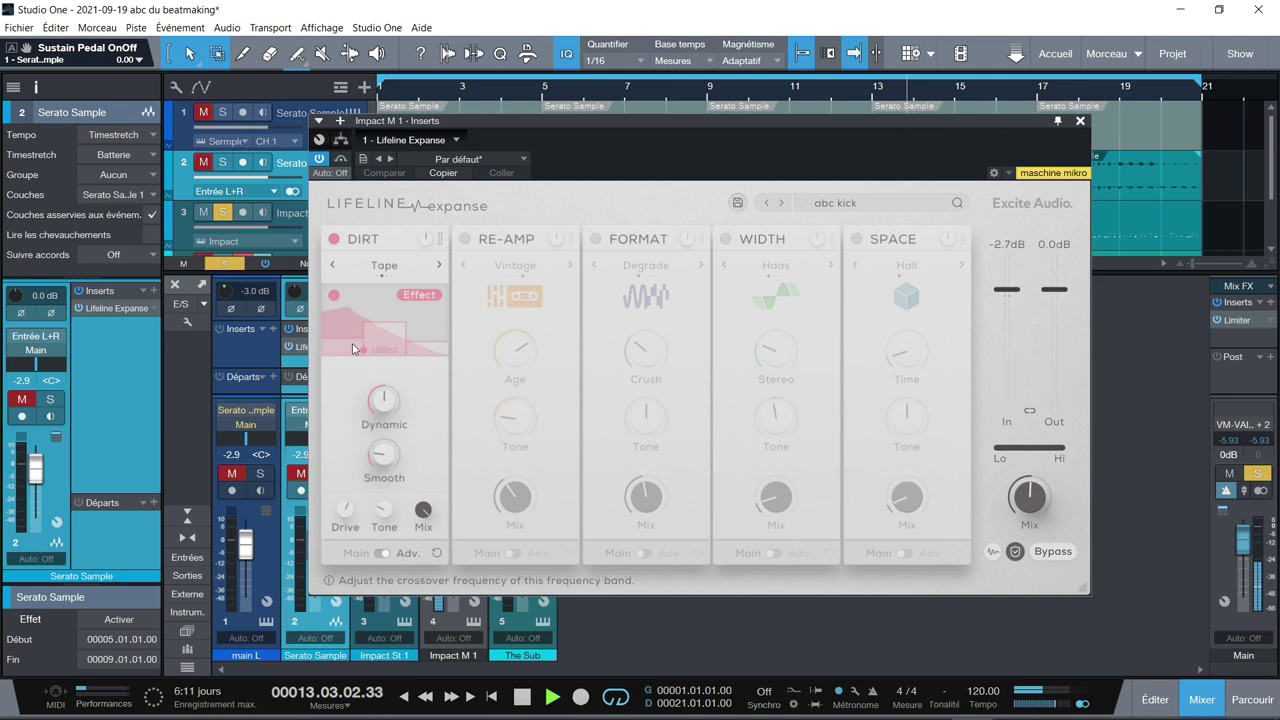
mouse_move(383, 462)
mouse_move(380, 408)
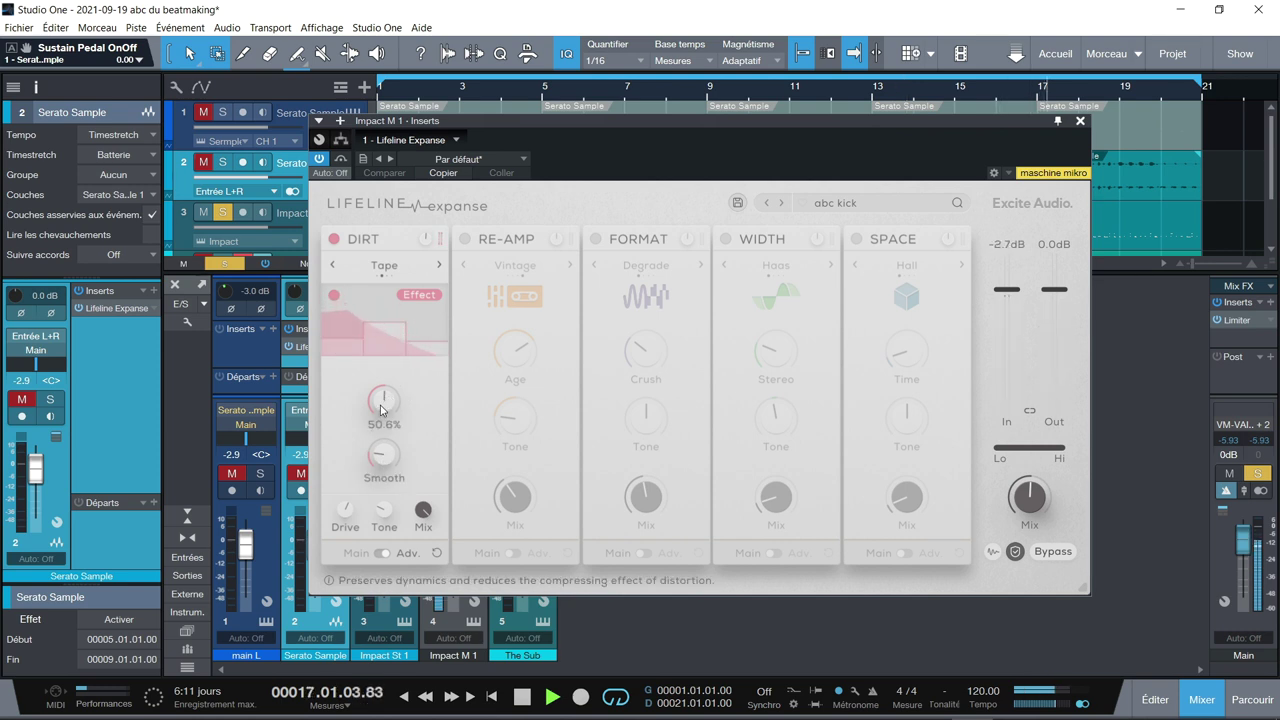
mouse_move(346, 518)
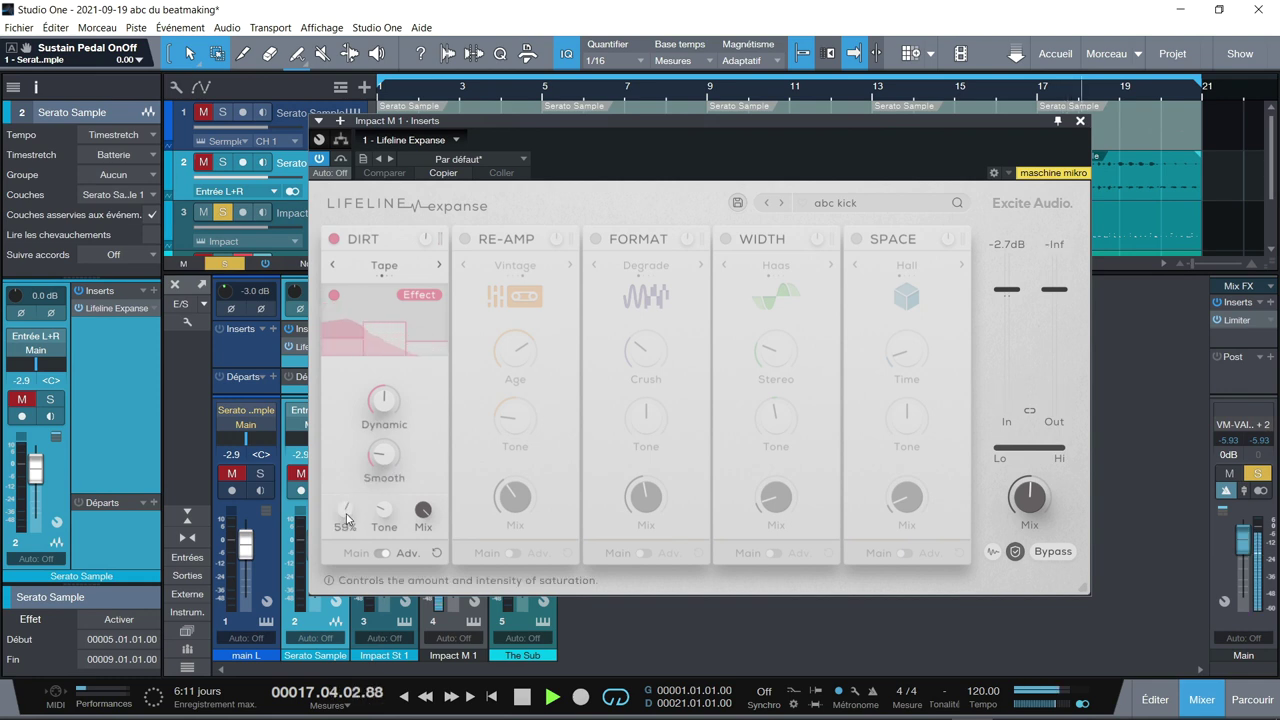
left_click_drag(347, 508, 340, 465)
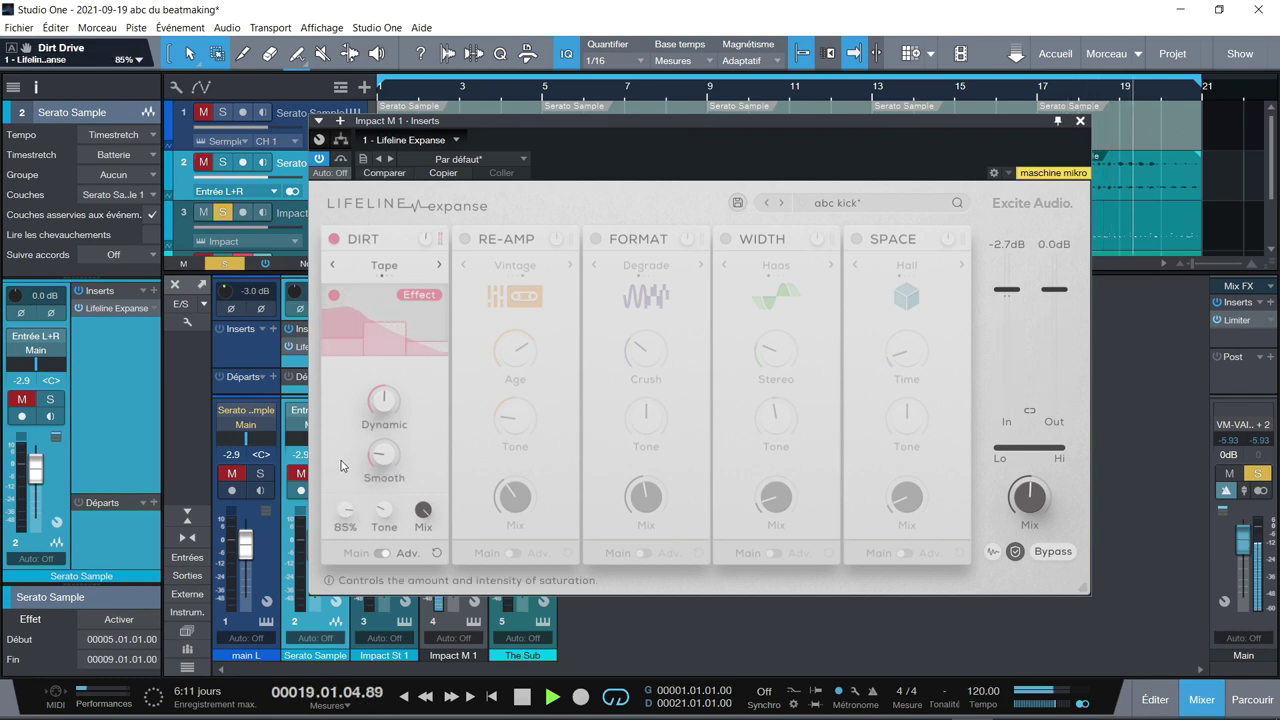
left_click_drag(382, 402, 378, 382)
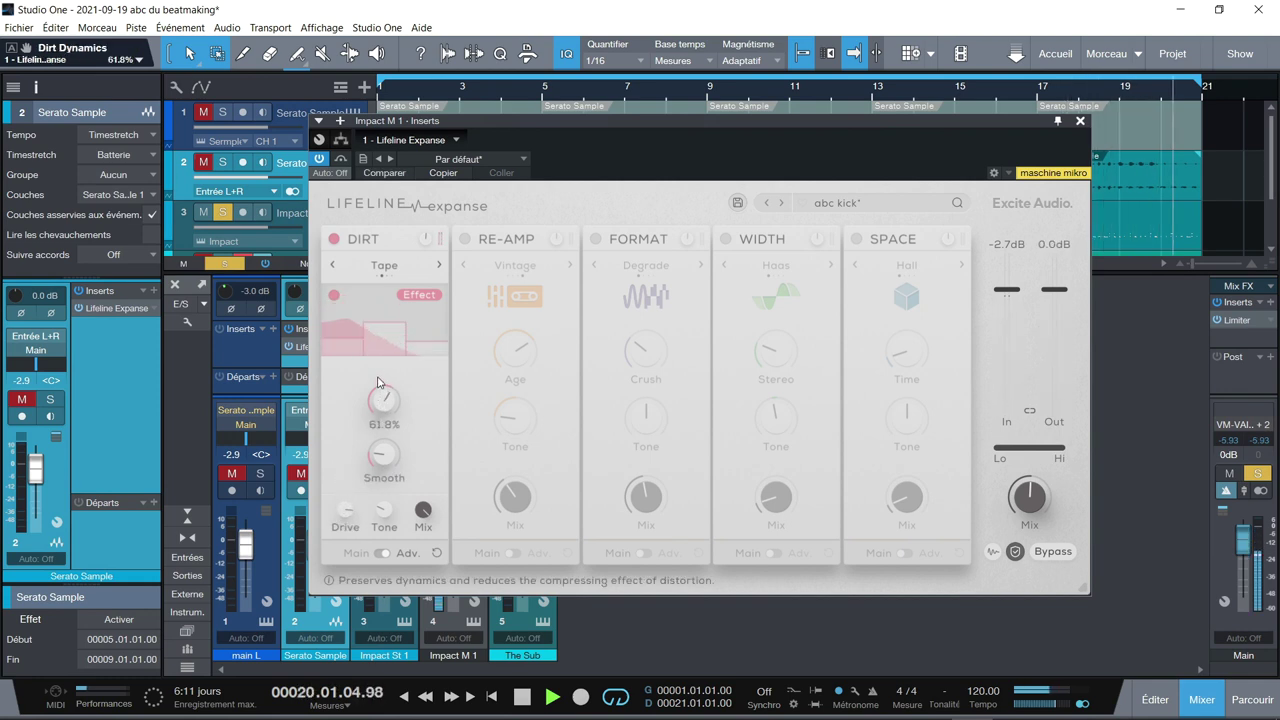
Step: Set Dirt's mid band intensity to 47% and high band to 16%, then restore the module's Main page
left_click_drag(343, 310, 384, 332)
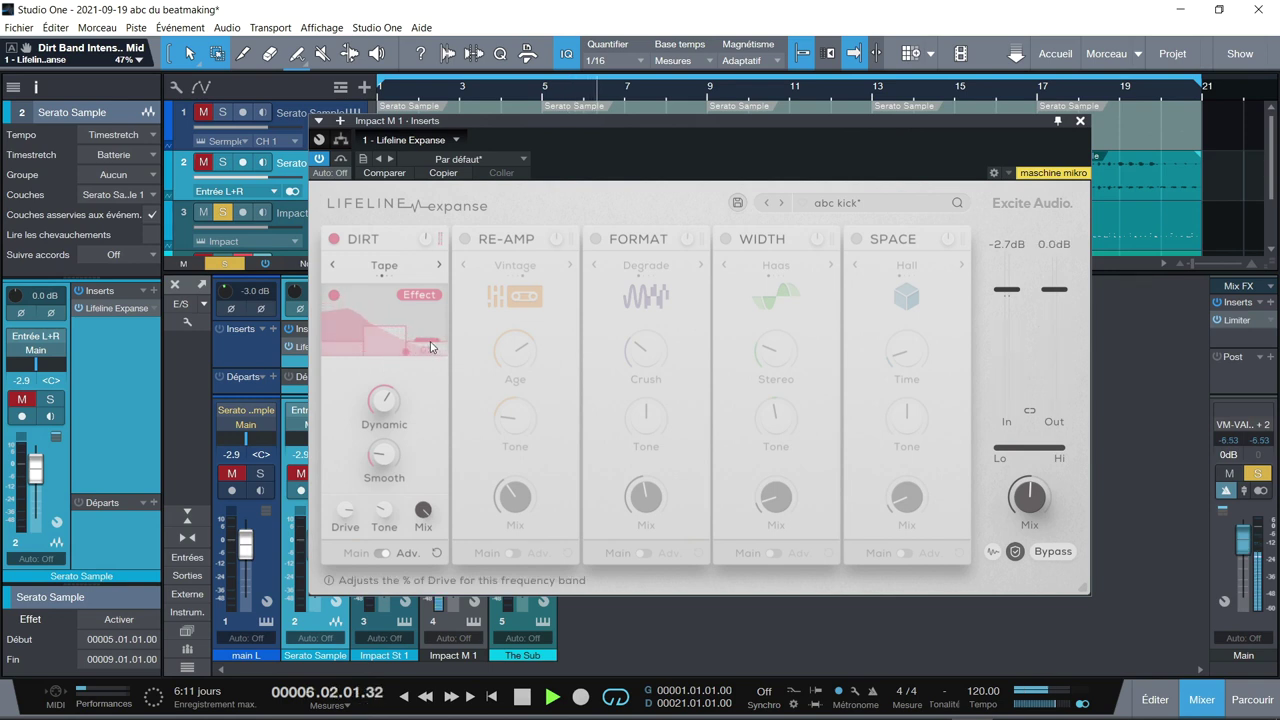
left_click_drag(431, 346, 430, 337)
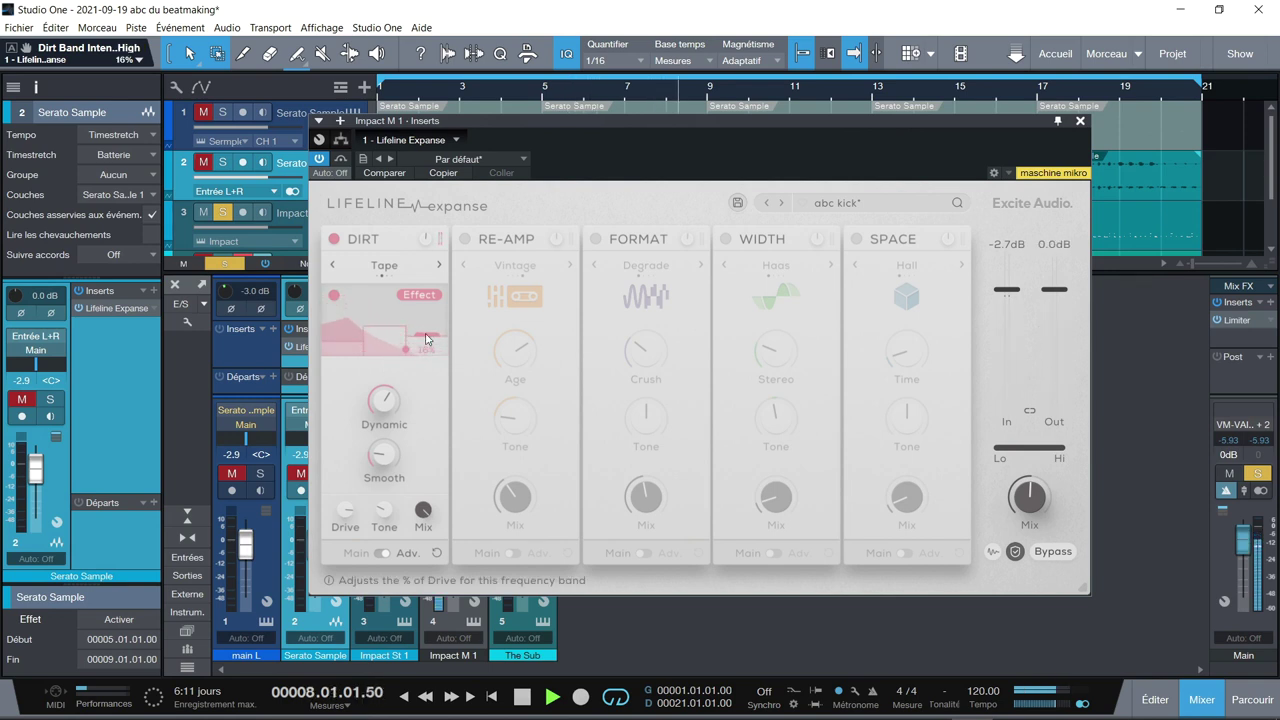
left_click(381, 553)
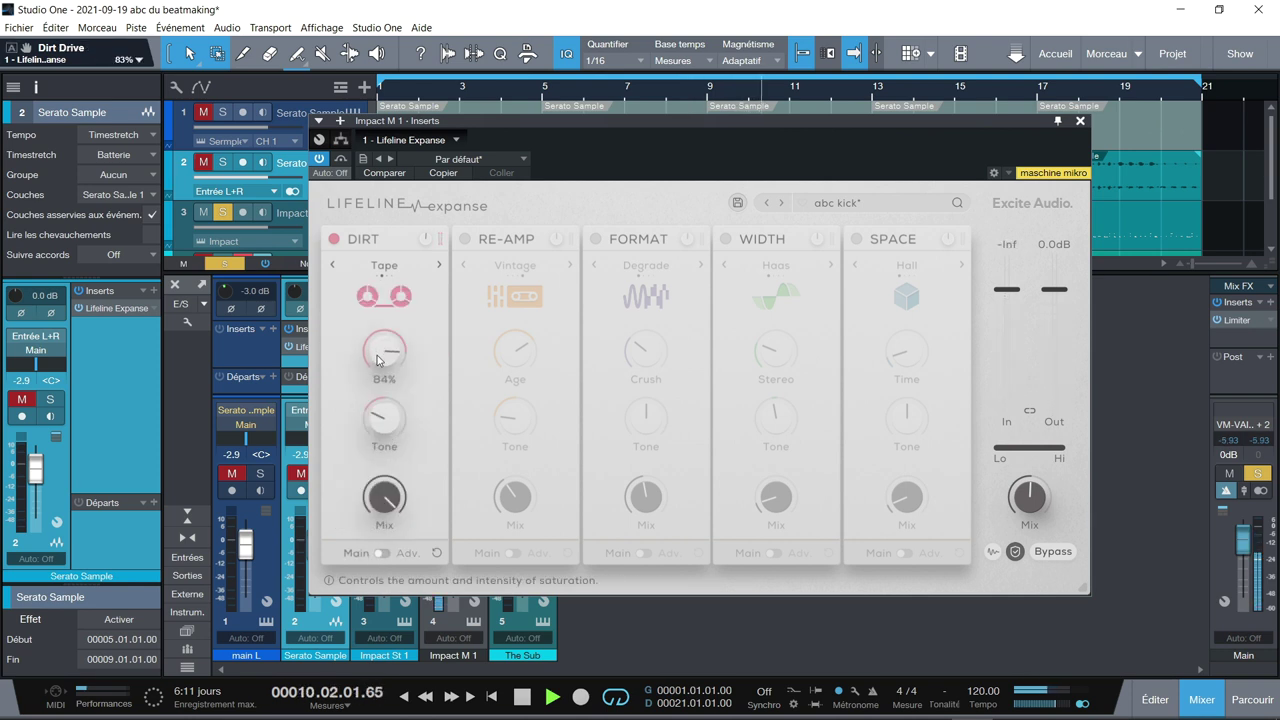
Step: Lower the Dirt module's Tone and set the master Mix of Lifeline Expanse to 84%
left_click_drag(384, 420, 389, 364)
left_click_drag(372, 318, 372, 295)
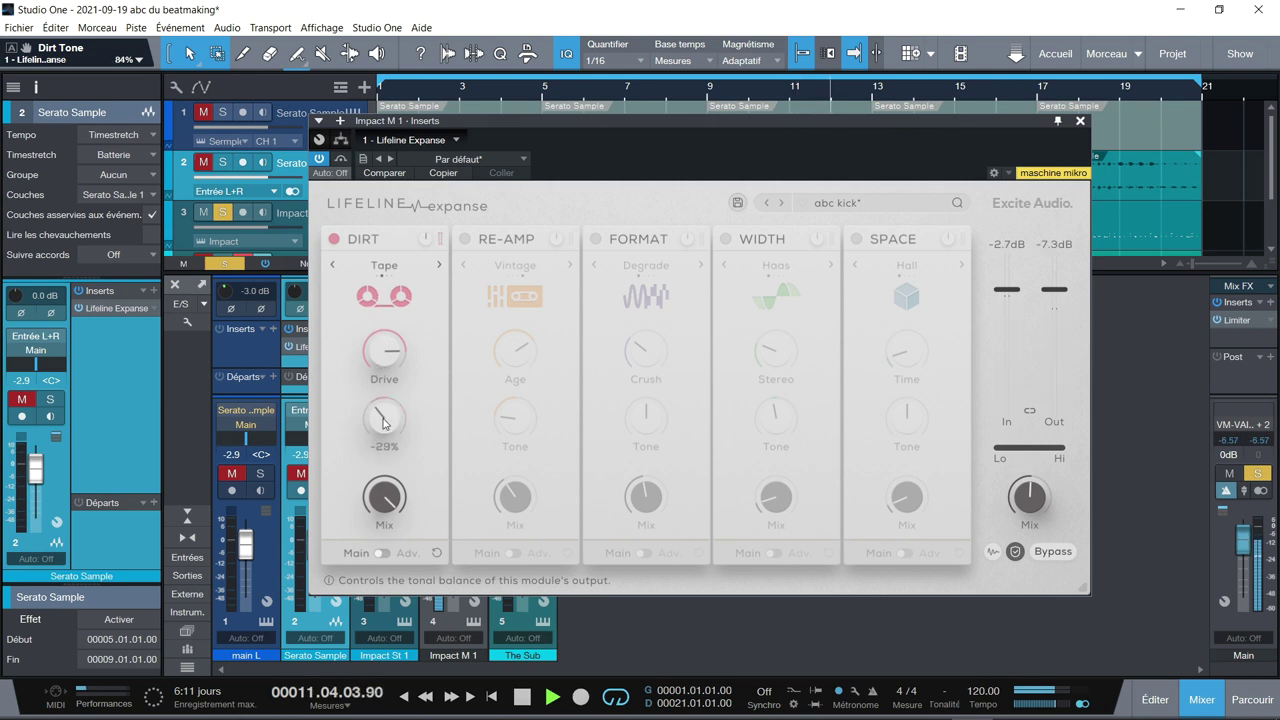
left_click_drag(385, 432, 385, 453)
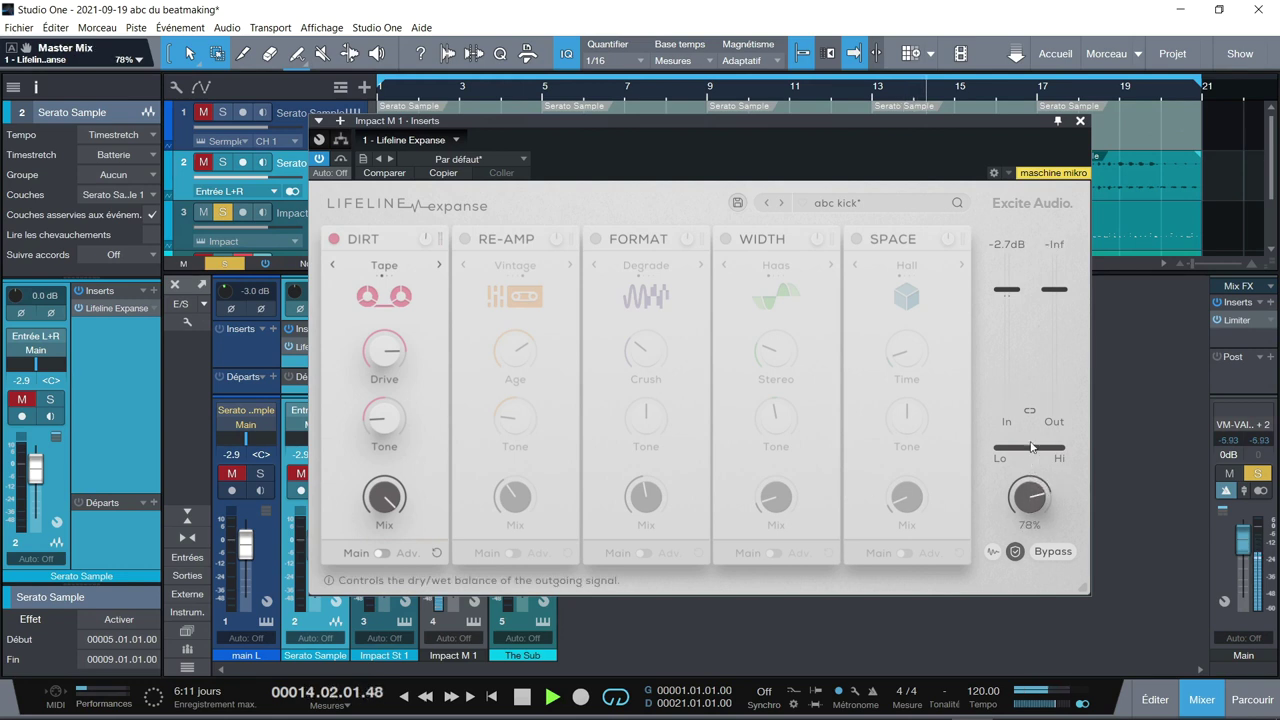
left_click_drag(1030, 432, 1030, 440)
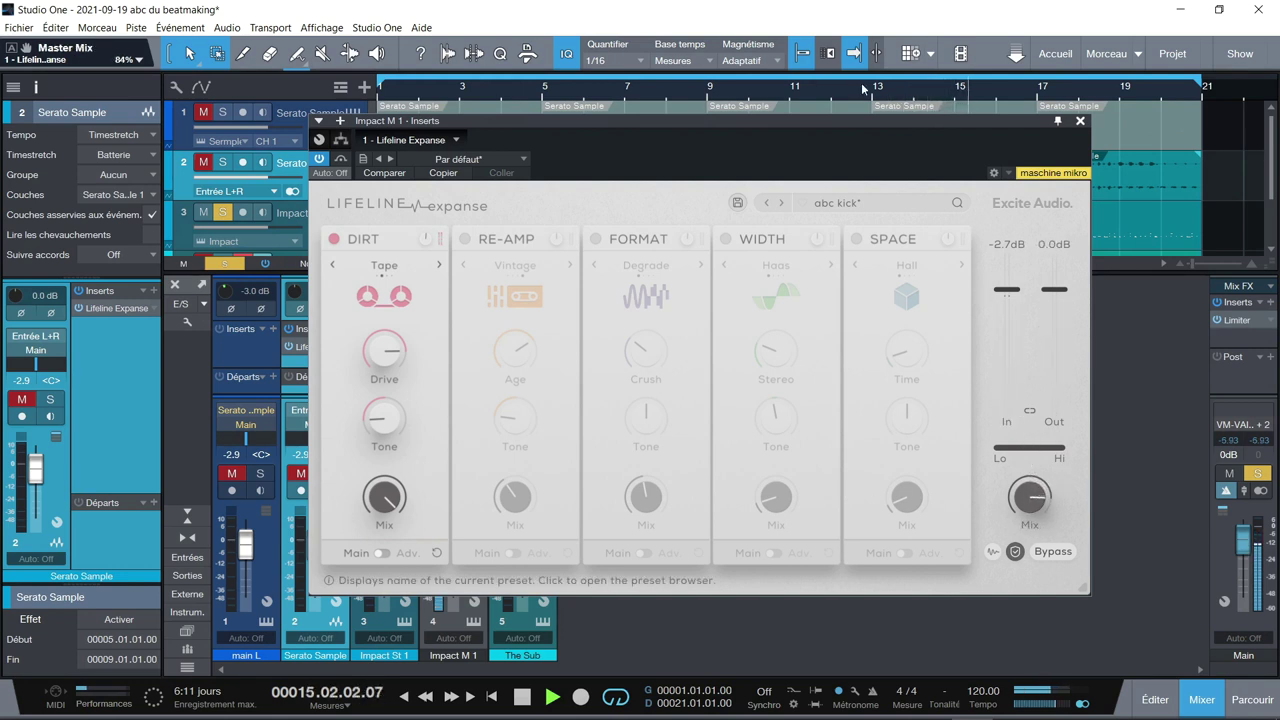
Step: Solo Impact St 1 together with Impact M 1 during playback and close the plugin window
left_click_drag(823, 118, 992, 73)
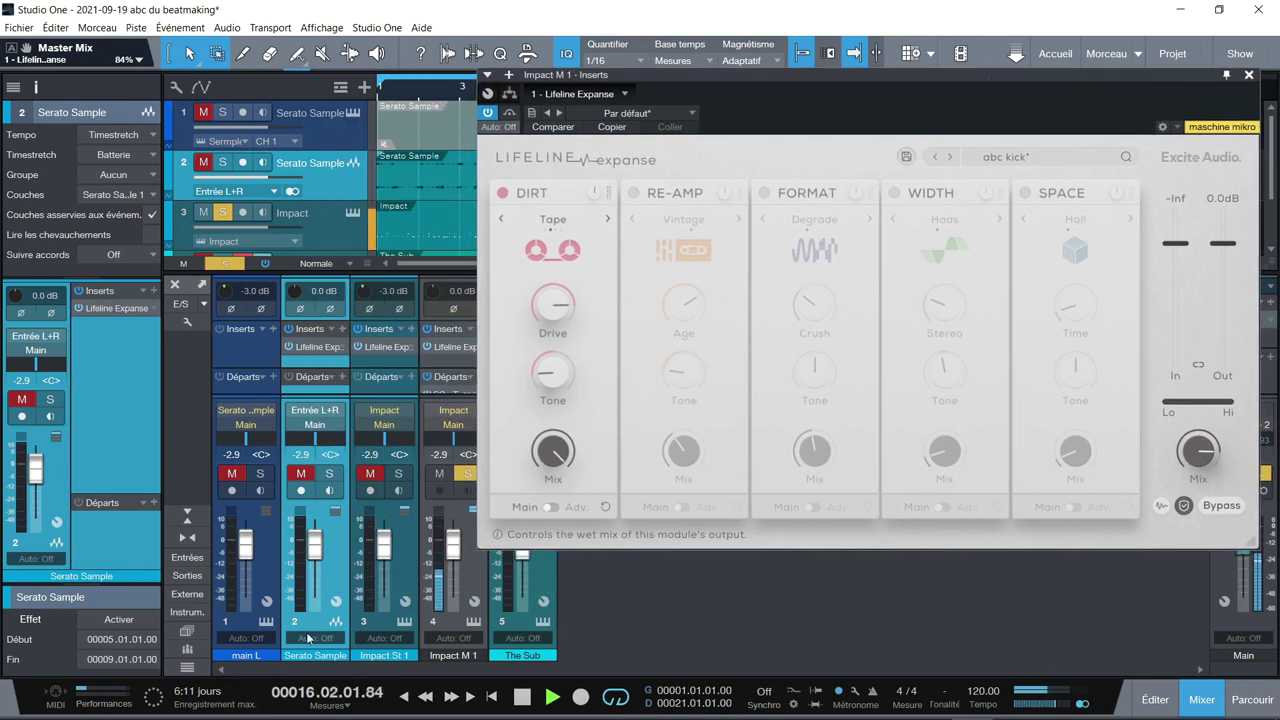
left_click(399, 474)
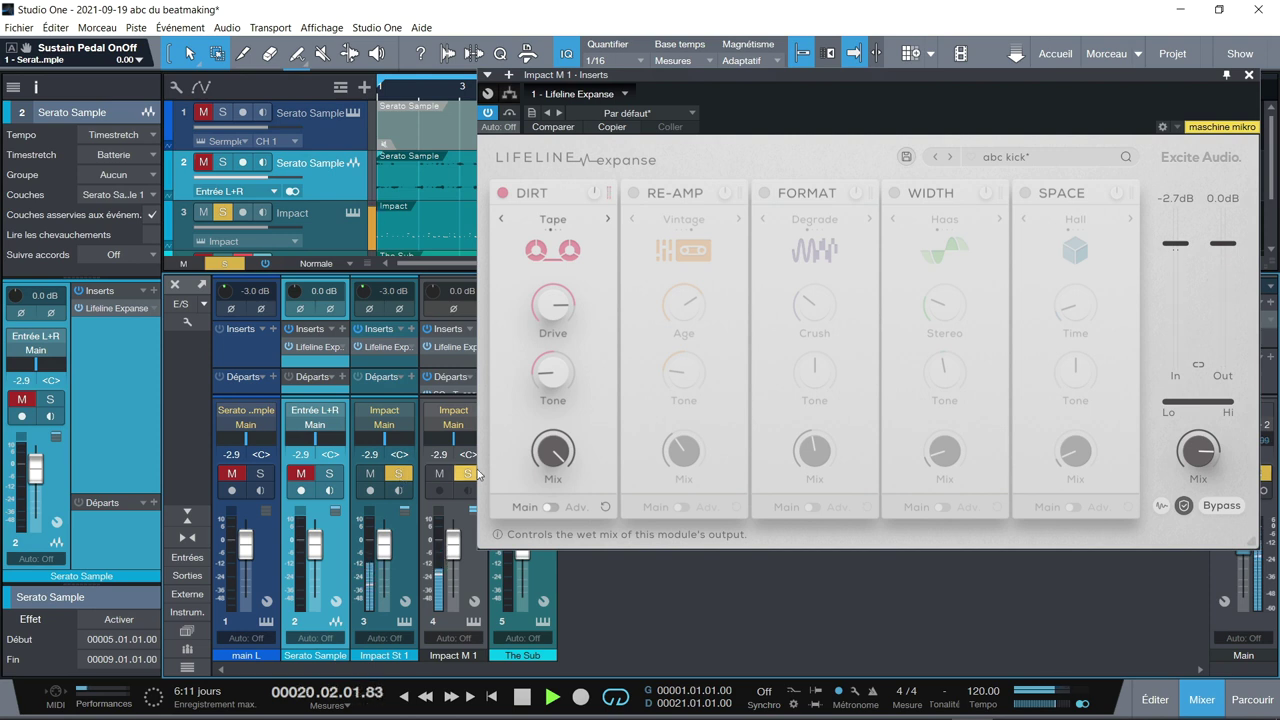
left_click(1250, 76)
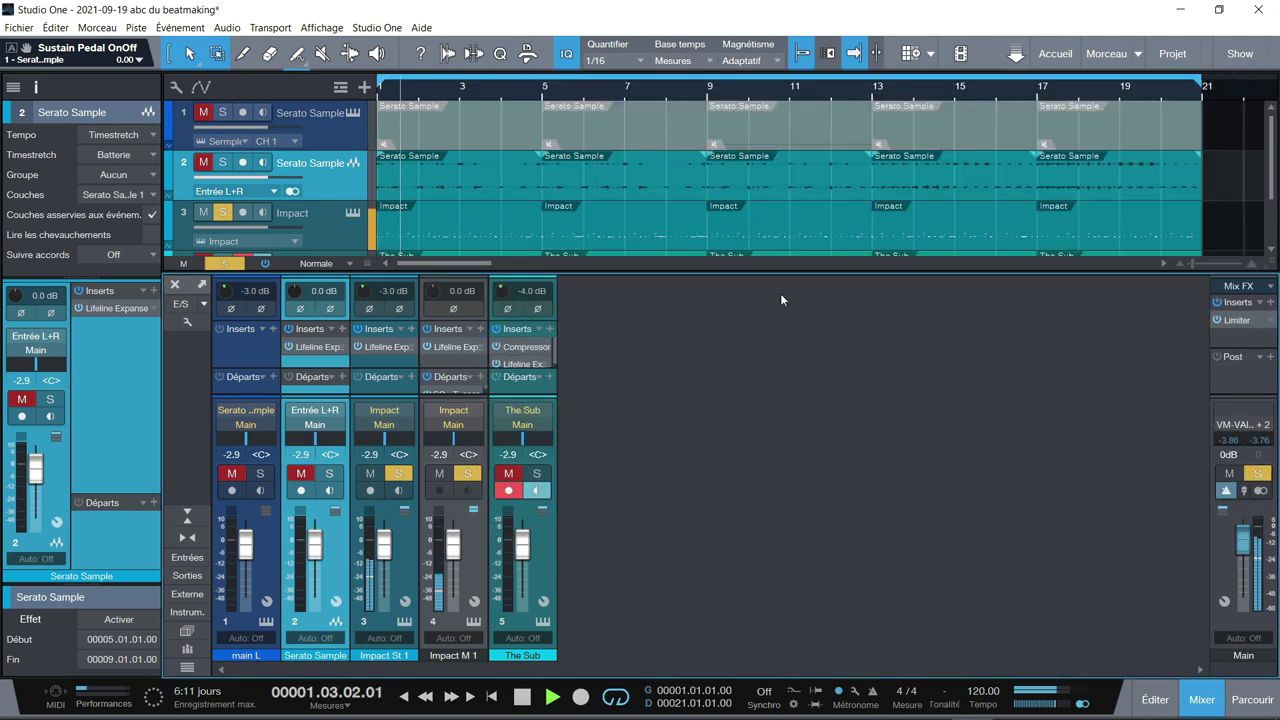
Step: Solo The Sub and remove the solo from Impact M 1 and Impact St 1
left_click(538, 474)
left_click(467, 474)
left_click(398, 474)
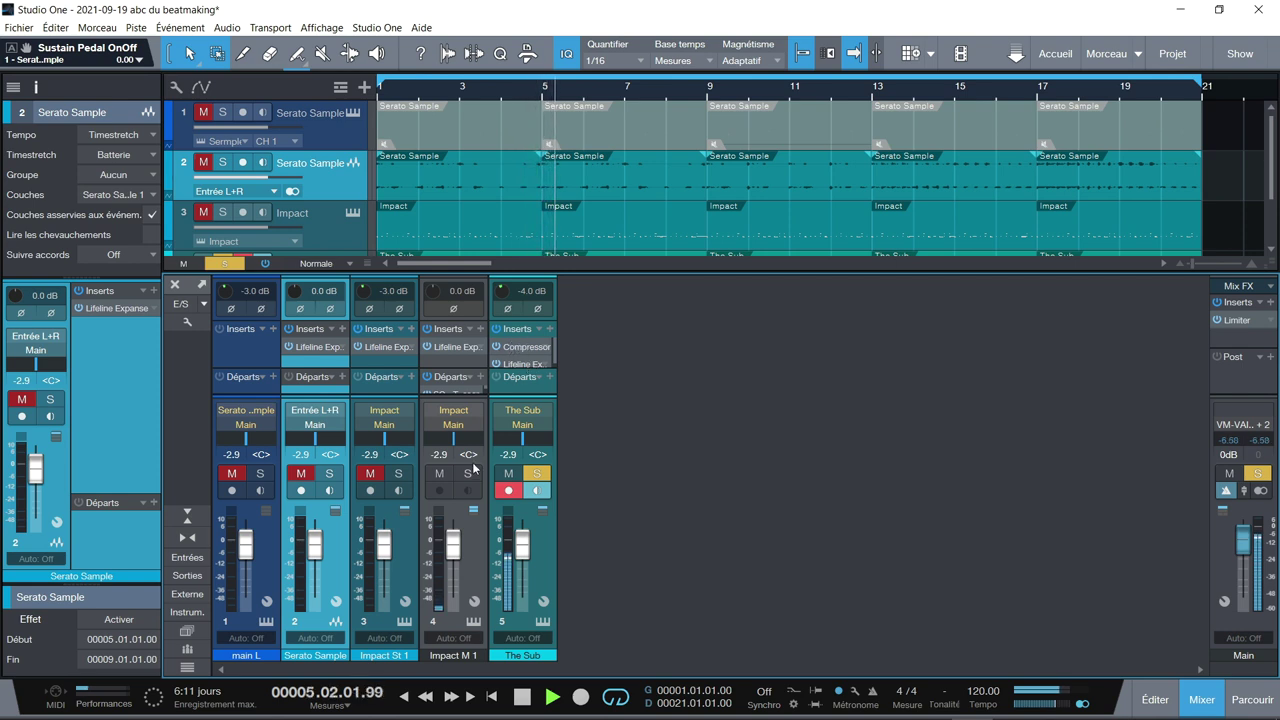
Step: Open Lifeline Expanse on The Sub, raise the Re-Amp Age and set the Dirt Drive to 86%
left_click(524, 365)
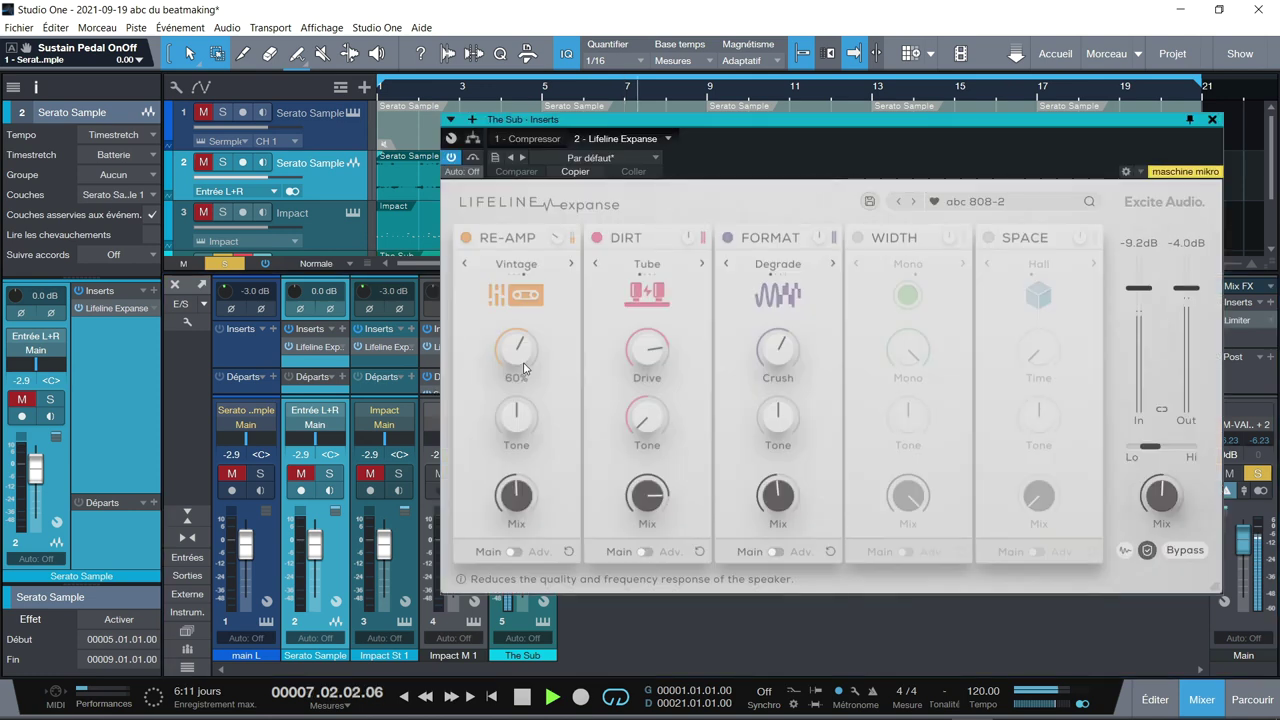
left_click_drag(890, 122, 656, 113)
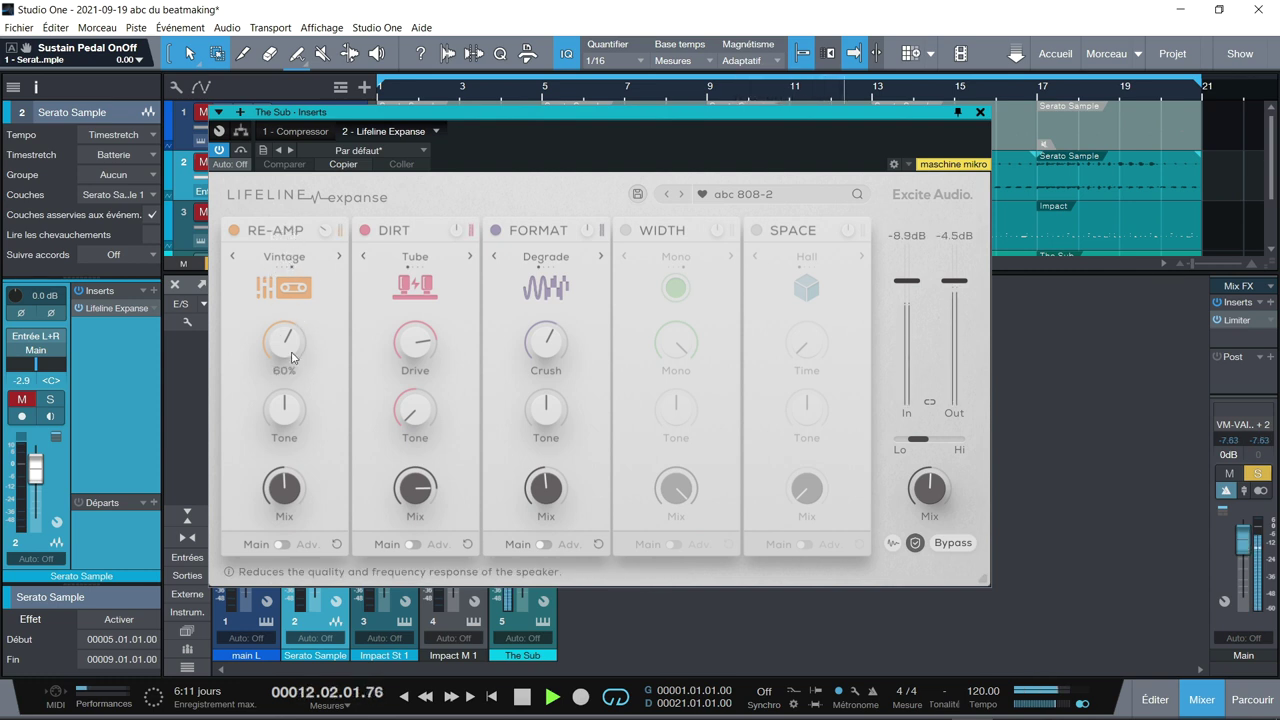
left_click_drag(292, 357, 285, 304)
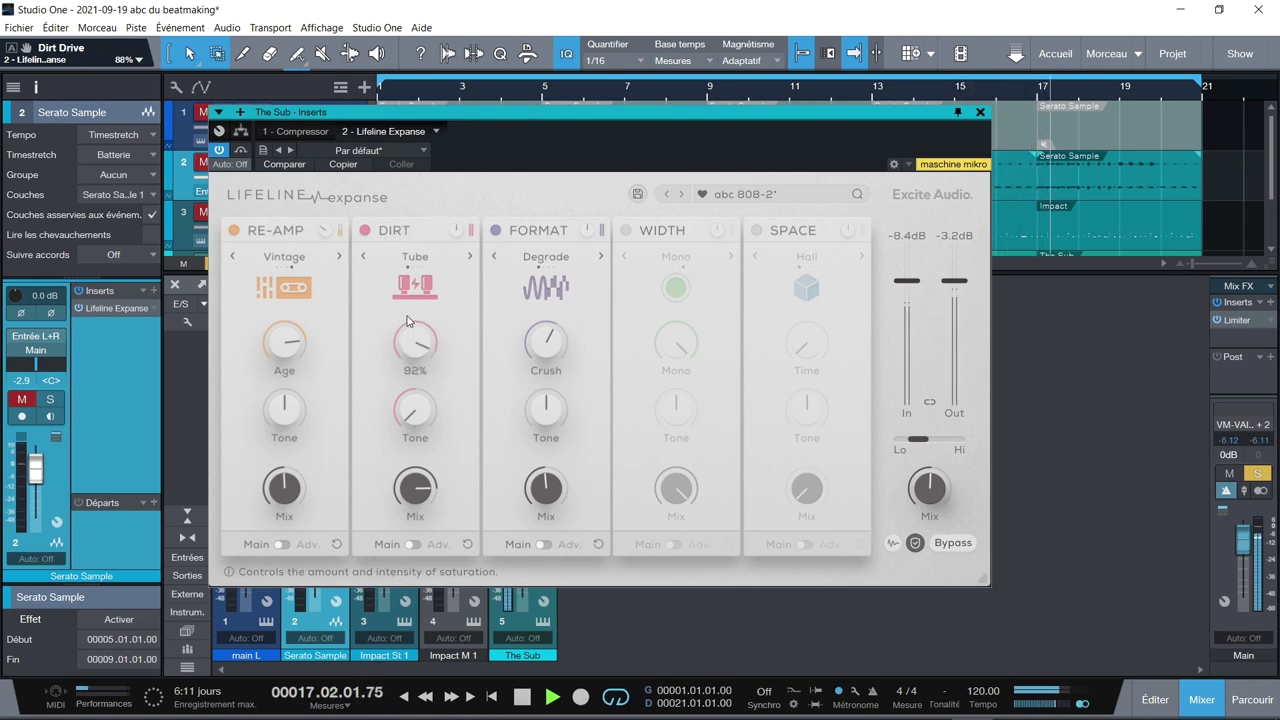
mouse_move(408, 352)
left_mouse_down()
mouse_move(443, 420)
mouse_move(470, 598)
mouse_move(449, 529)
mouse_move(414, 486)
mouse_move(420, 343)
left_mouse_up()
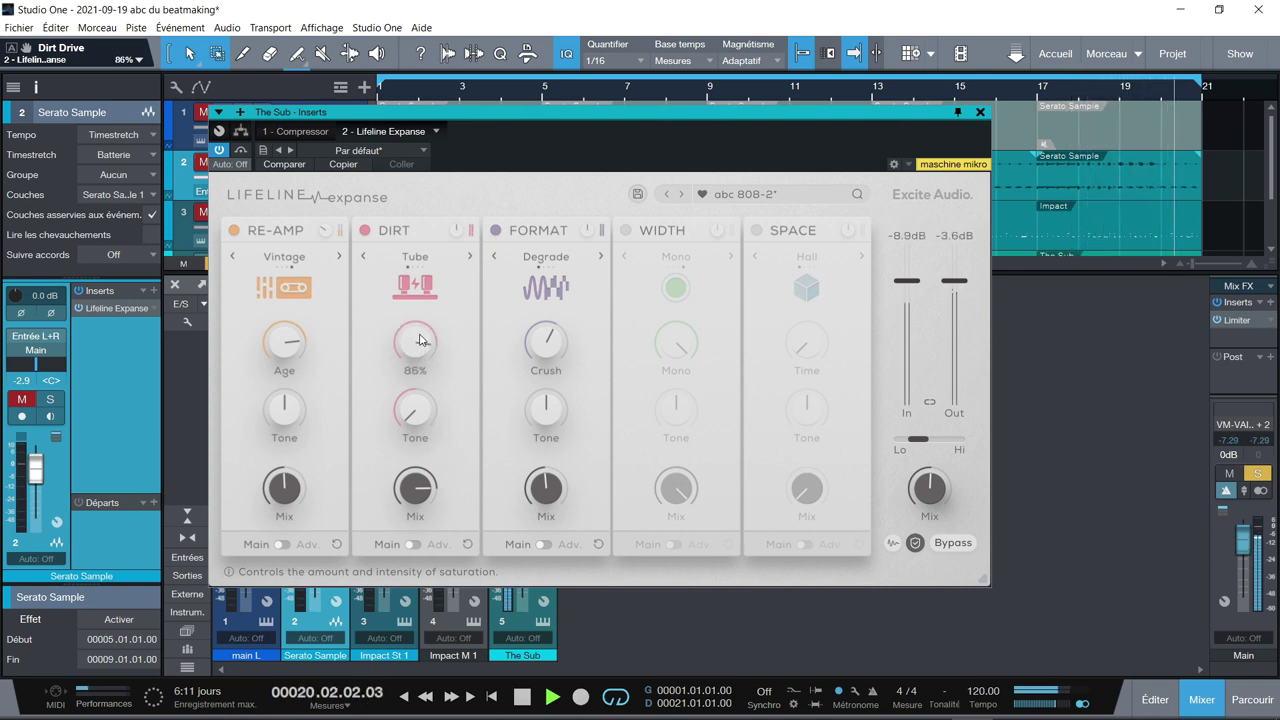
Step: View the Advanced pages of Re-Amp, Dirt and Format on The Sub, then restore their Main pages
left_click(283, 544)
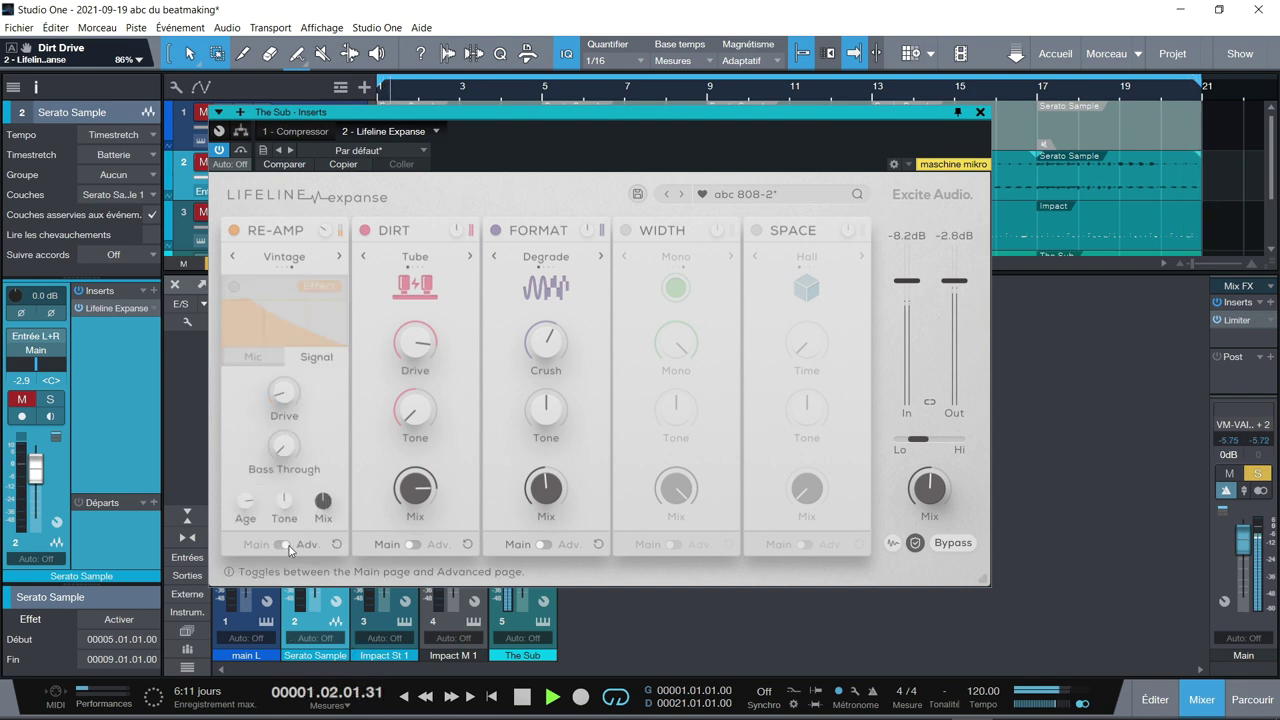
left_click(414, 545)
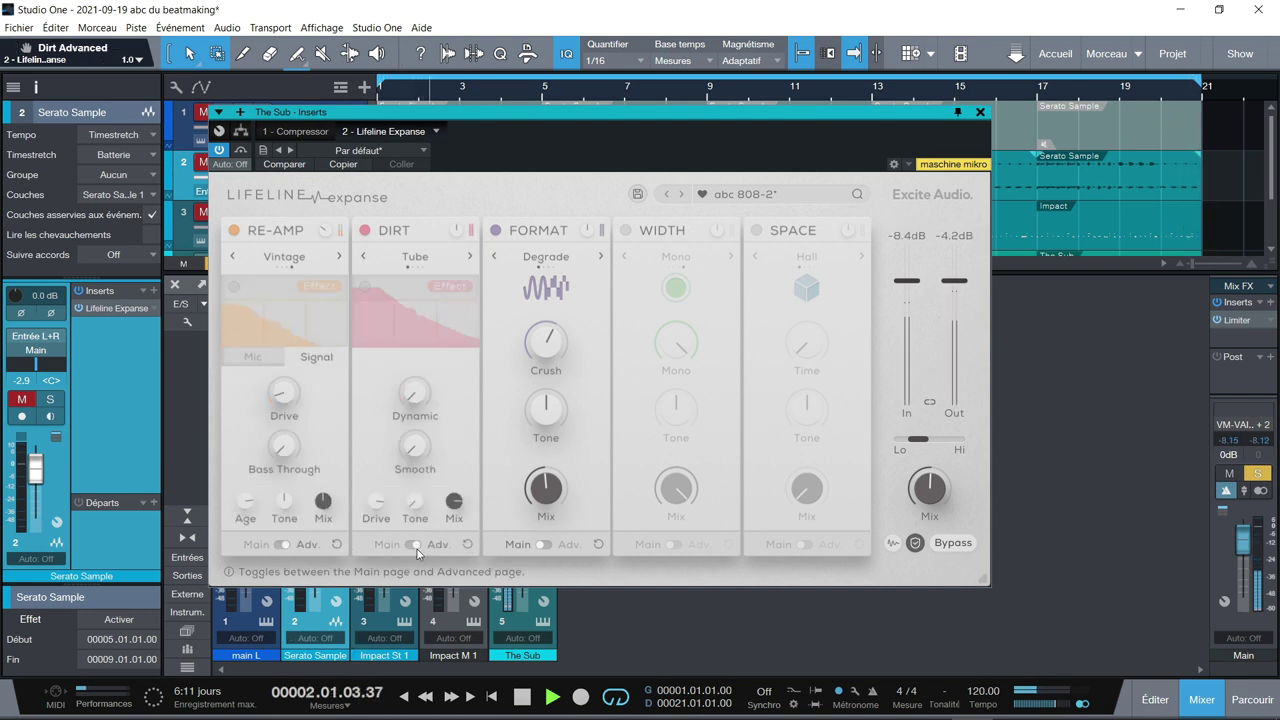
left_click(553, 547)
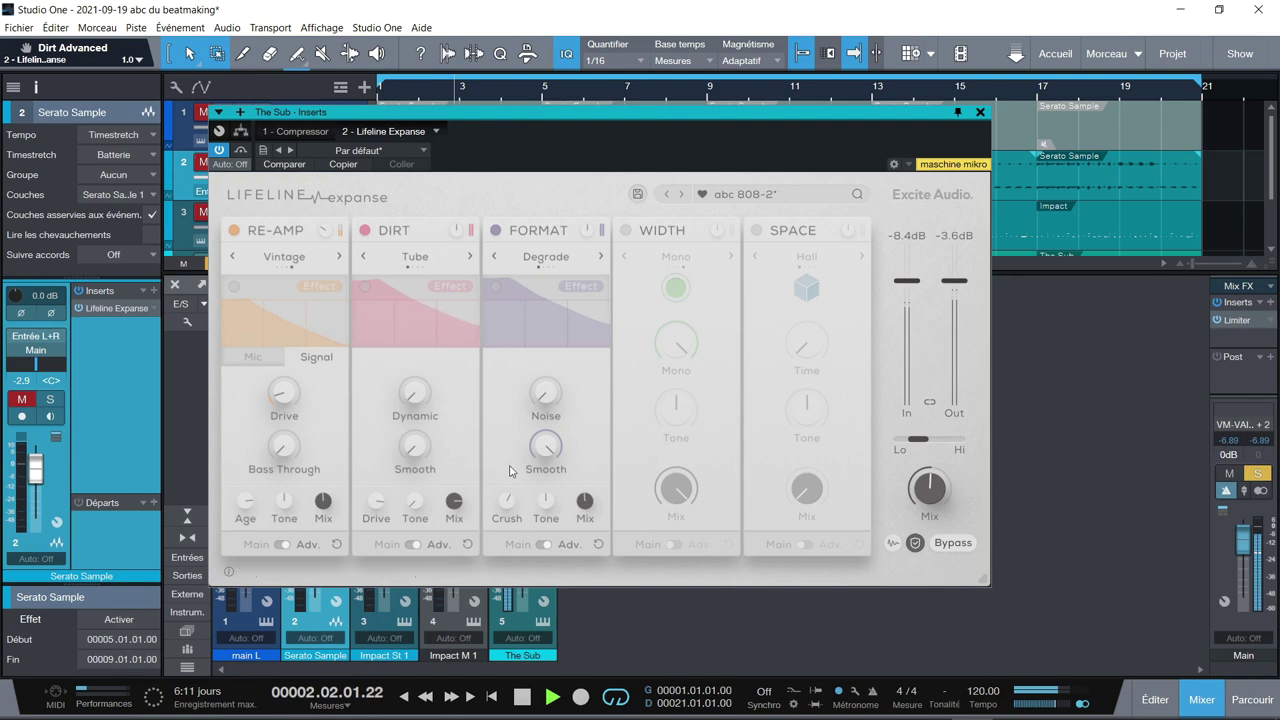
left_click(542, 546)
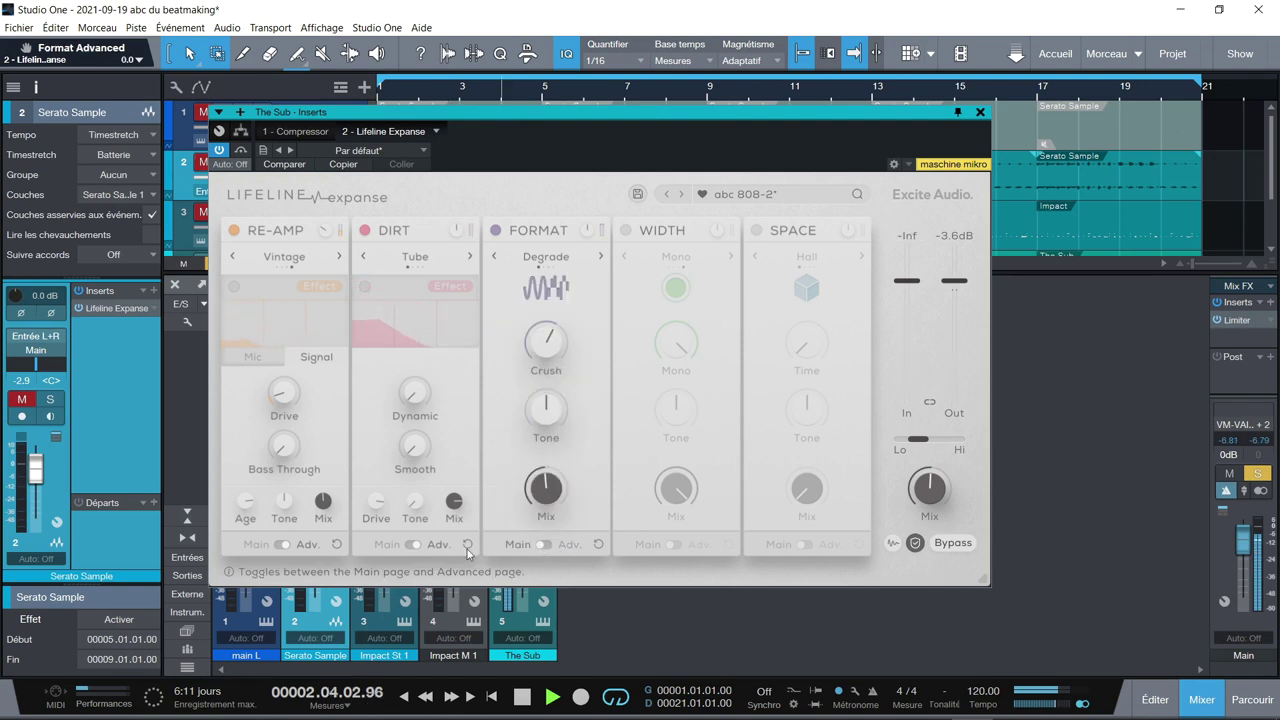
left_click(412, 545)
left_click(282, 545)
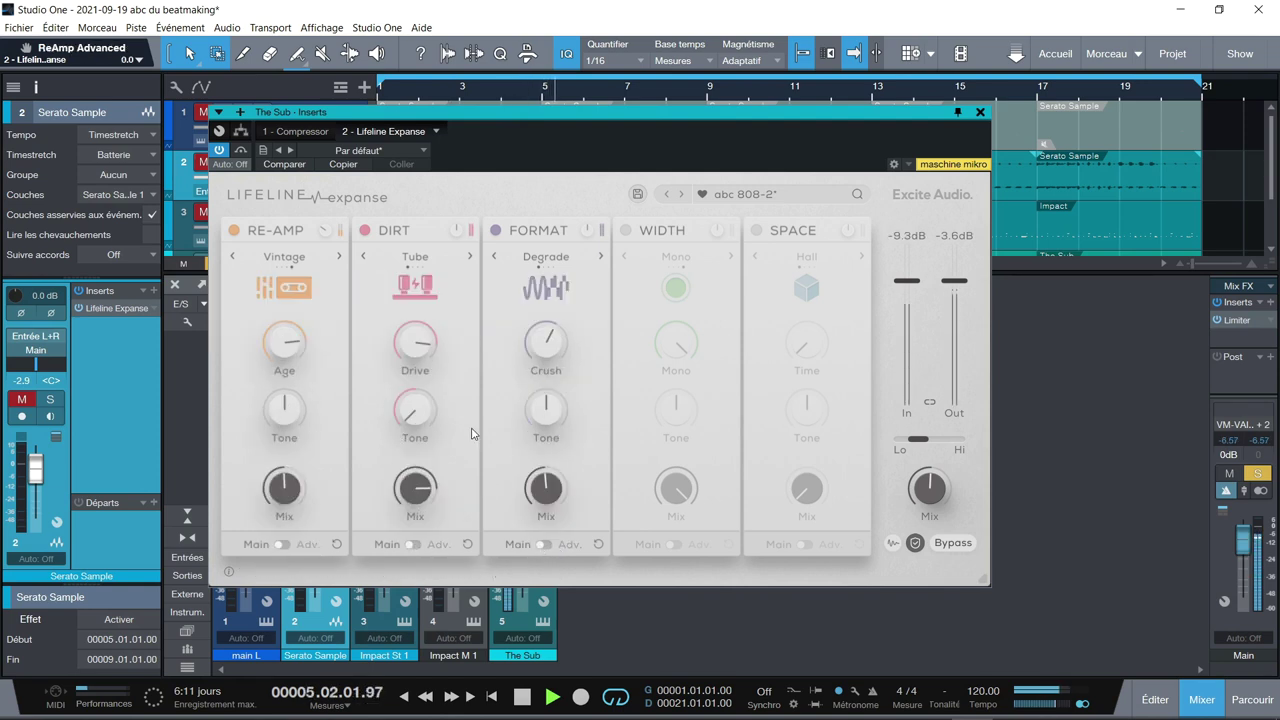
Step: Set the Format module's Crush to 79% and Mix to 56%, and lower its Tone
left_click_drag(532, 298, 531, 294)
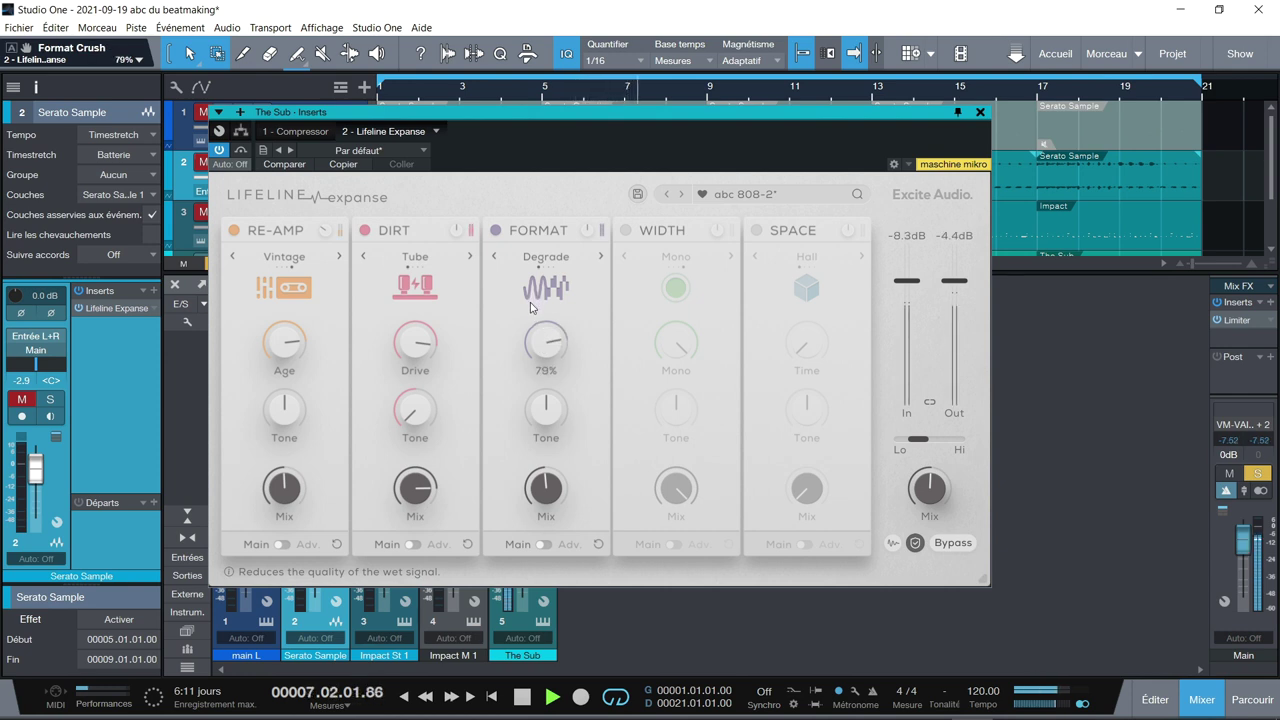
left_click_drag(537, 403, 537, 381)
left_click_drag(553, 451, 549, 486)
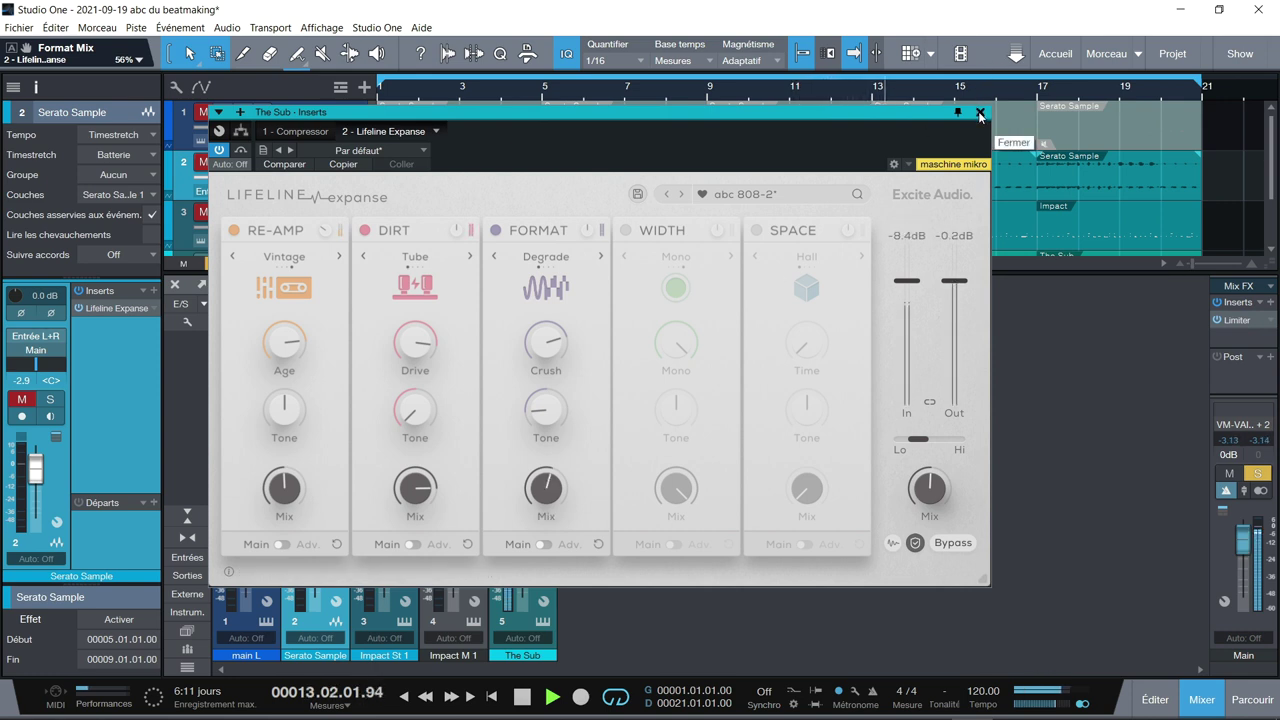
Step: Save the current settings as a user preset, overwriting abc 808-2.llp
left_click(637, 195)
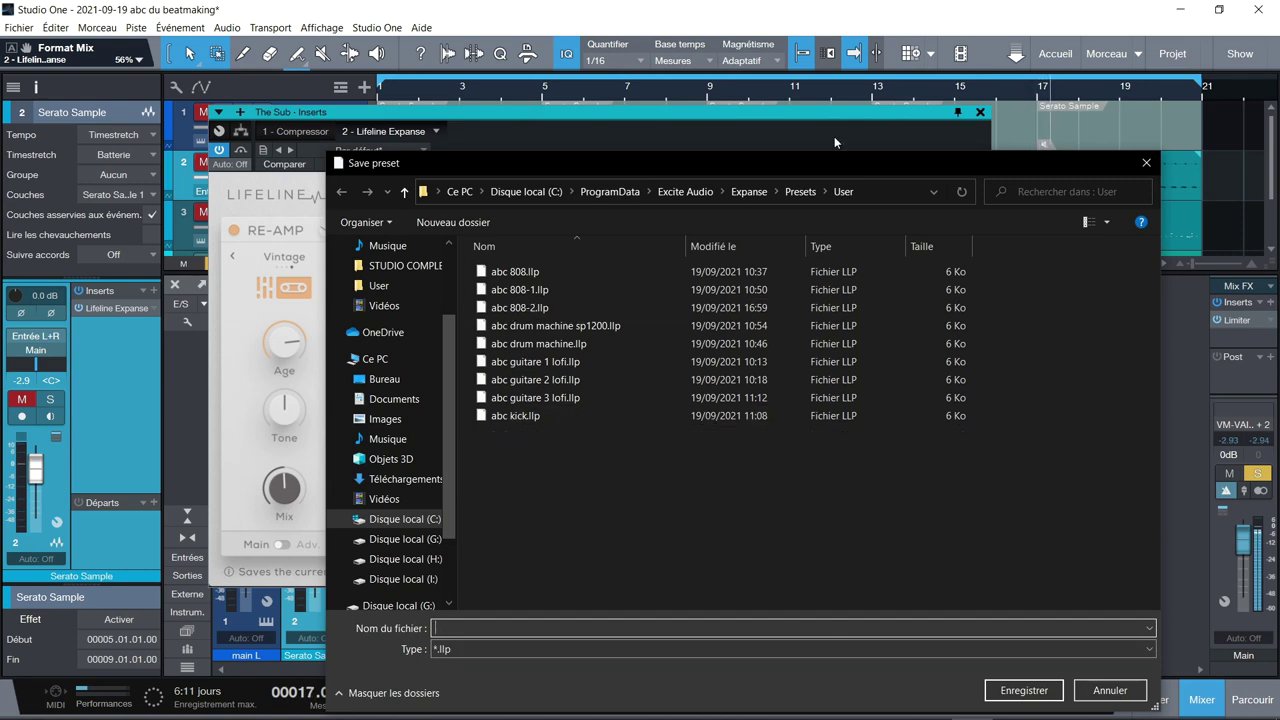
left_click_drag(815, 157, 787, 103)
left_click(468, 249)
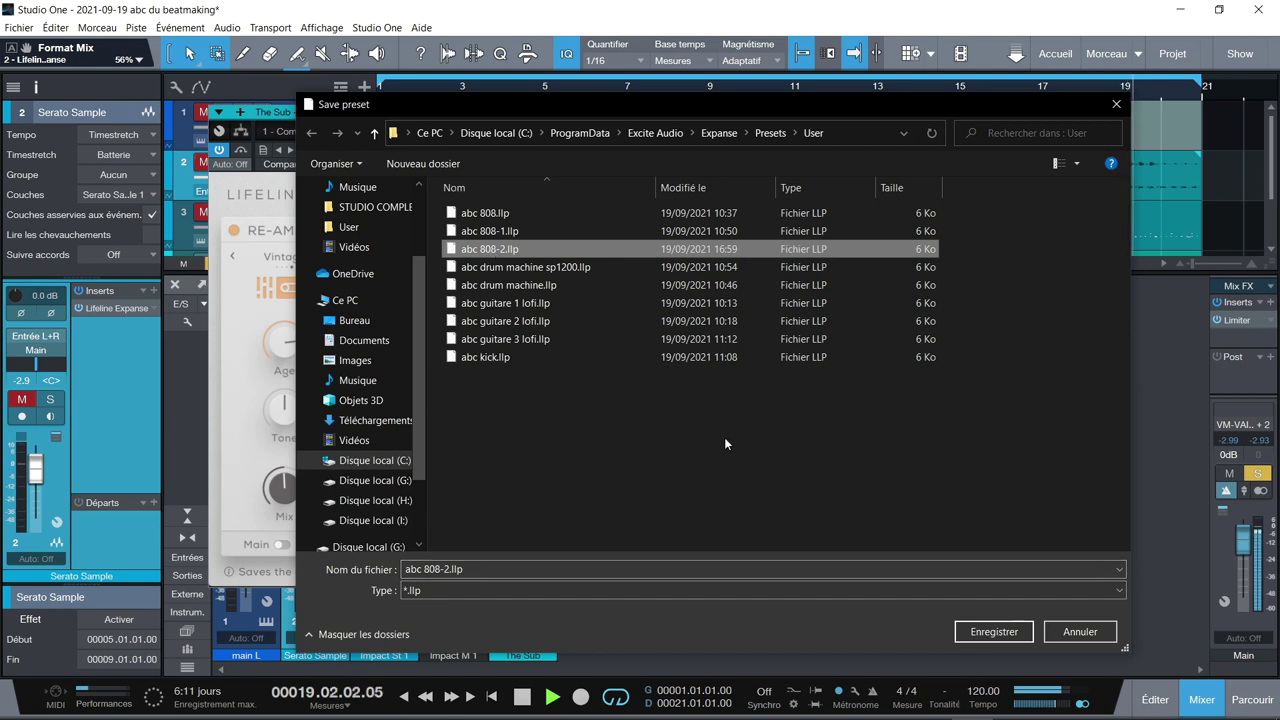
left_click(990, 631)
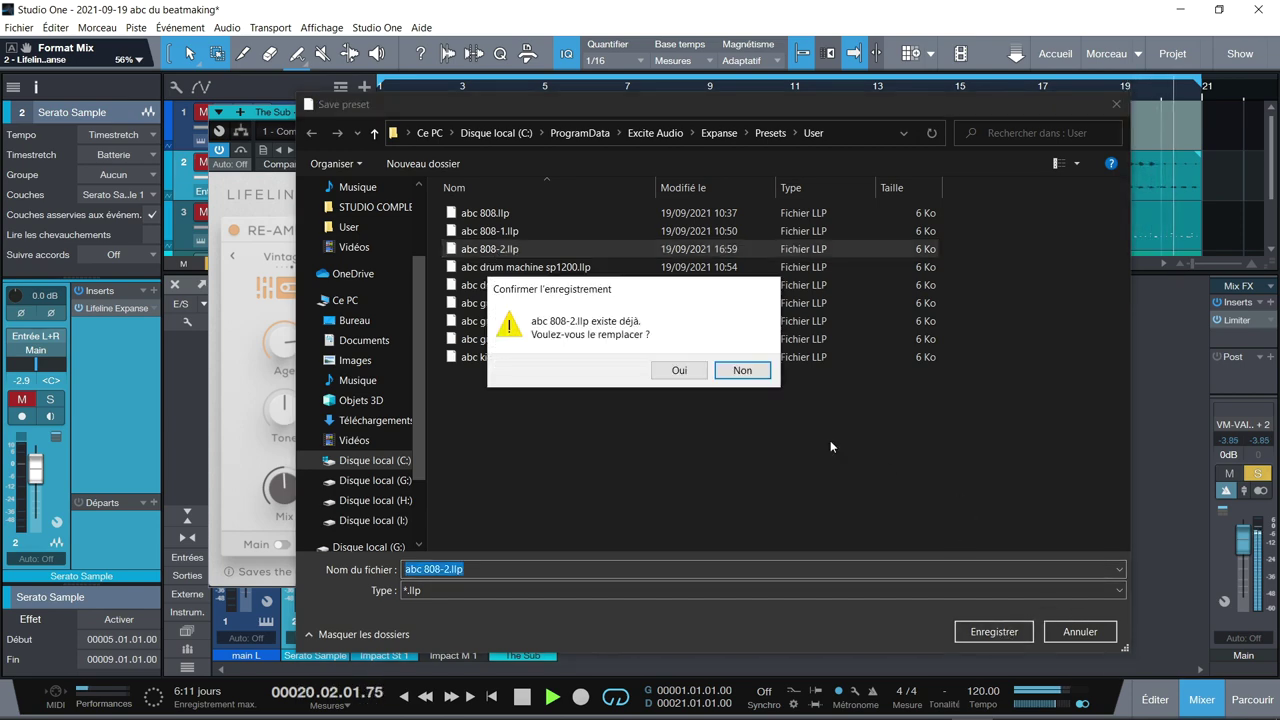
left_click(677, 371)
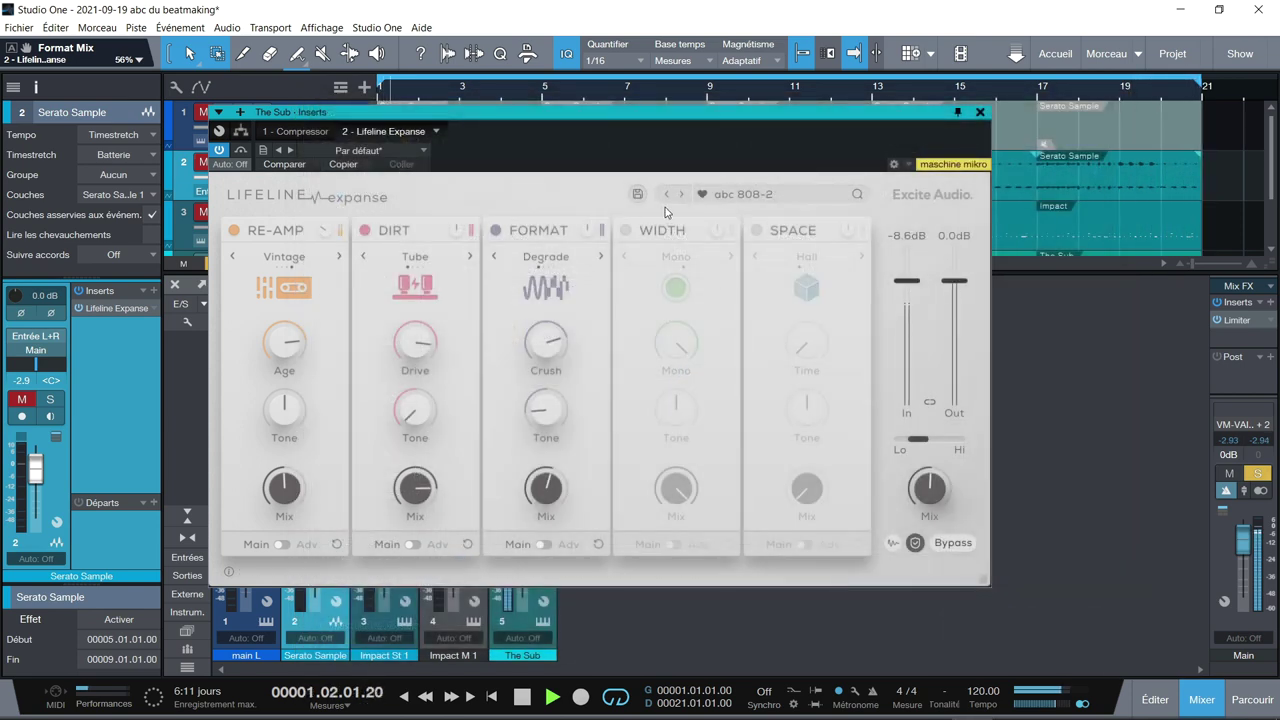
Step: Audition the user preset abc 808-1 on The Sub, then load the preset abc 808
left_click(743, 196)
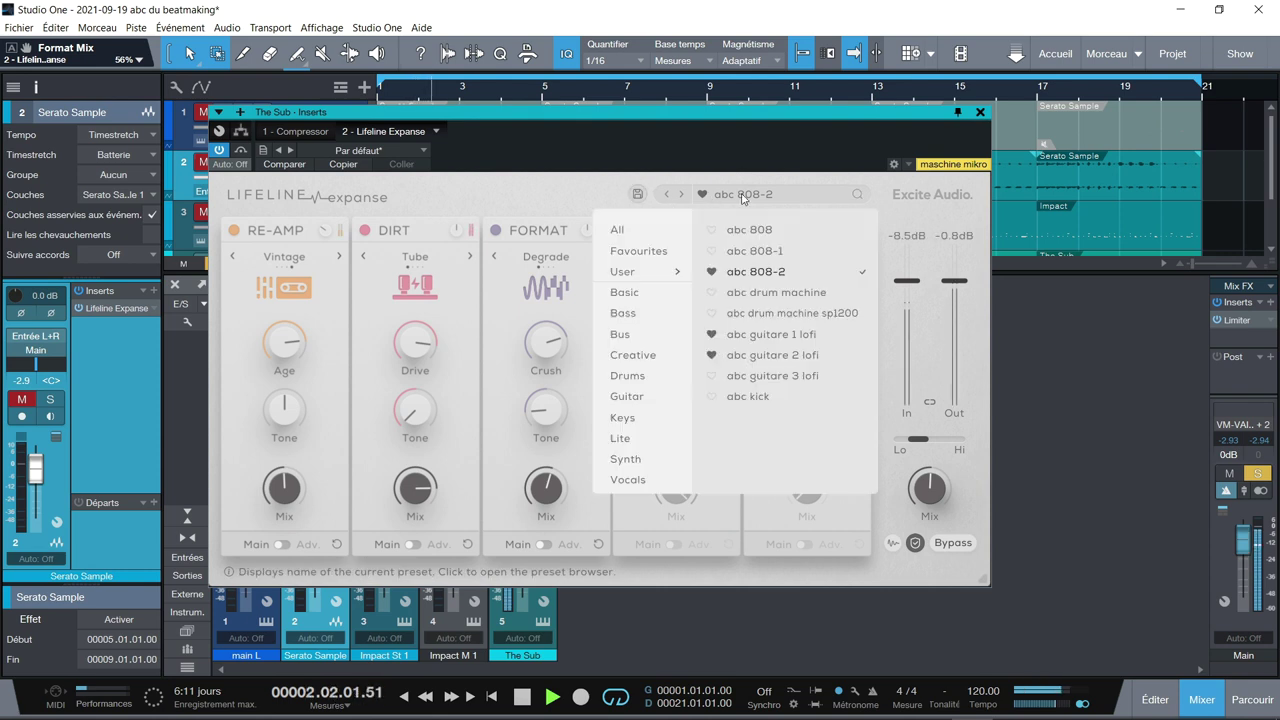
left_click(746, 252)
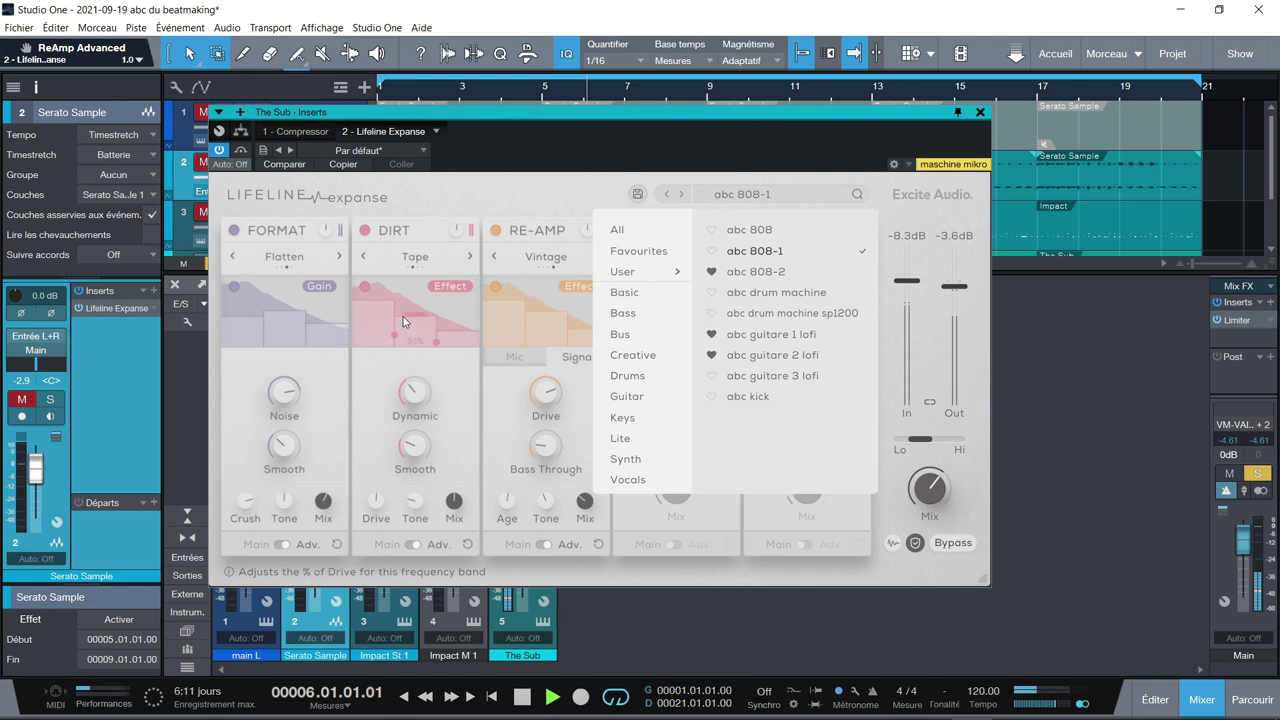
left_click(577, 224)
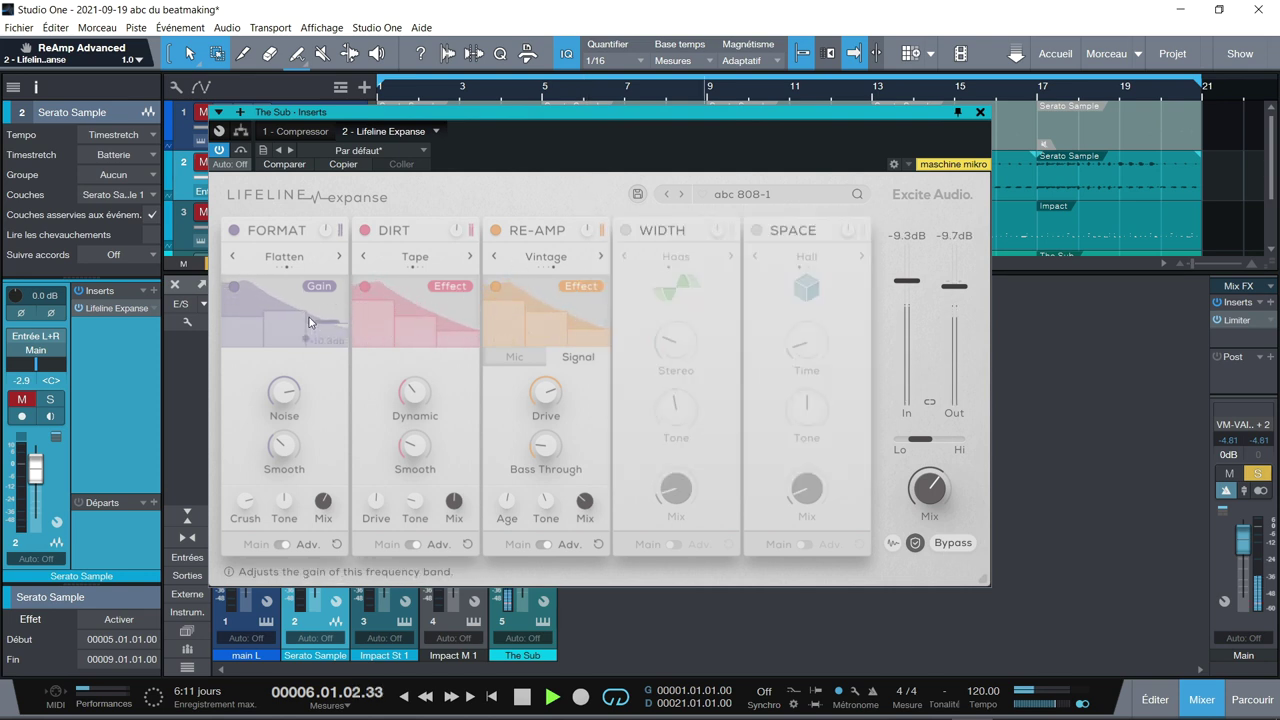
left_click(742, 194)
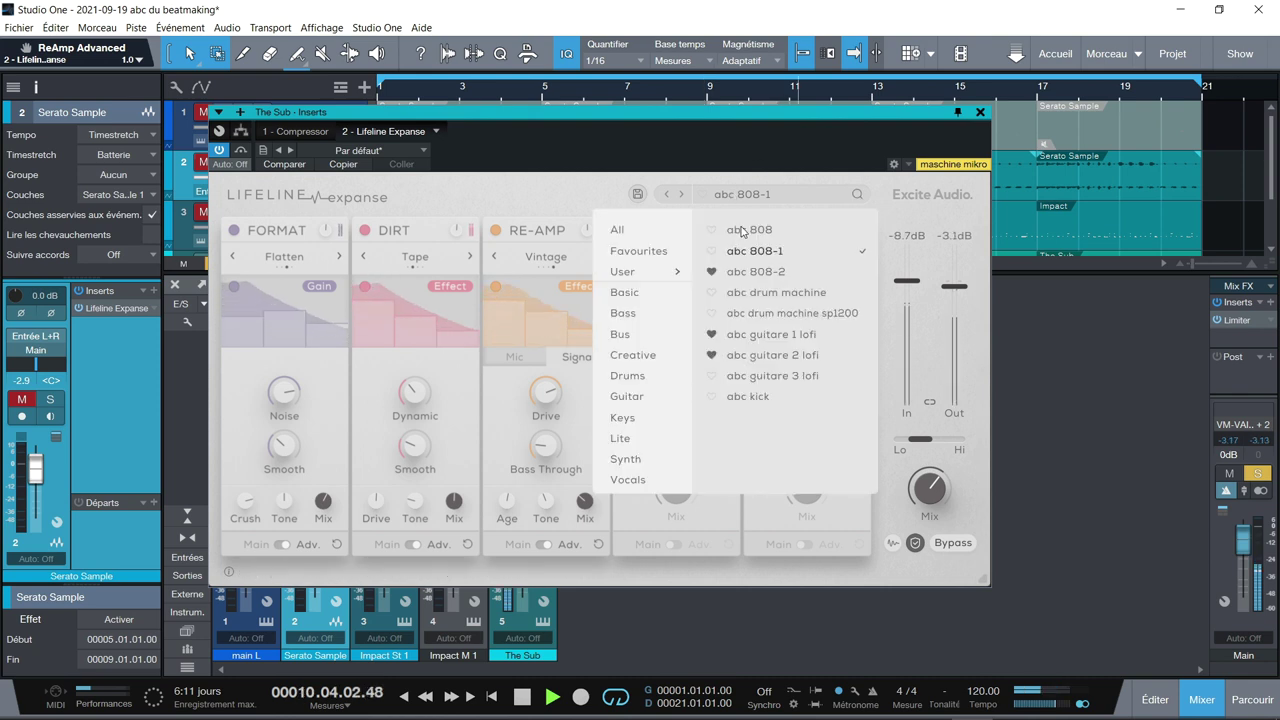
left_click(741, 231)
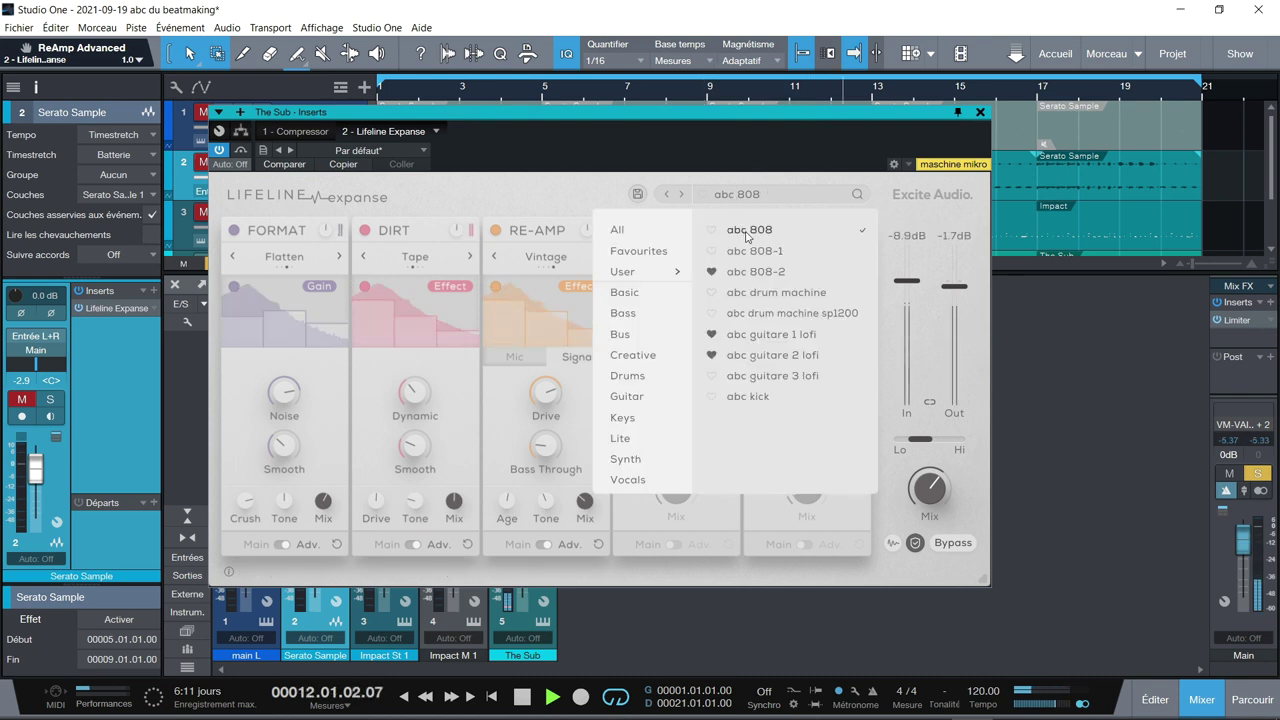
Step: Audition the user presets abc 808-1 and abc 808-2 on The Sub
left_click(748, 252)
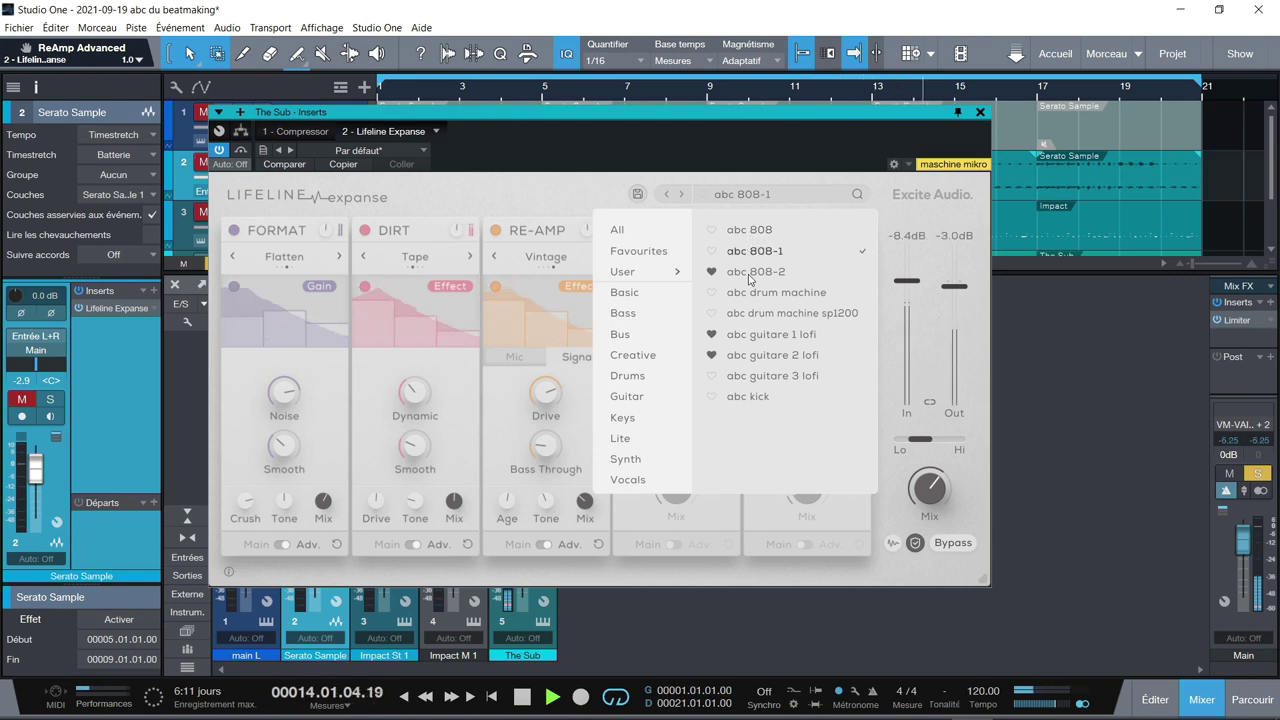
left_click(748, 272)
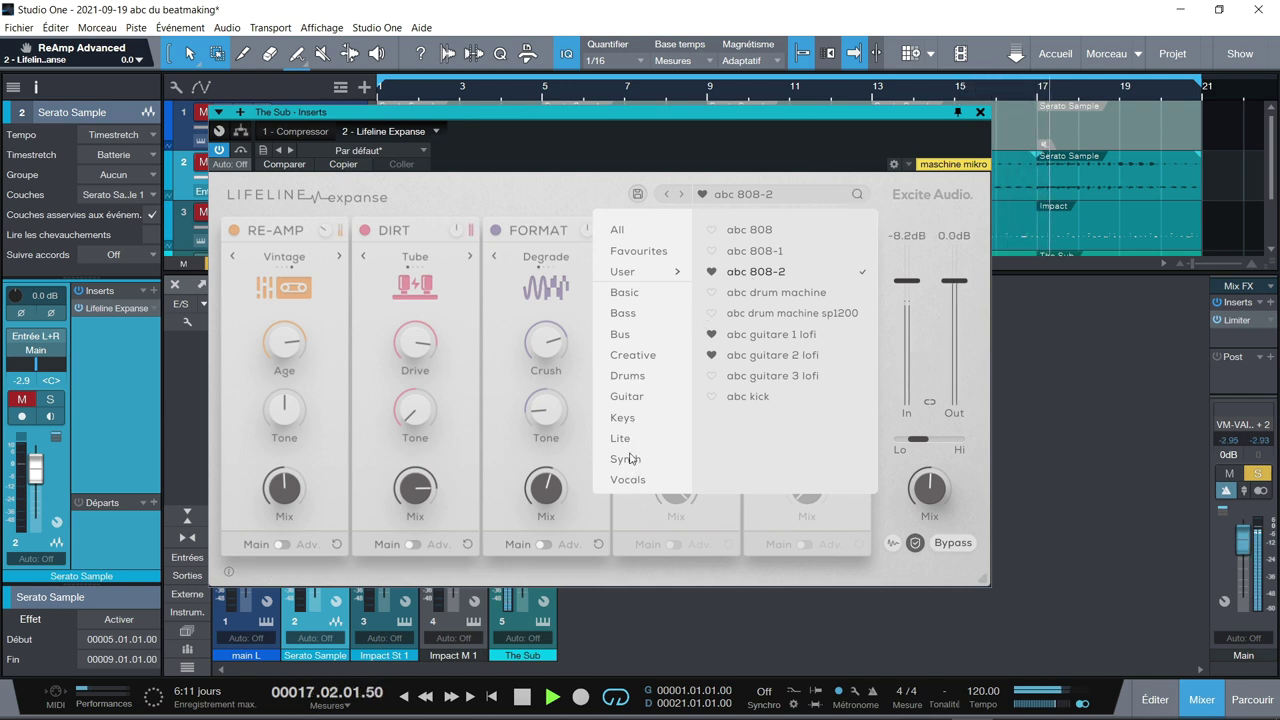
Step: Audition the Bass presets BS 808 Electricfy, BS 808 Fuzz, BS 808 Lifter, BS 8bit Bass and BS Analogue Bass on The Sub
left_click(625, 314)
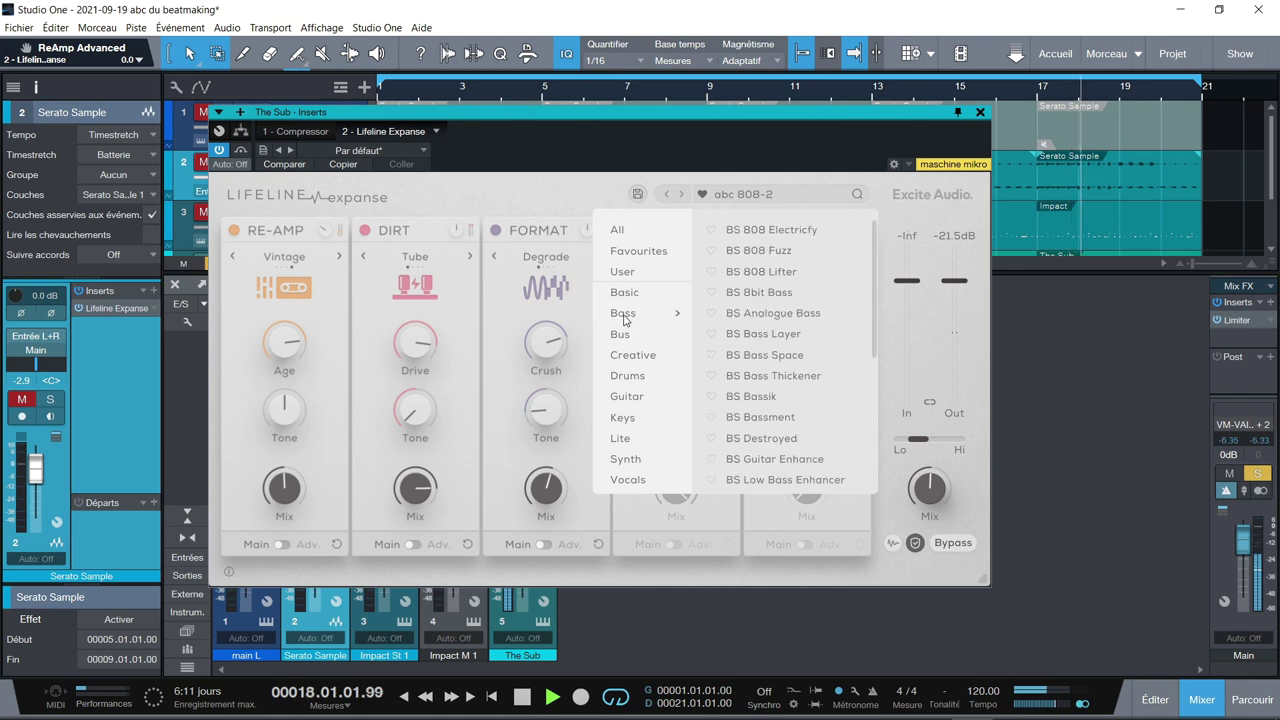
left_click(755, 236)
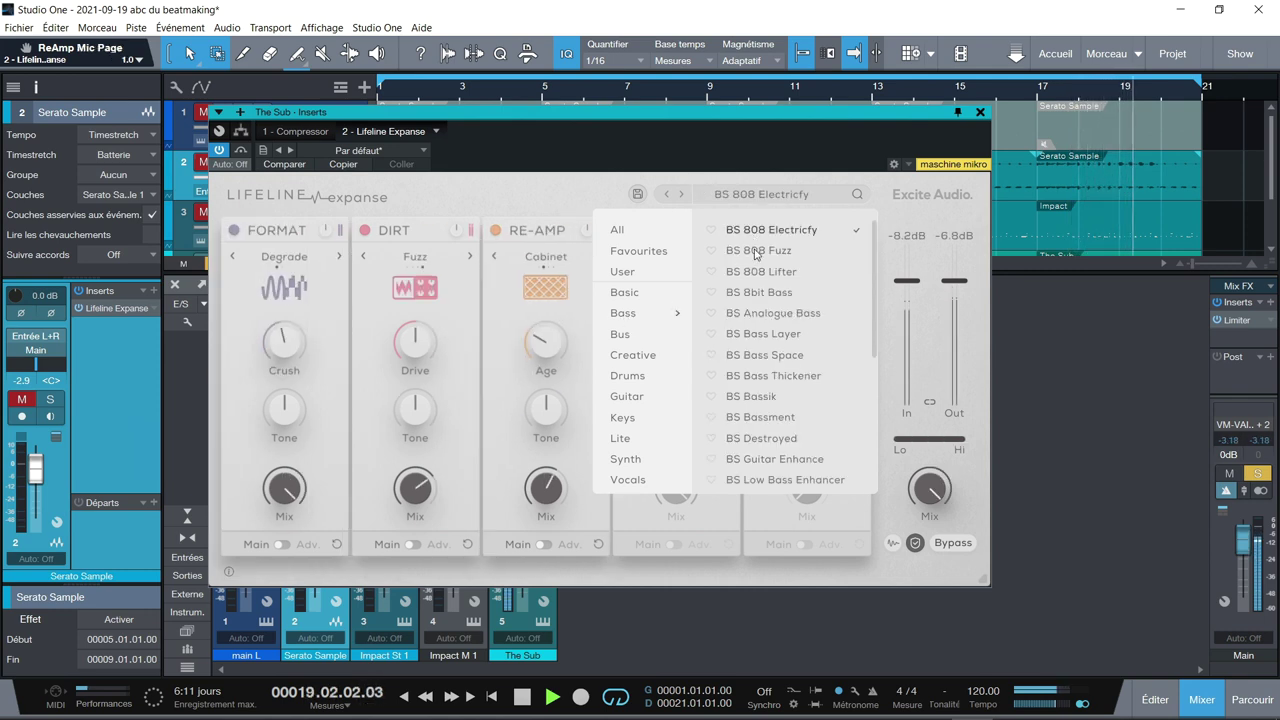
left_click(755, 251)
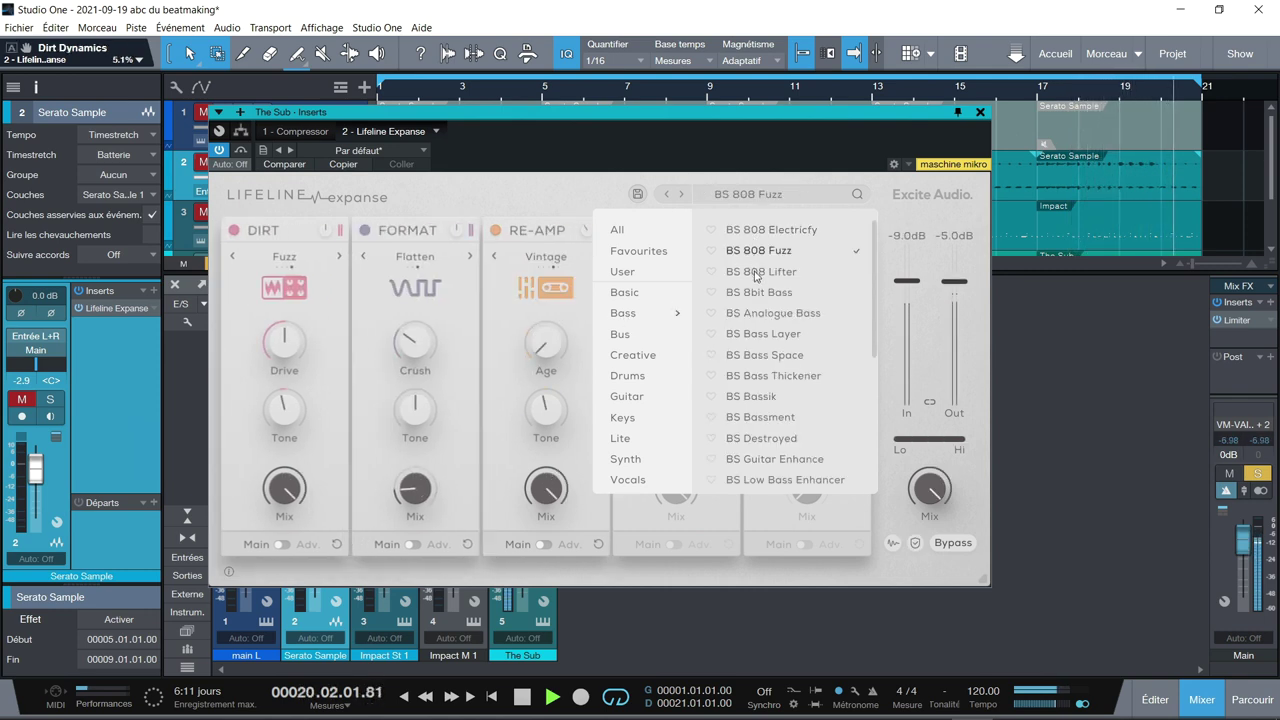
left_click(754, 272)
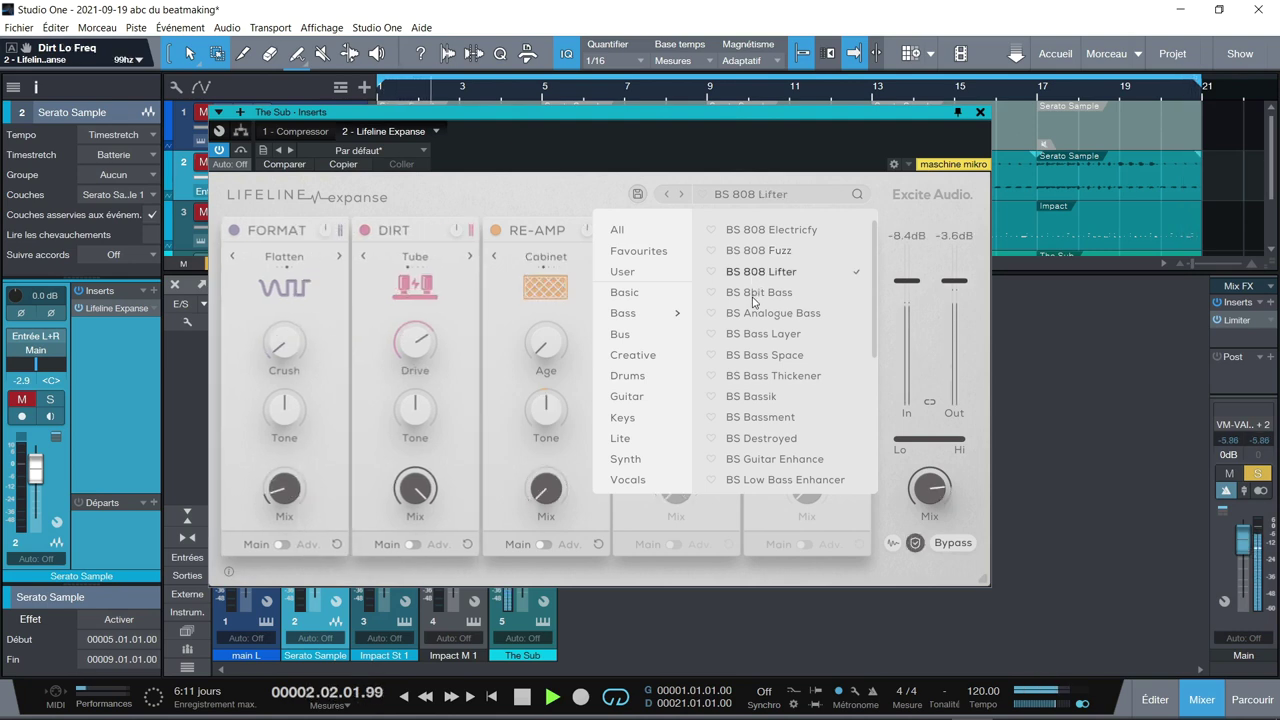
left_click(754, 293)
left_click(756, 314)
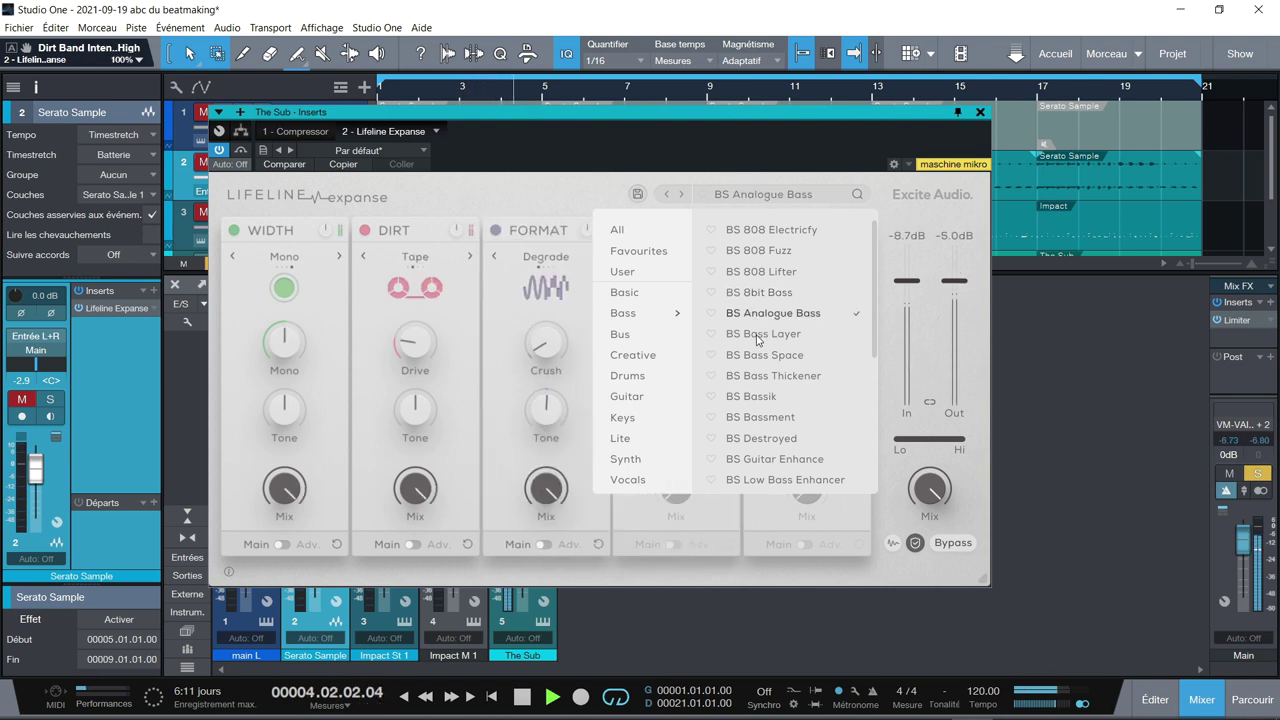
Step: Audition the Bass presets BS Bass Layer, BS Bass Space, BS Bass Thickener, BS Bassik, BS Bassment and BS Destroyed
left_click(757, 336)
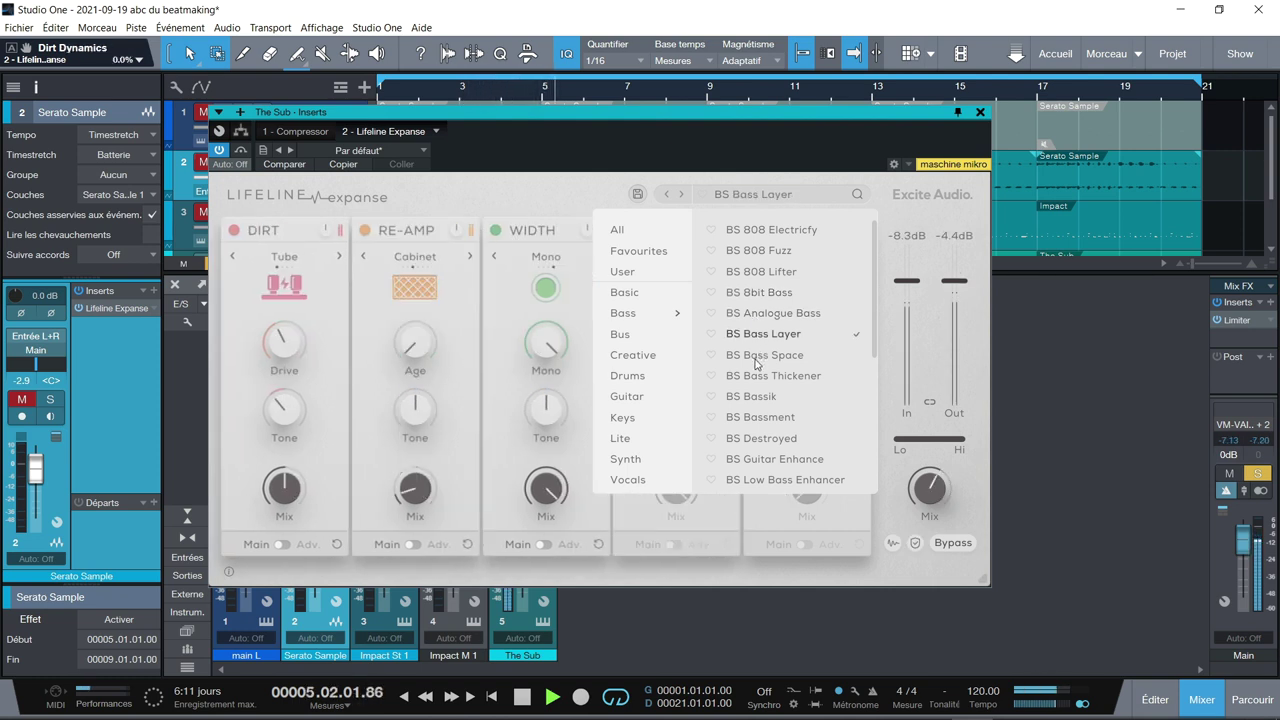
left_click(755, 358)
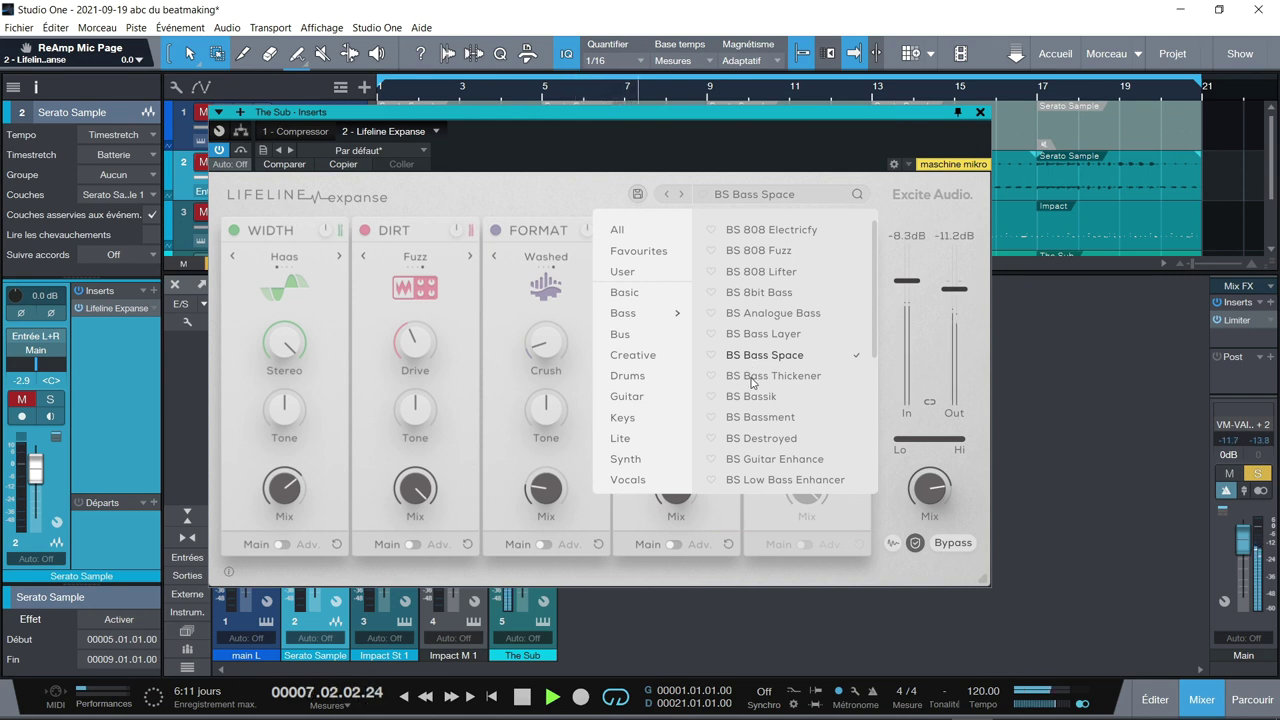
left_click(752, 378)
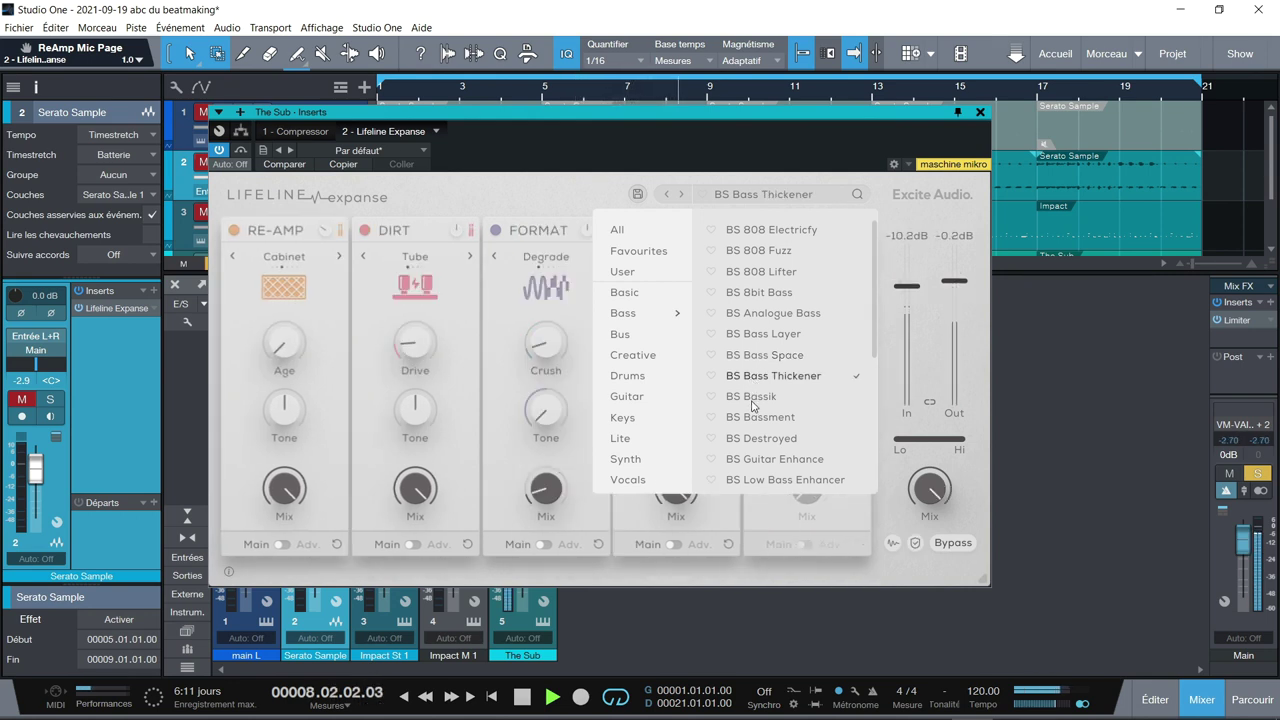
left_click(752, 398)
left_click(757, 418)
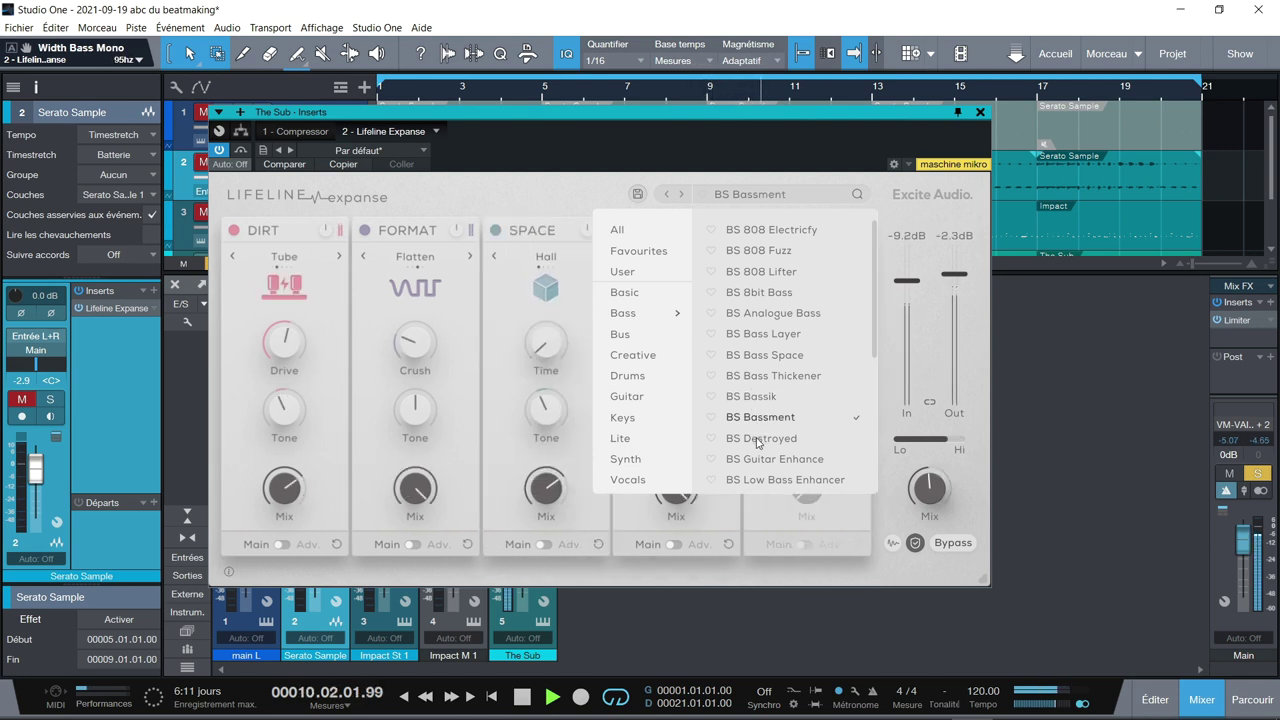
left_click(757, 440)
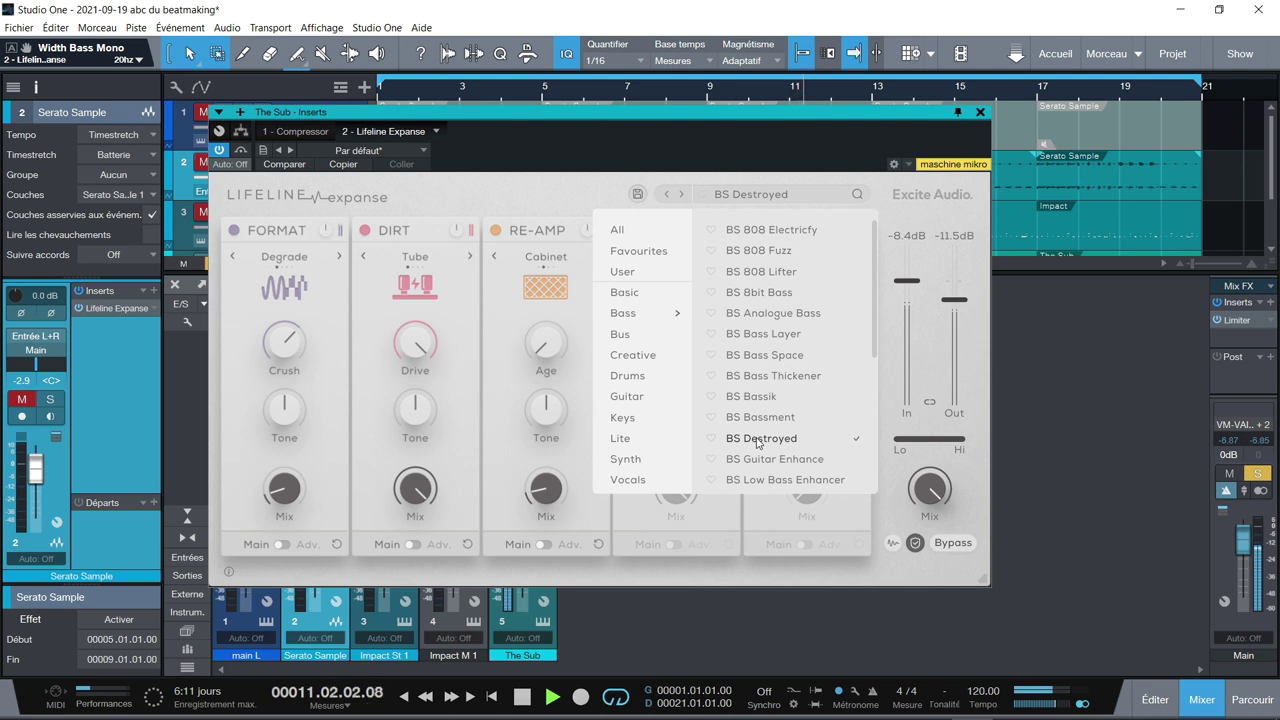
Step: Load the user preset abc 808-2 on The Sub and close its inserts window
left_click(634, 296)
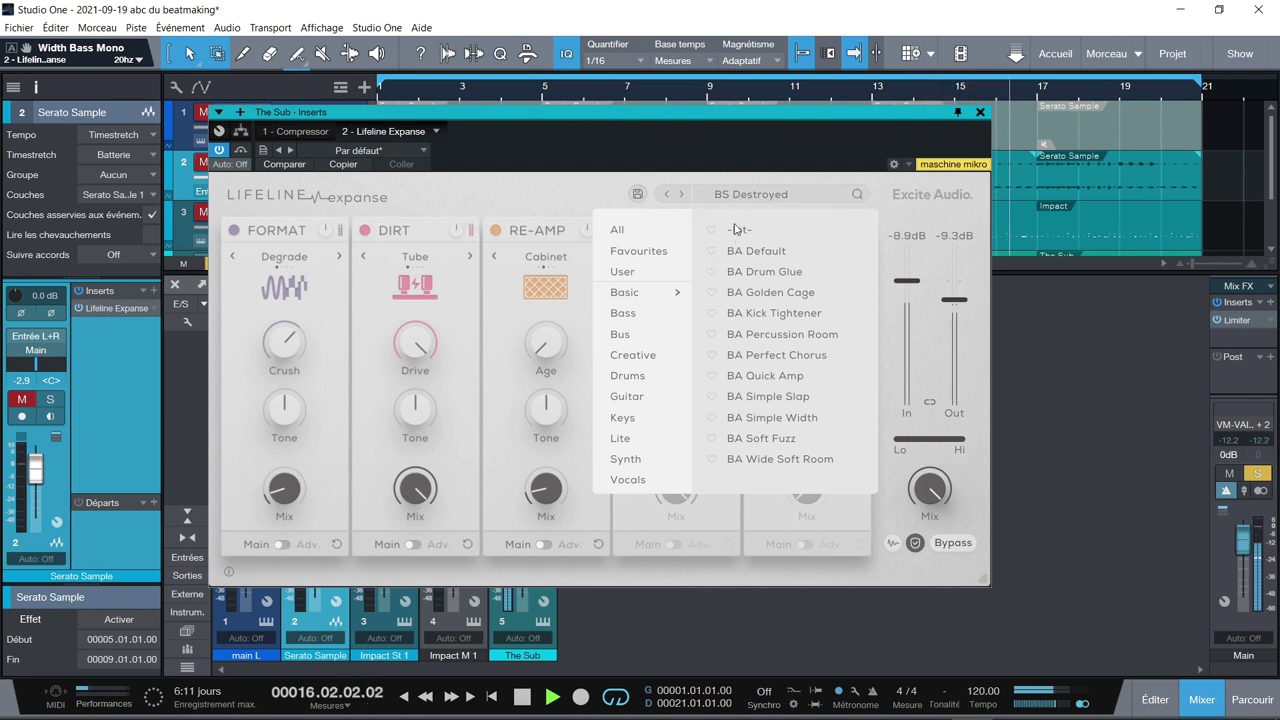
left_click(638, 272)
left_click(756, 271)
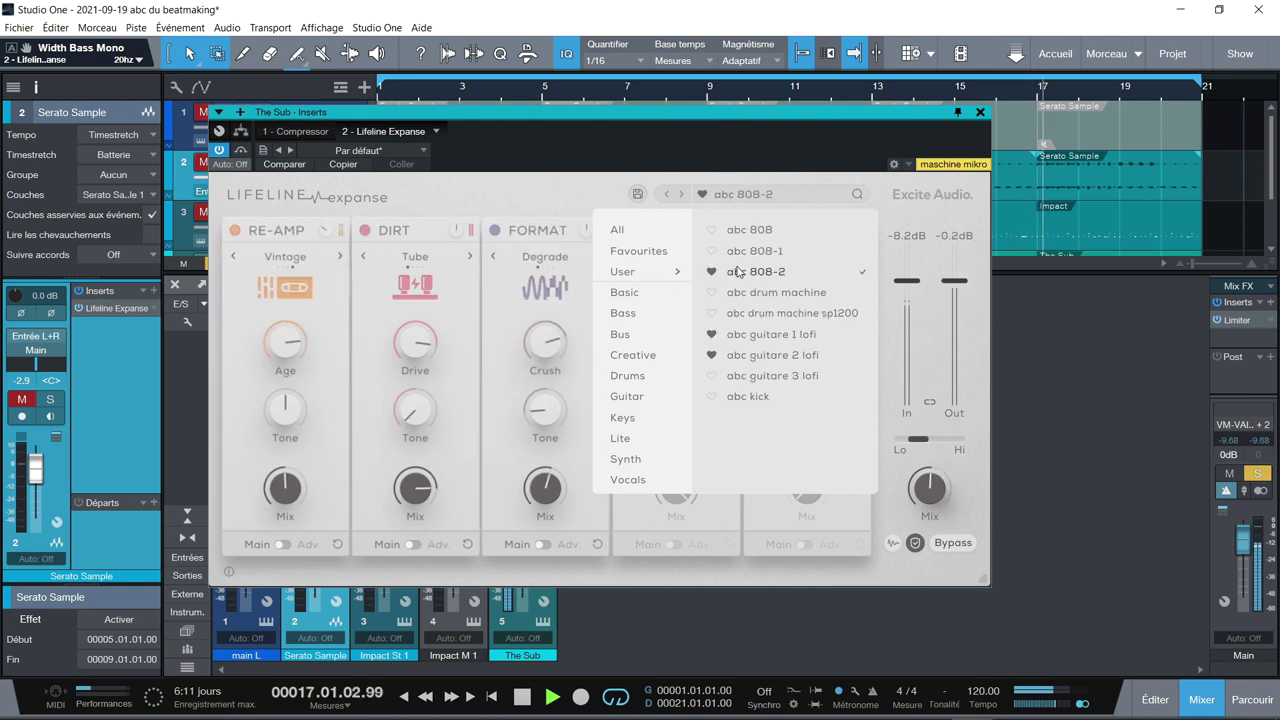
left_click(980, 112)
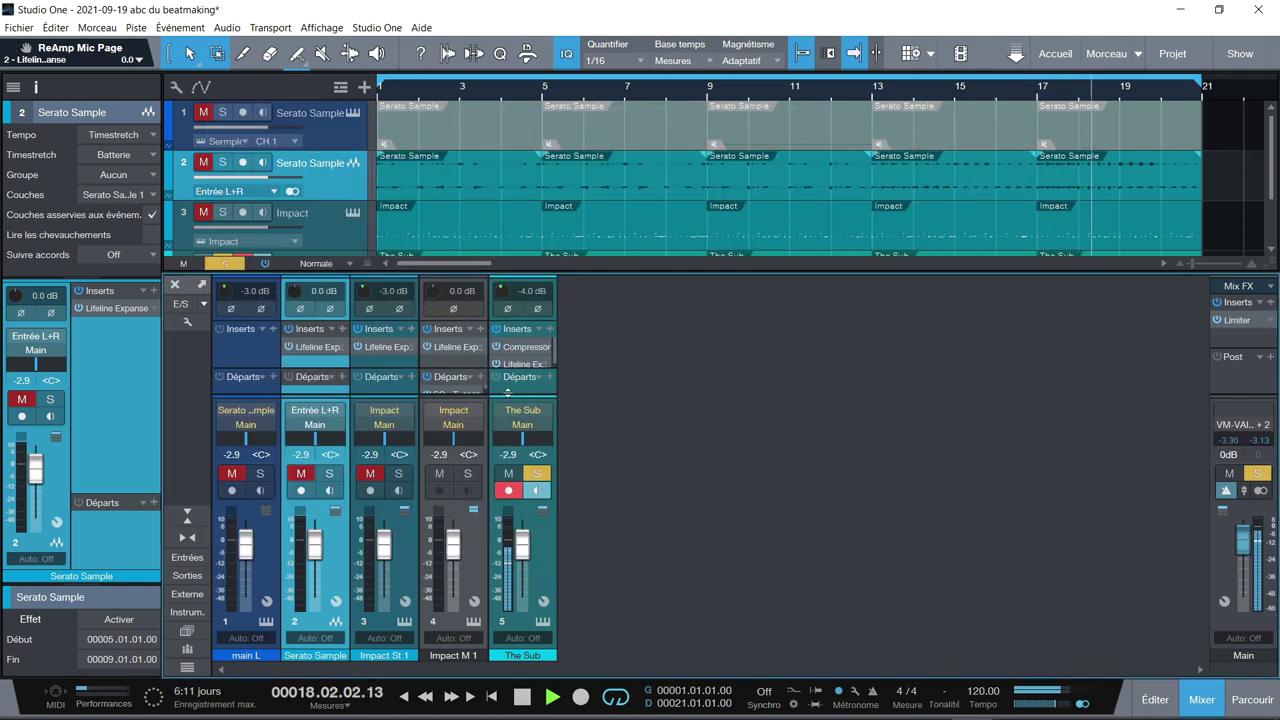
Step: Unsolo The Sub channel and slightly enlarge the arrangement area above the mixer
left_click(536, 473)
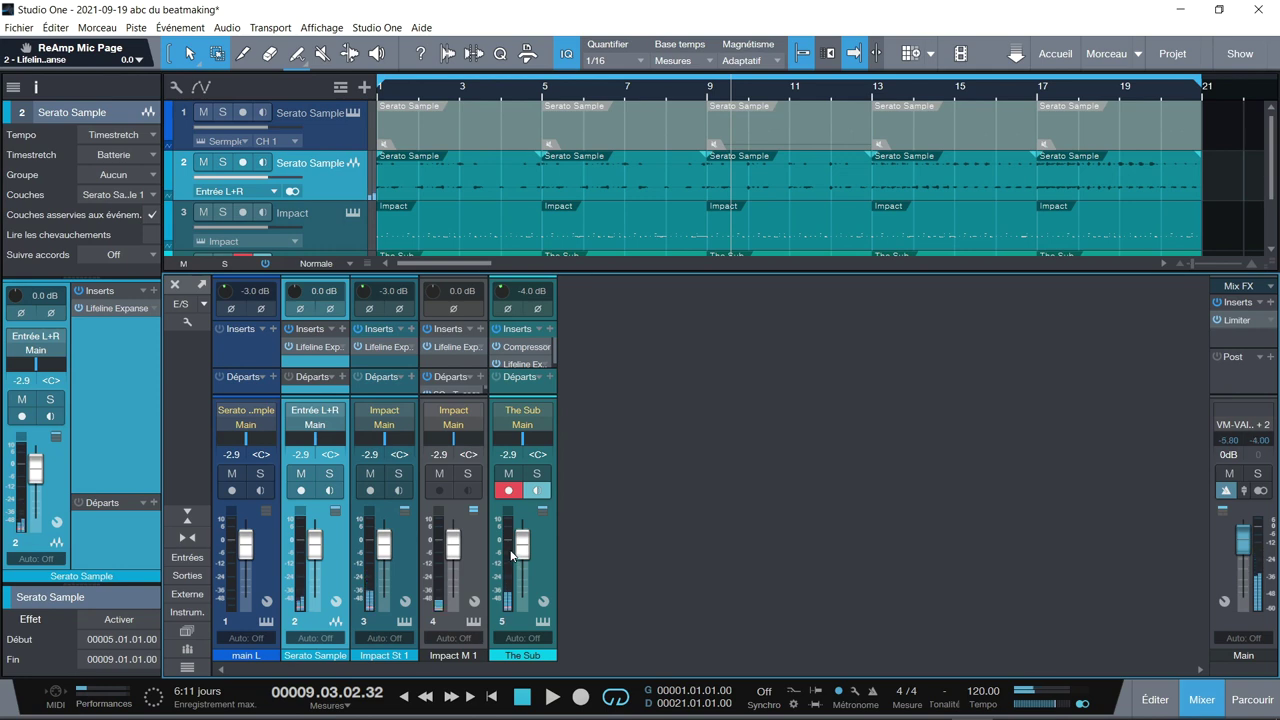
mouse_move(511, 556)
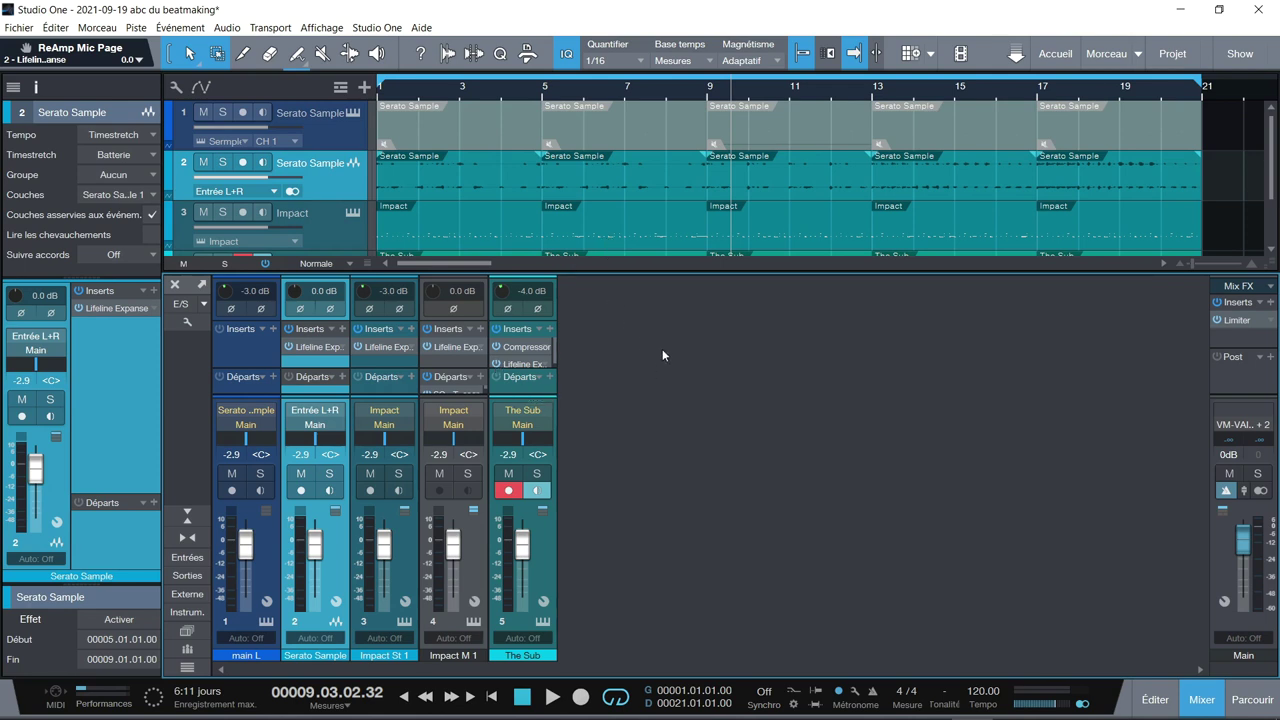
left_click_drag(648, 283, 648, 292)
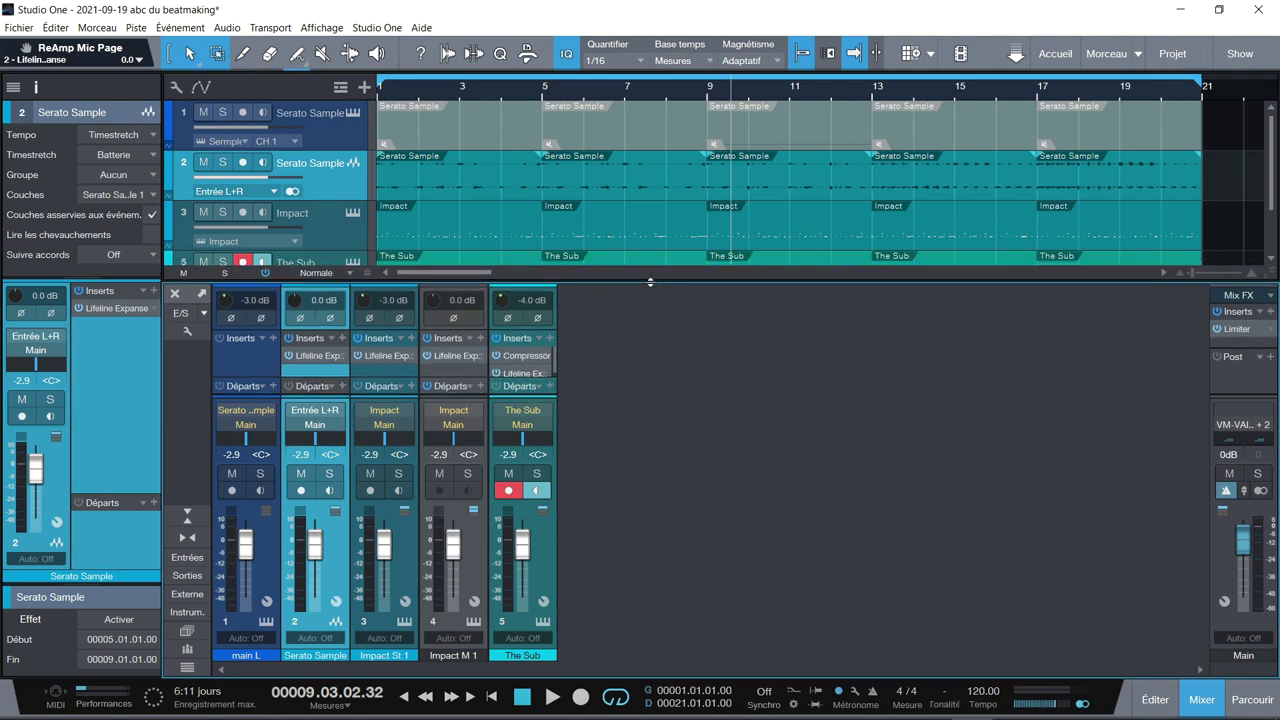
Step: View Lifeline Expanse on the Impact M 1 and Serato Sample channels, checking the Width module's Advanced page, and close the window
left_click(444, 354)
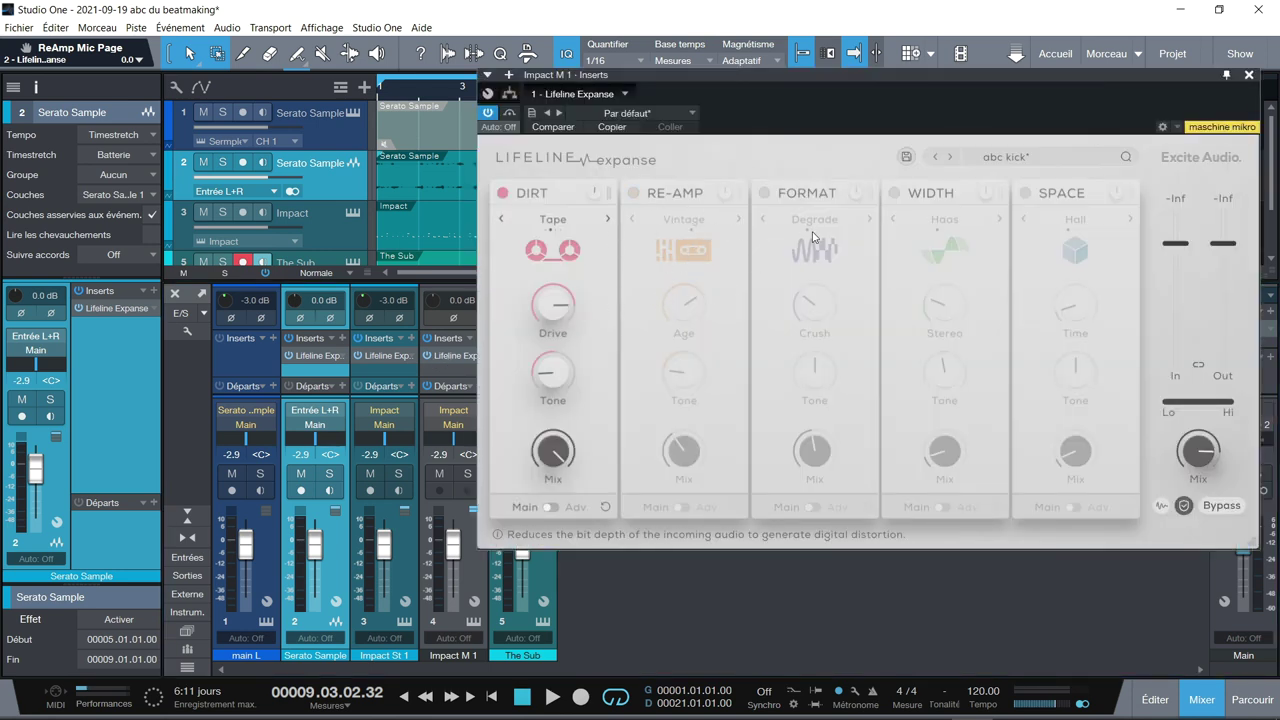
left_click(310, 357)
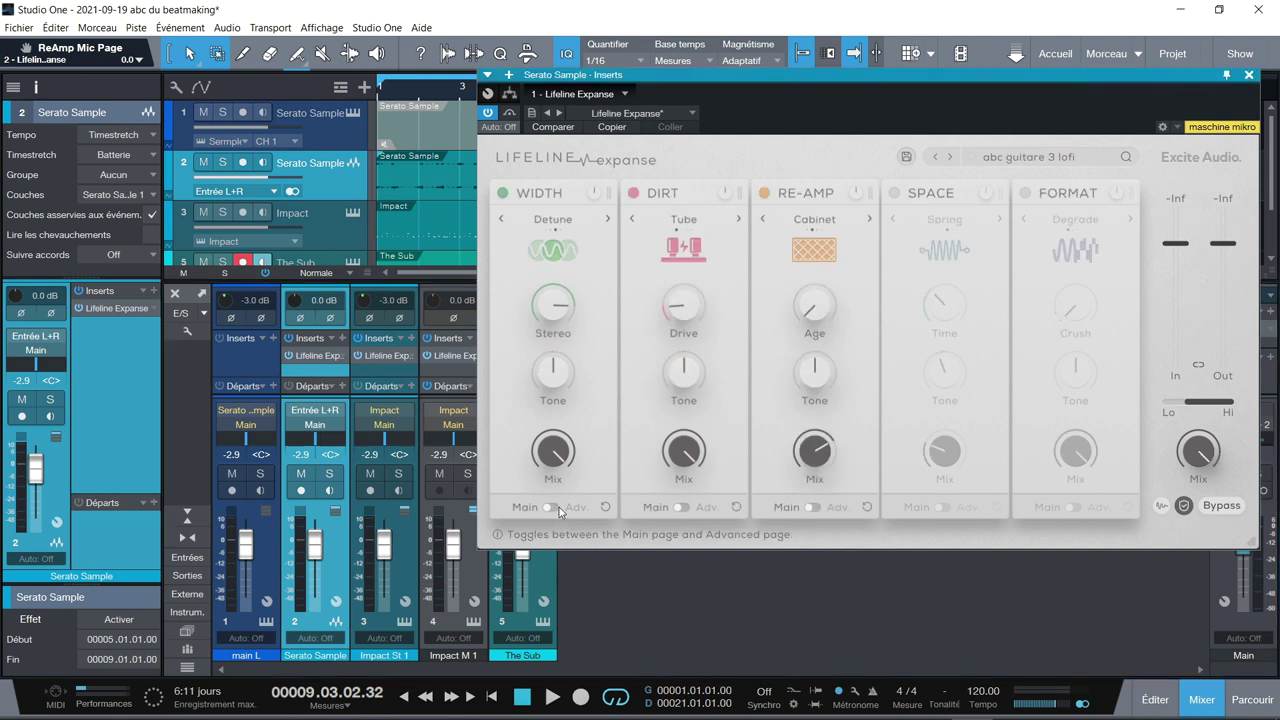
left_click(559, 507)
left_click(543, 512)
mouse_move(826, 330)
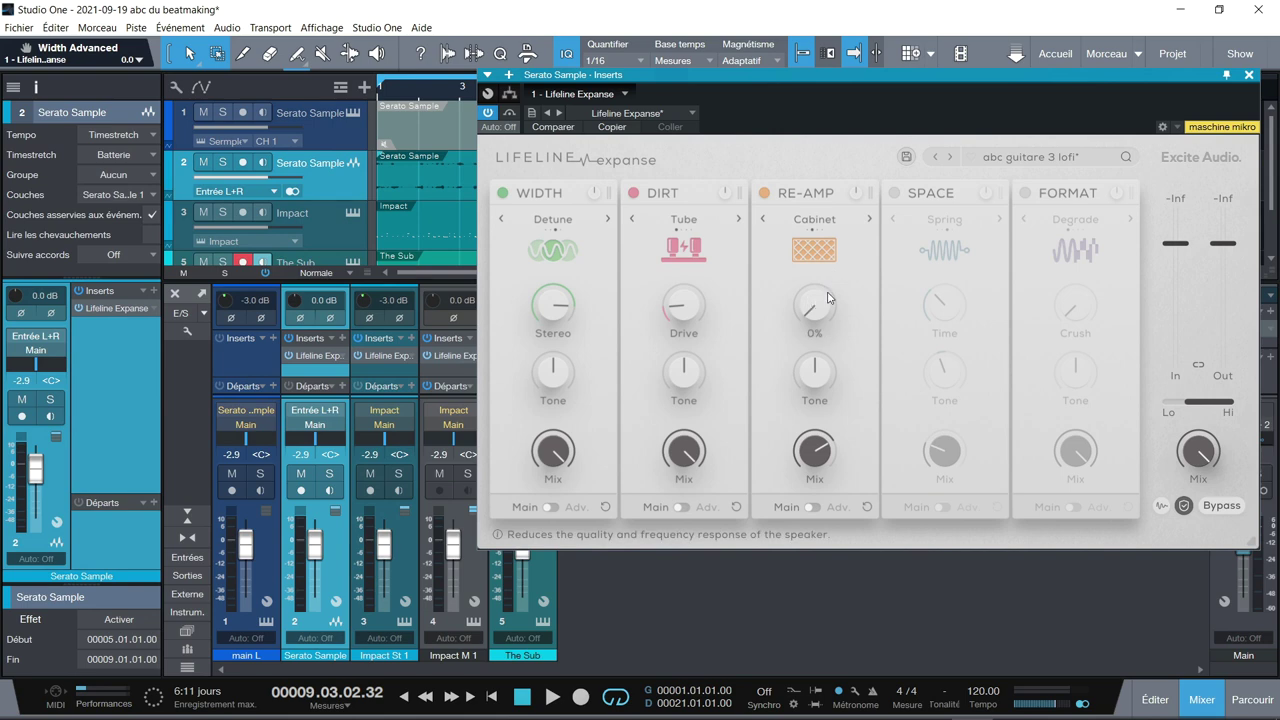
left_click(1248, 76)
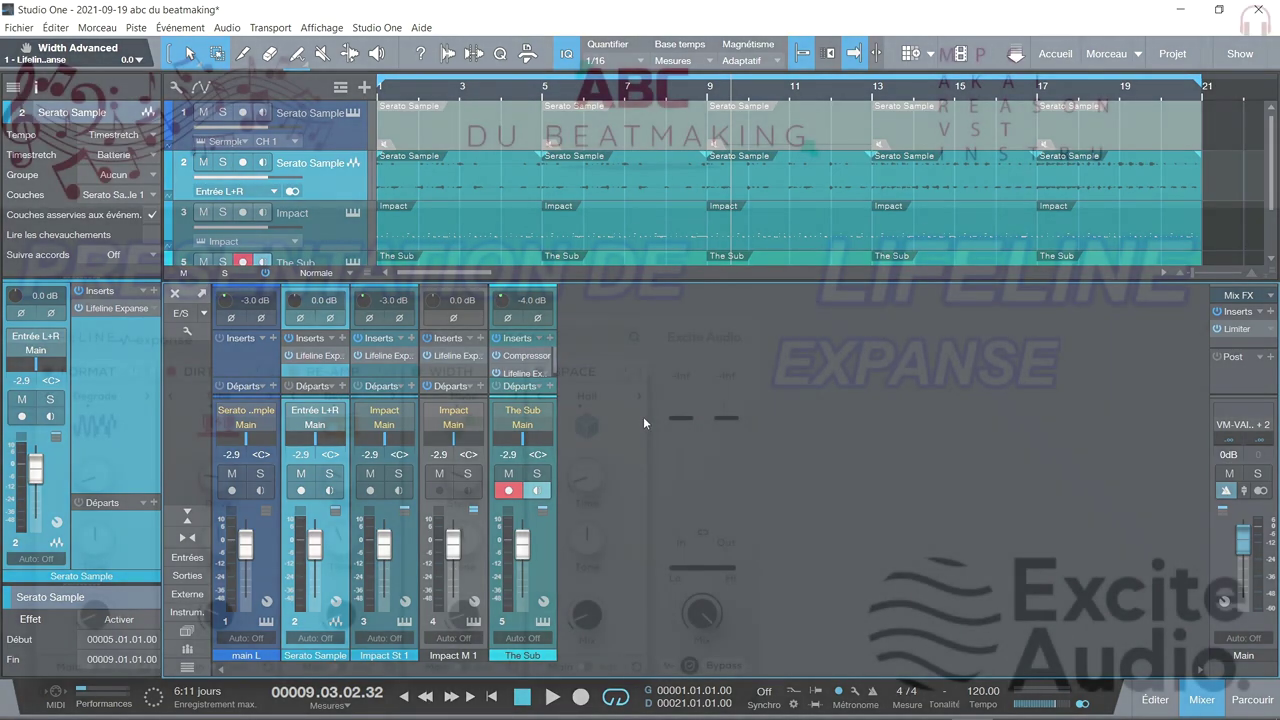